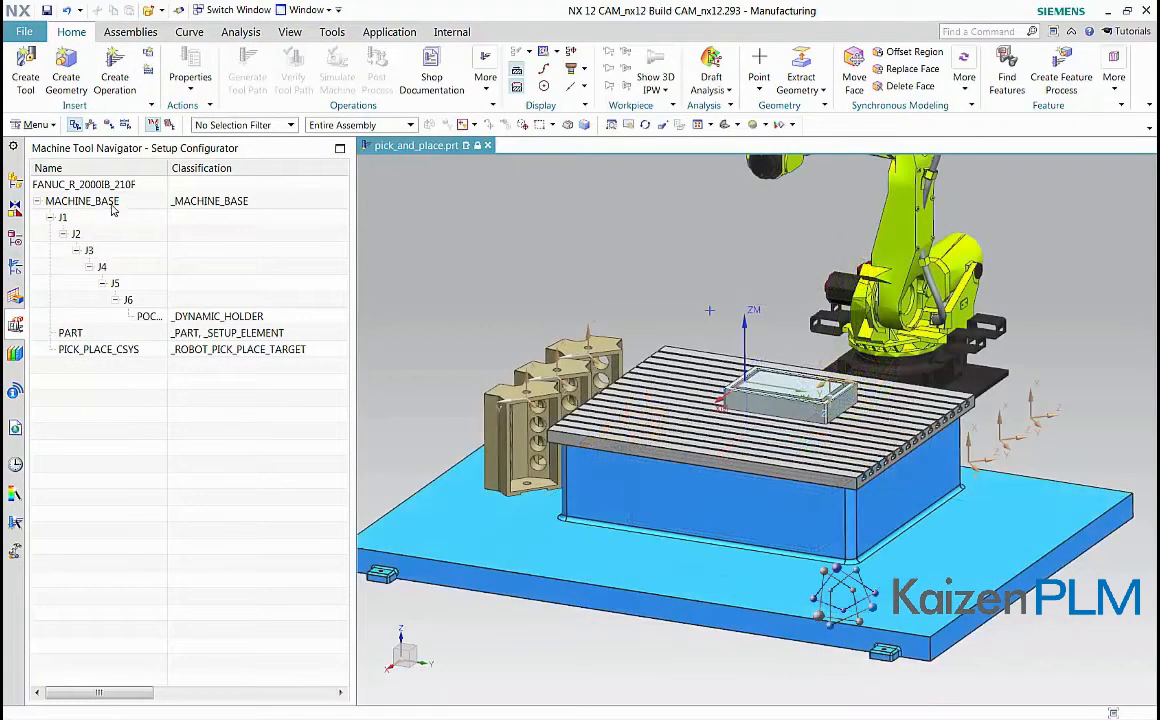
# Insert a machine component named PICK_A_PLACE under MACHINE_BASE and name its junction PART_A_PICK
pyautogui.rightClick(105, 199)
pyautogui.moveTo(140, 245)
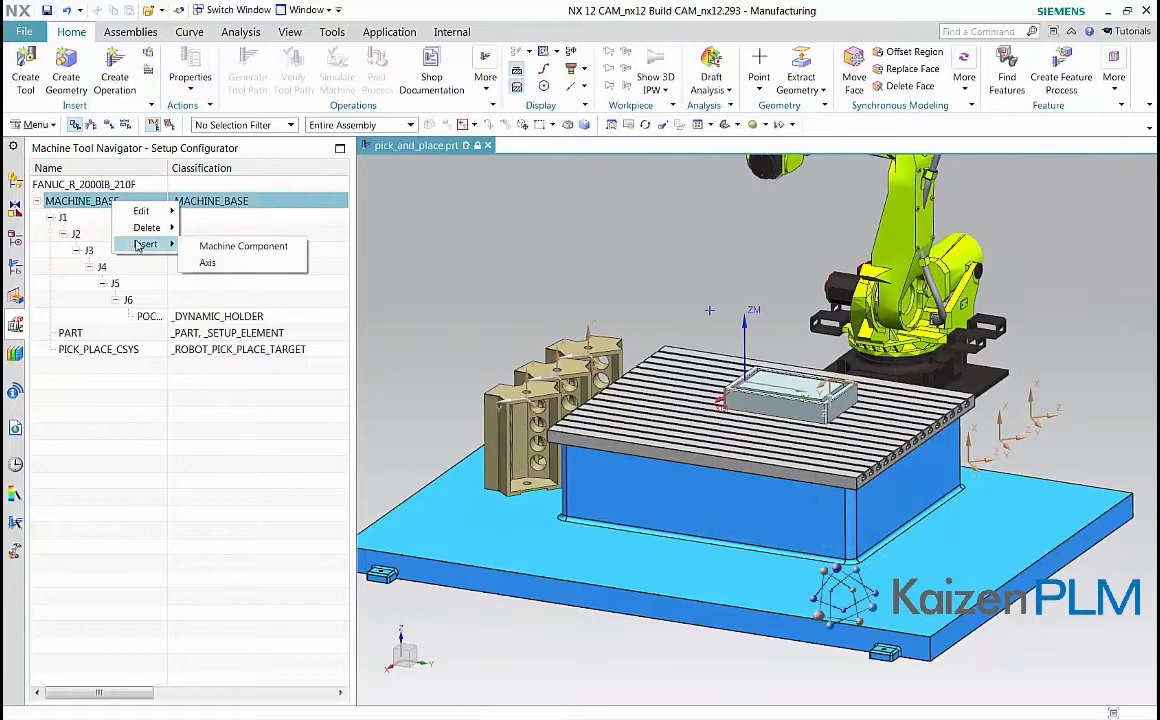
pyautogui.click(196, 248)
pyautogui.write('PICK_A_PLACE')
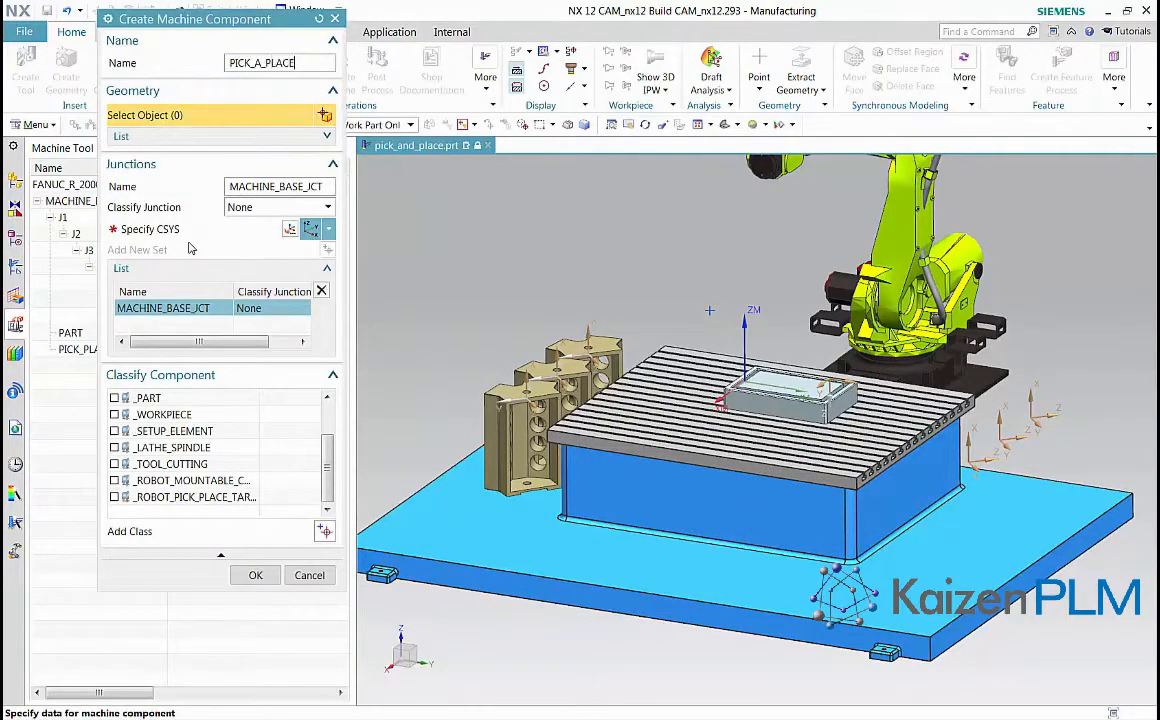
pyautogui.click(240, 185)
pyautogui.write('PART_A_PICK')
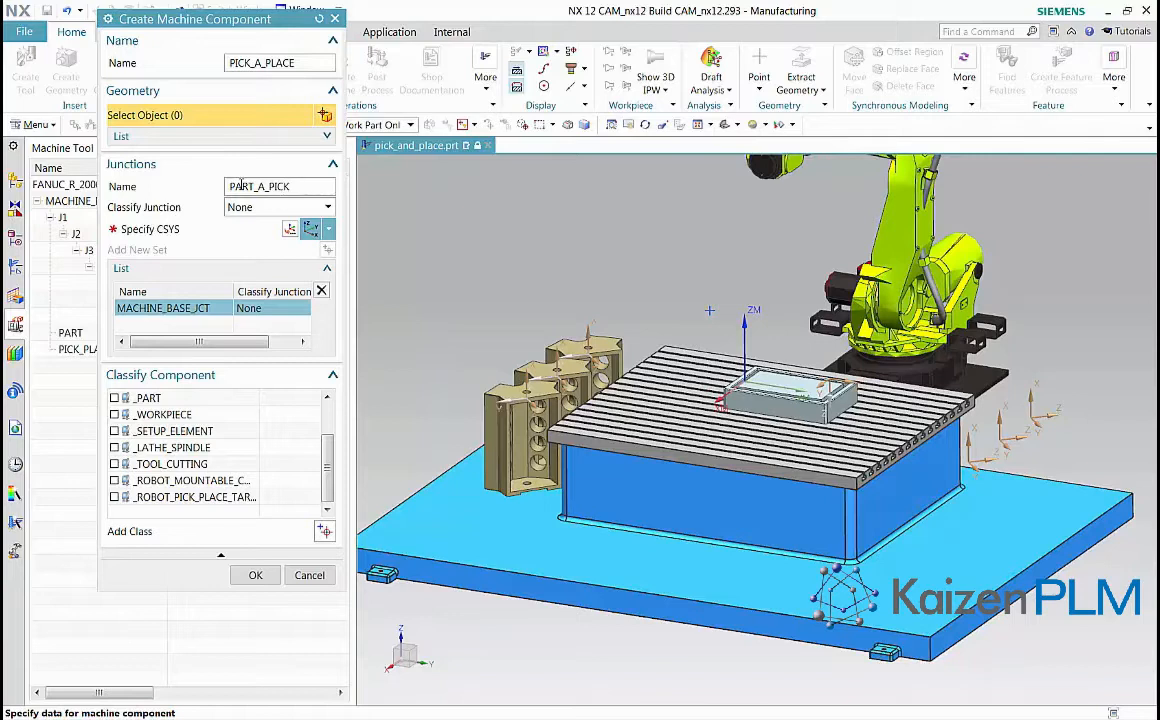
# Set the pick junction's coordinate system to the existing CSYS on the upright part beside the table, using the Selected CSYS reference
pyautogui.click(310, 229)
pyautogui.click(280, 114)
pyautogui.click(258, 162)
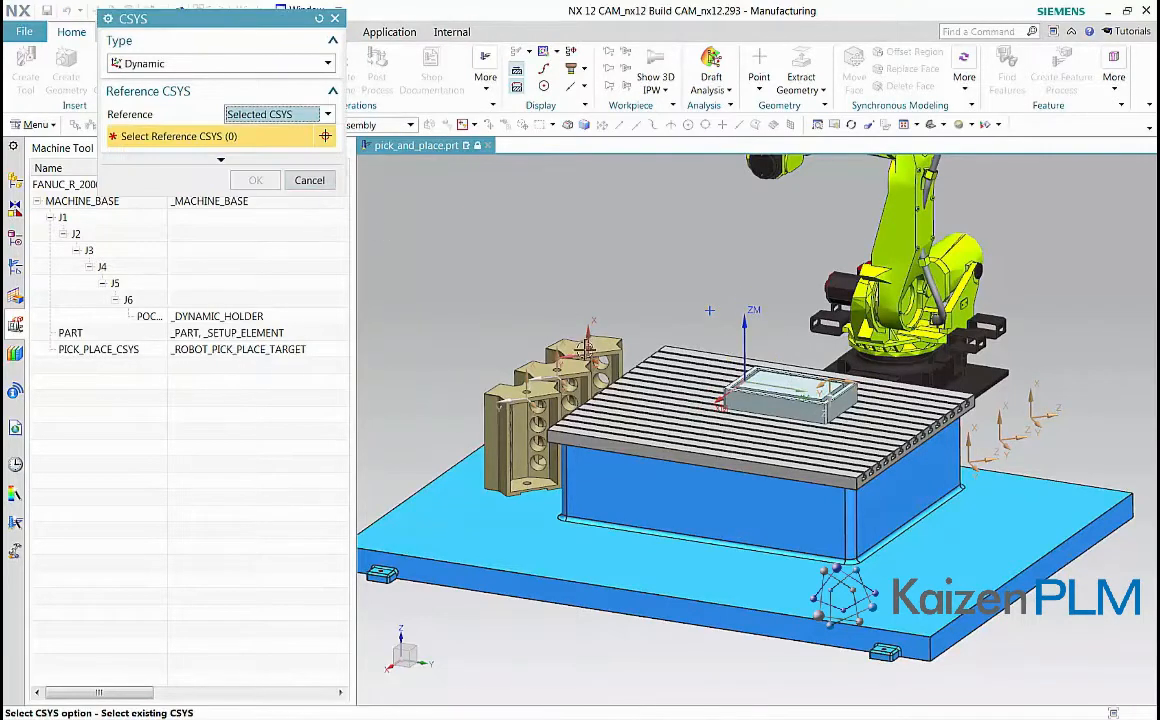
pyautogui.click(530, 318)
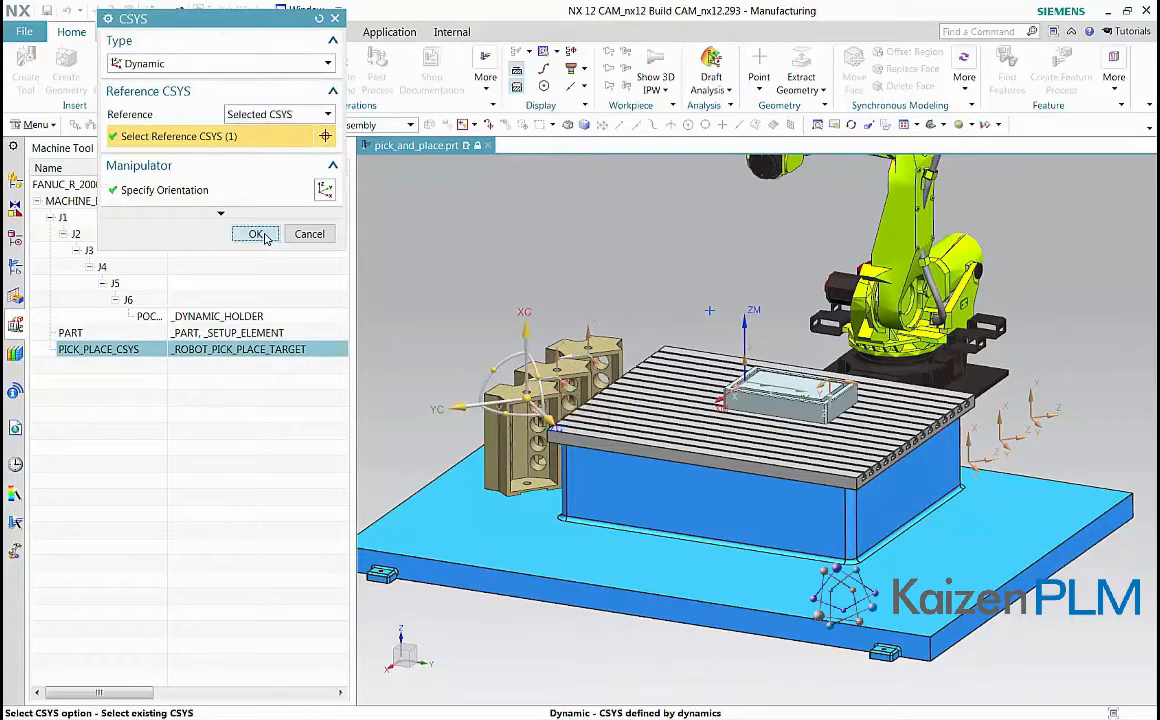
pyautogui.click(257, 234)
# Add a junction named PART_A_PLACE and reference it to the rearmost of the three existing CSYSs on the robot's side of the table
pyautogui.click(327, 251)
pyautogui.doubleClick(312, 185)
pyautogui.write('PART_A_PLACE')
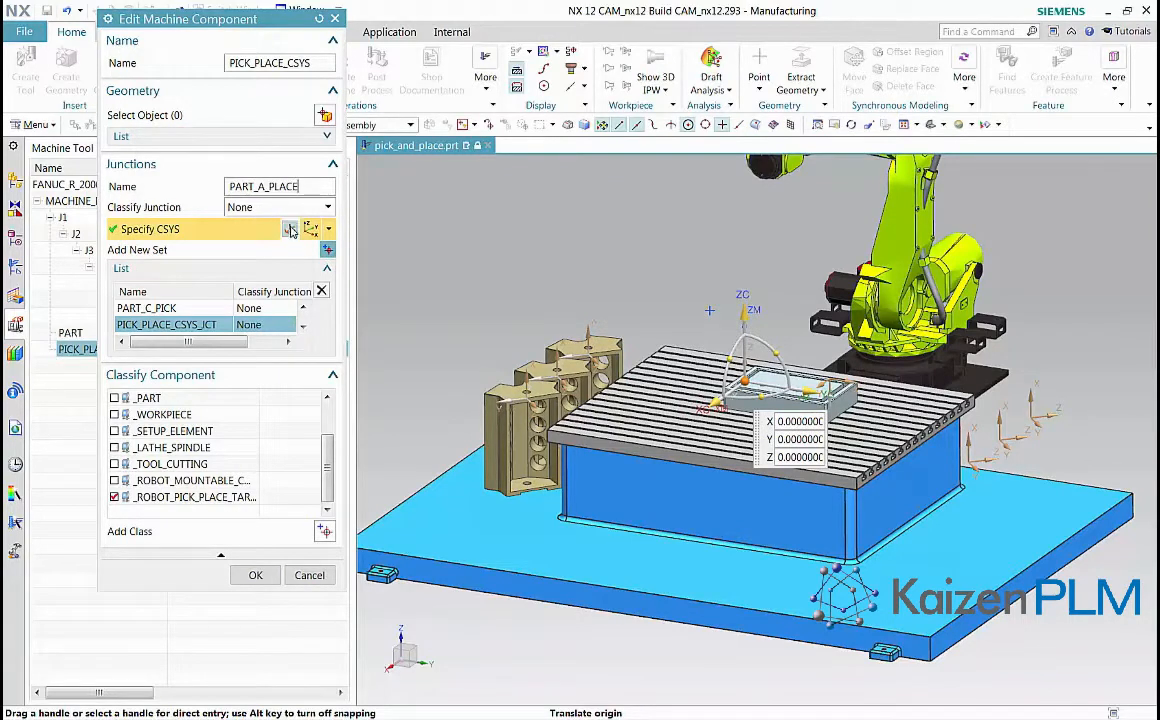
pyautogui.click(290, 228)
pyautogui.click(266, 114)
pyautogui.click(281, 164)
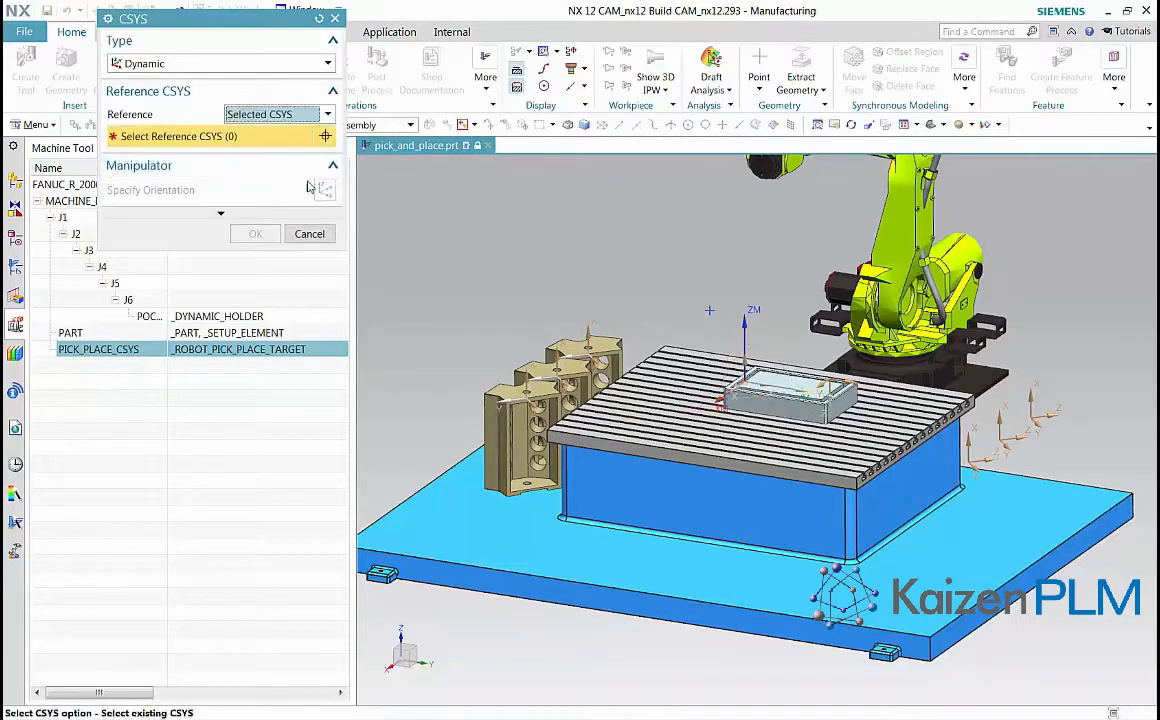
pyautogui.click(964, 462)
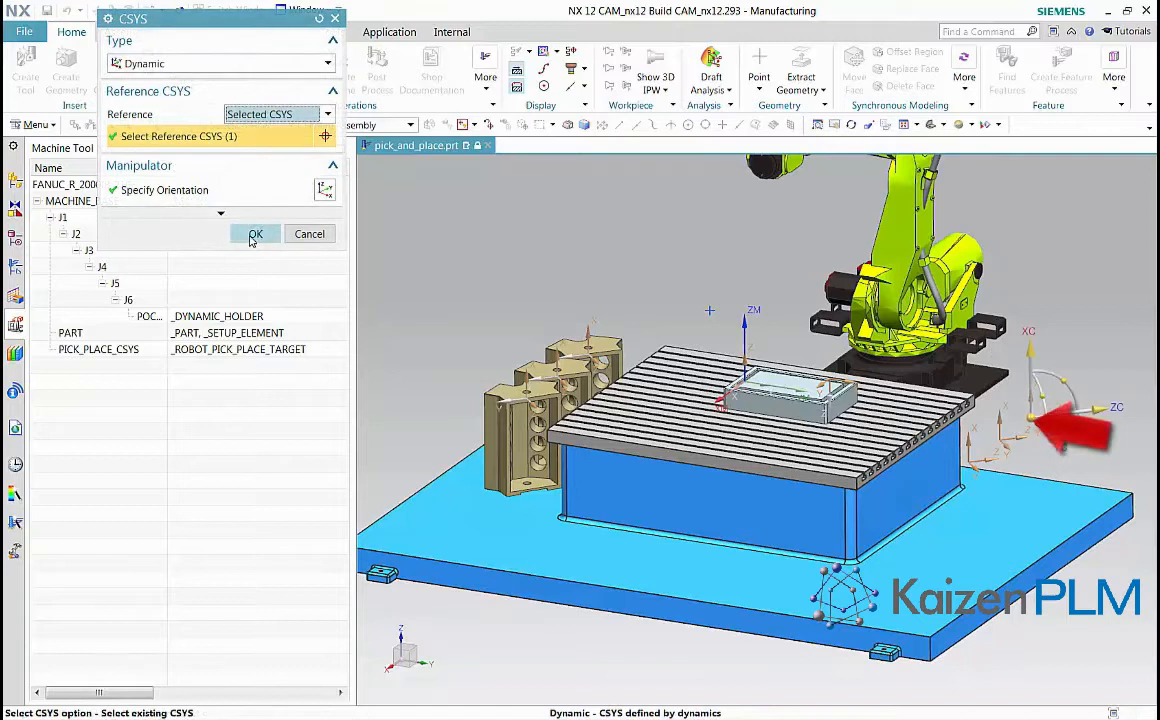
pyautogui.click(255, 234)
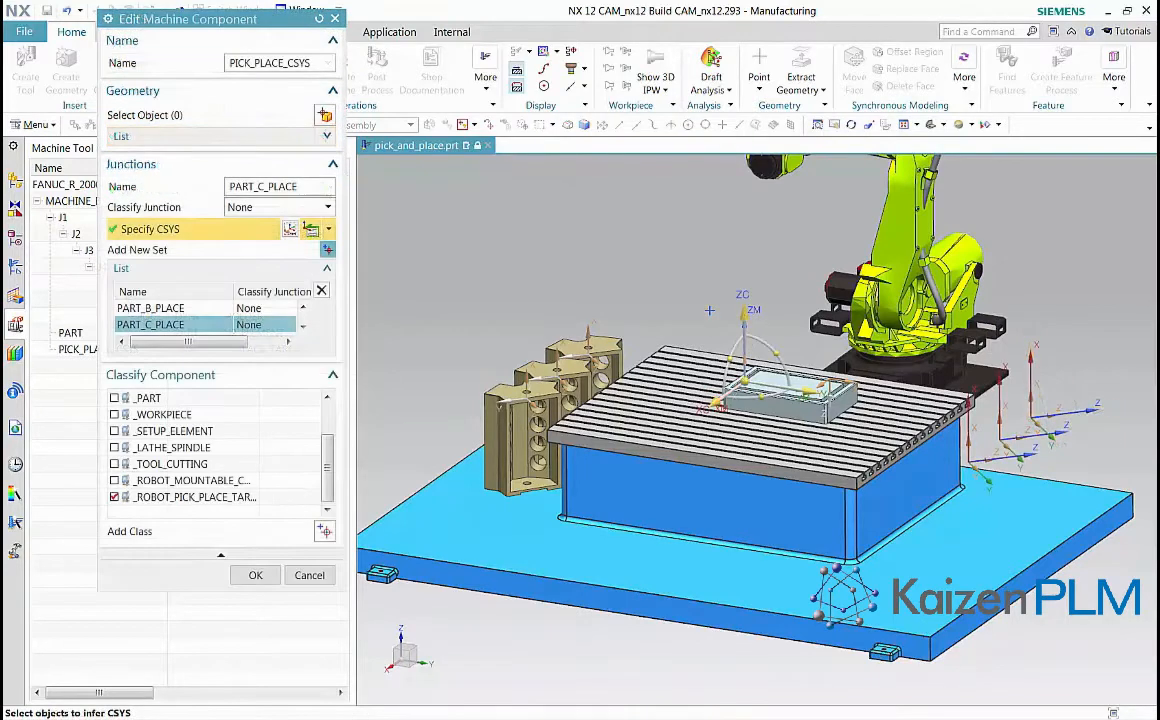
# Add a junction named MACHINE_STATION and reference it to the existing CSYS on the workpiece on the table, completing the component
pyautogui.click(327, 249)
pyautogui.doubleClick(325, 187)
pyautogui.write('MACHINE')
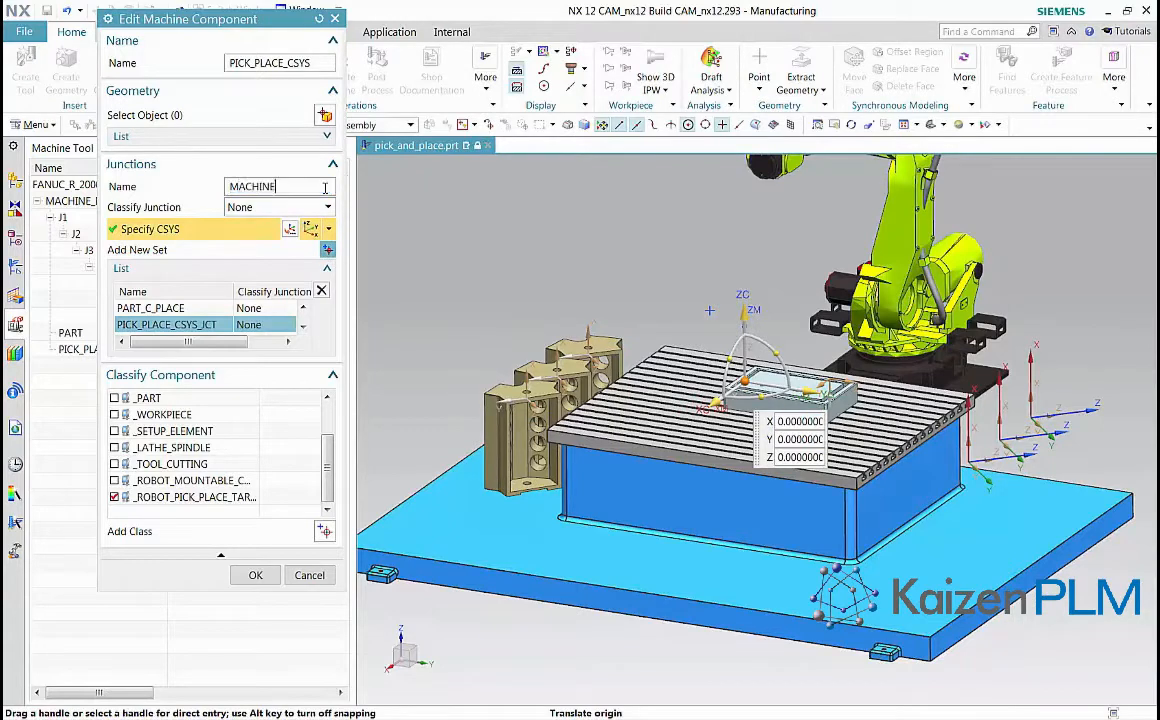
pyautogui.write('_STATION')
pyautogui.click(290, 229)
pyautogui.click(275, 114)
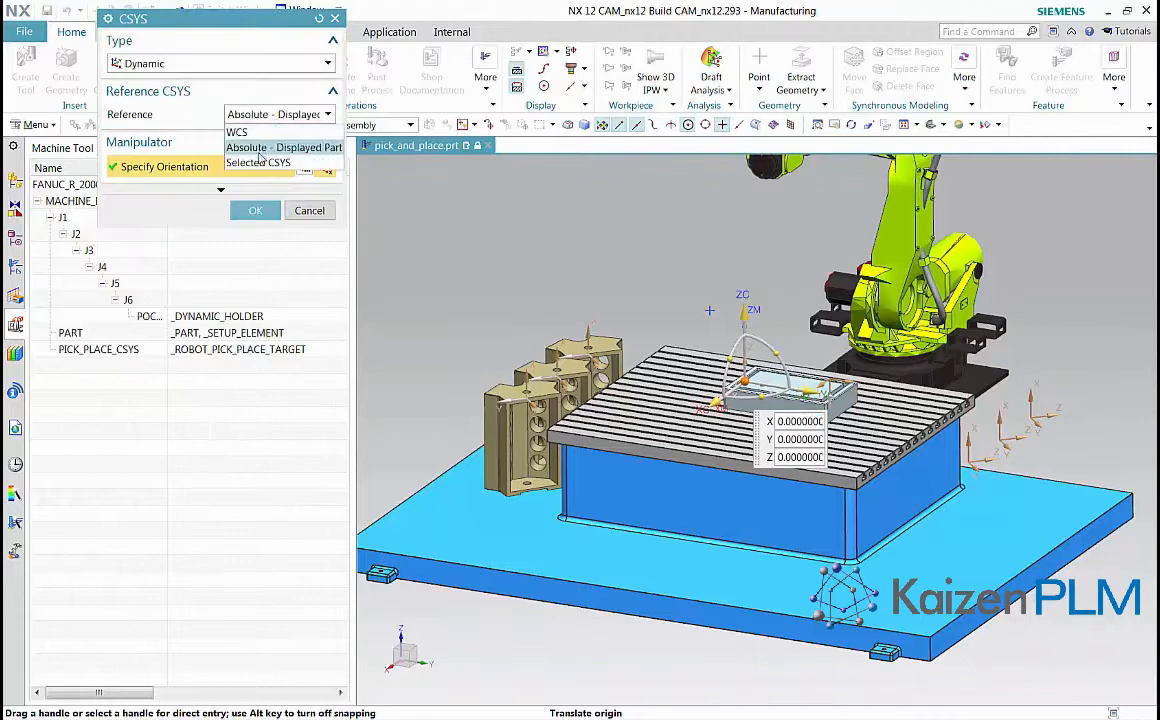
pyautogui.click(258, 161)
pyautogui.click(820, 386)
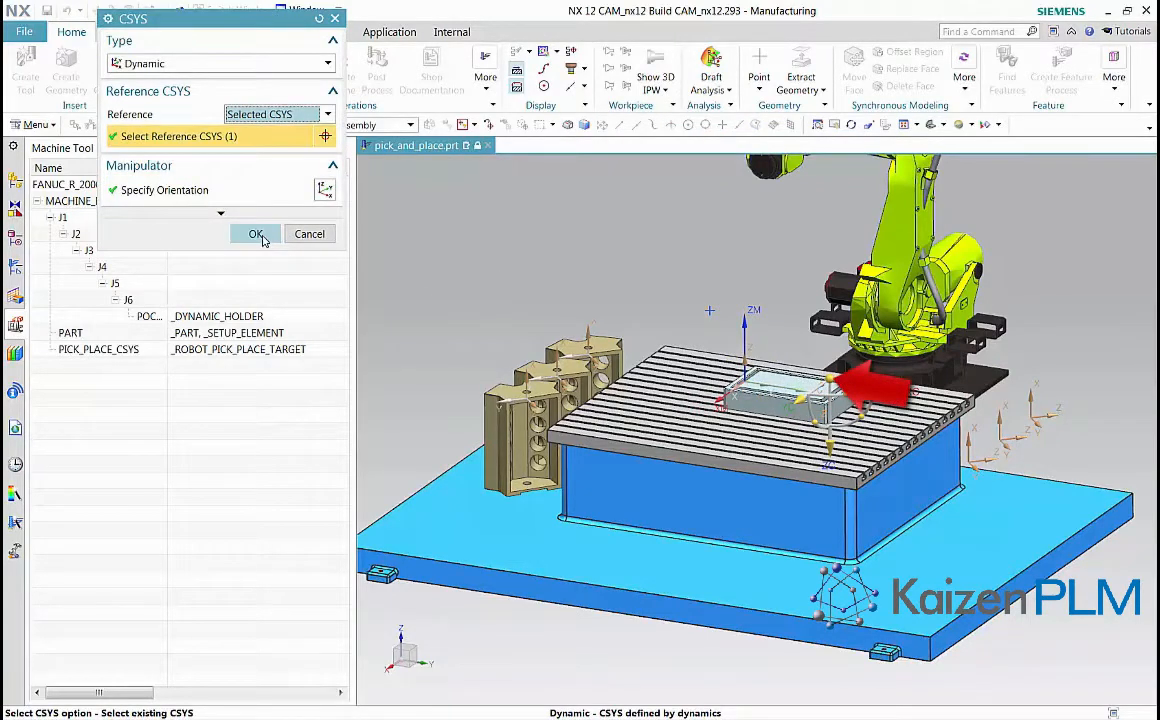
pyautogui.click(262, 238)
pyautogui.middleClick(709, 310)
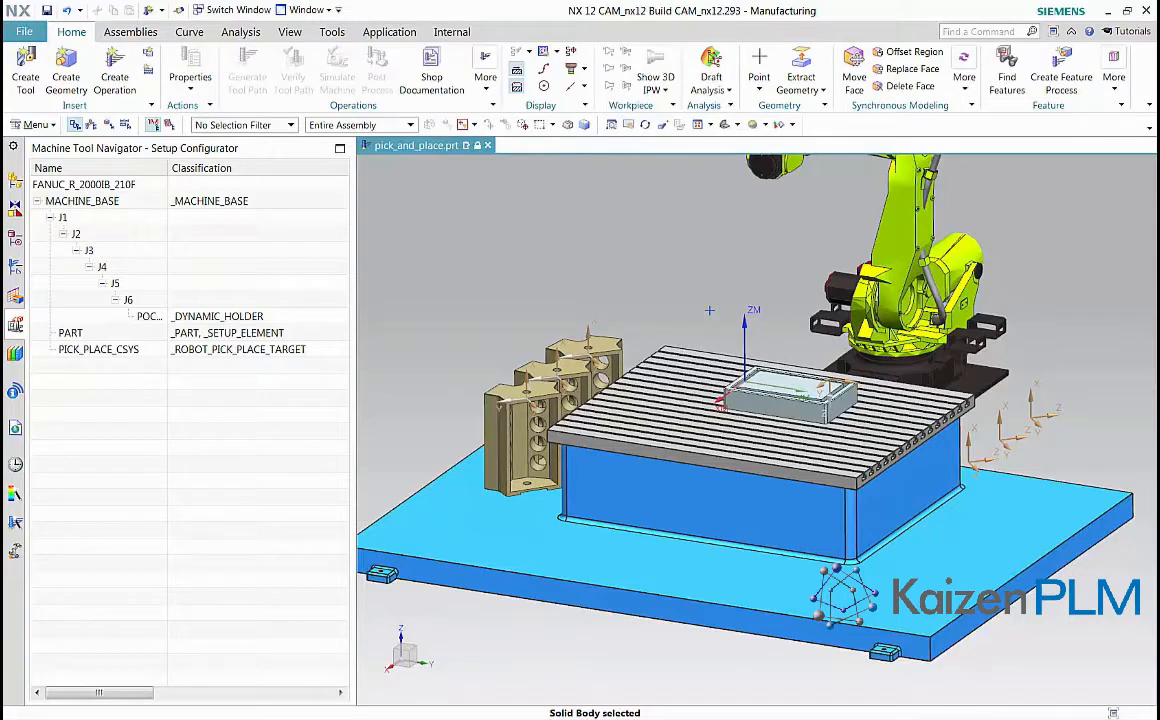
# Insert another machine component named PART_A under MACHINE_BASE and name its junction PART_A_JCT
pyautogui.rightClick(110, 200)
pyautogui.moveTo(150, 243)
pyautogui.click(208, 248)
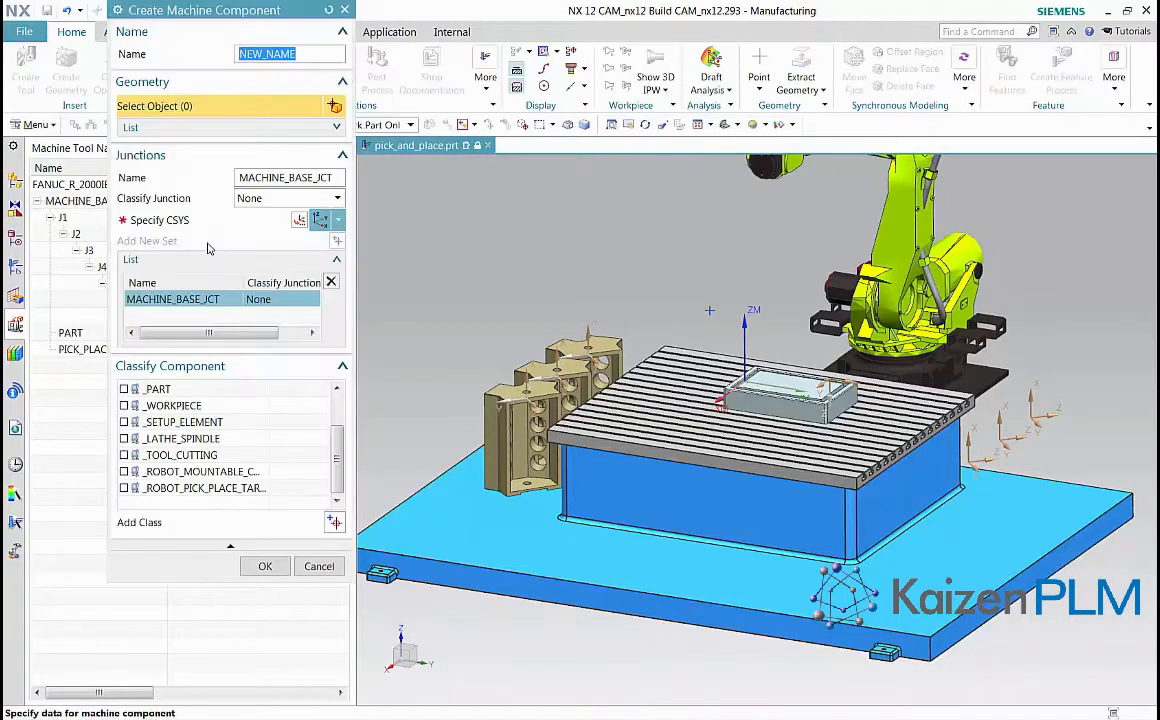
pyautogui.write('PART_A')
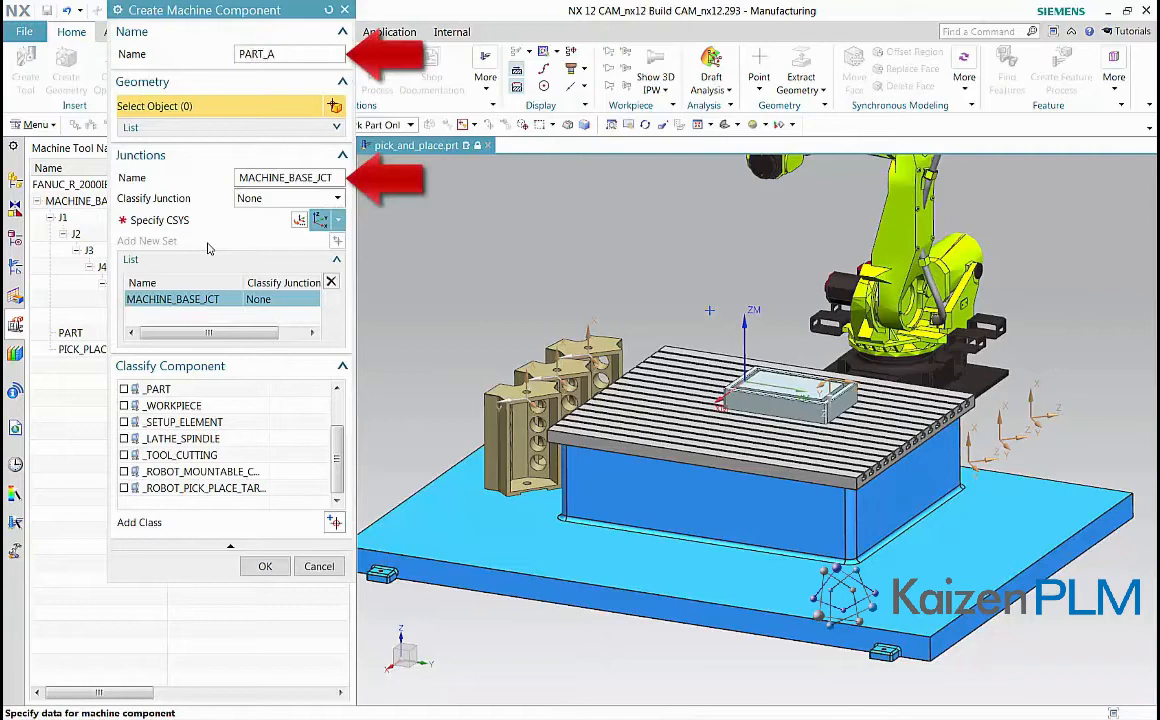
pyautogui.doubleClick(264, 178)
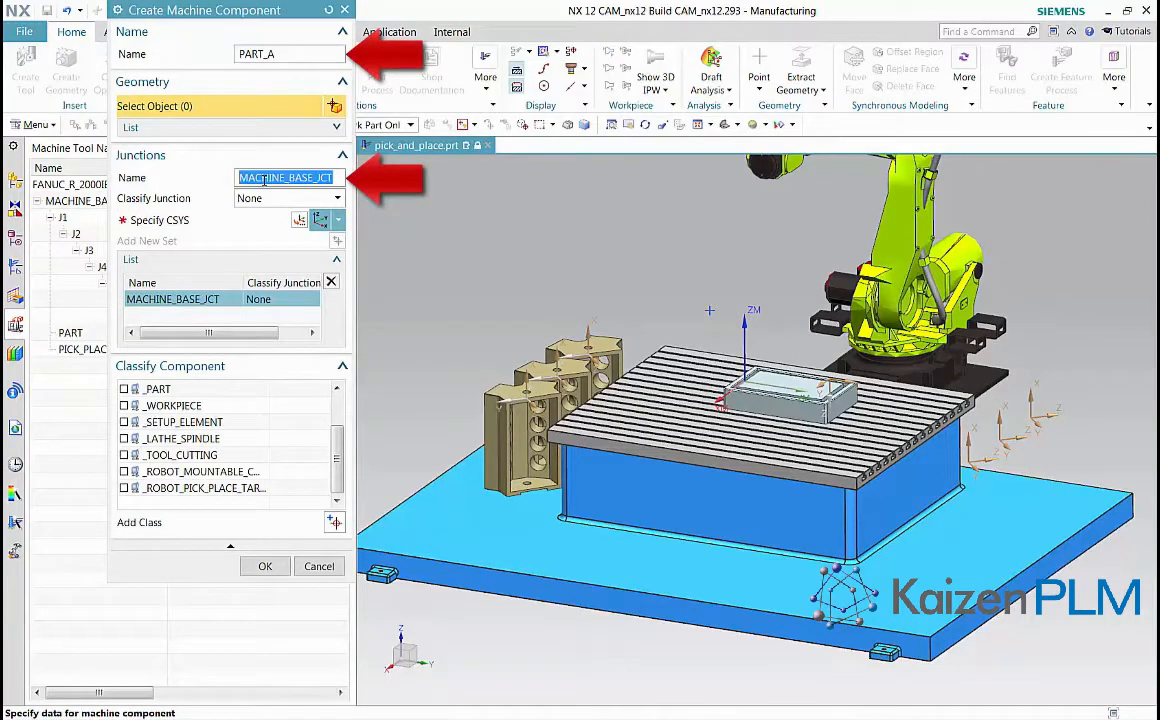
pyautogui.write('PART_A')
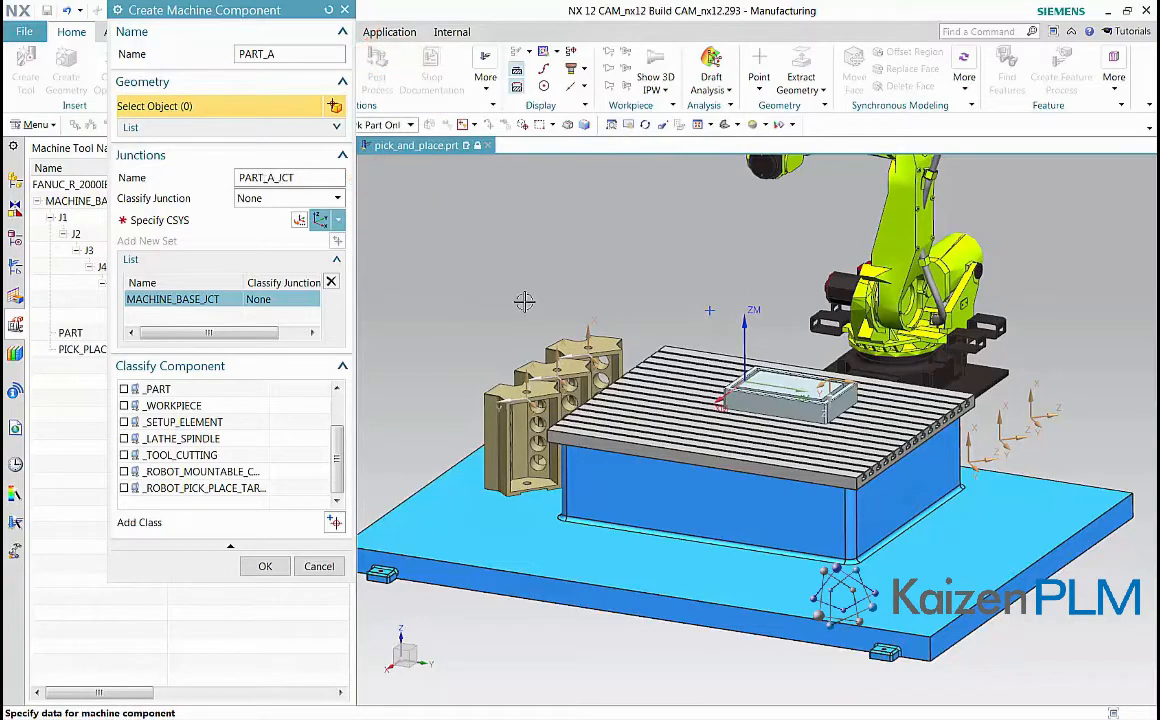
# Assign the rearmost upright solid body as PART_A's geometry and classify the component as _ROBOT_MOUNTABLE_COMPONENT
pyautogui.click(561, 341)
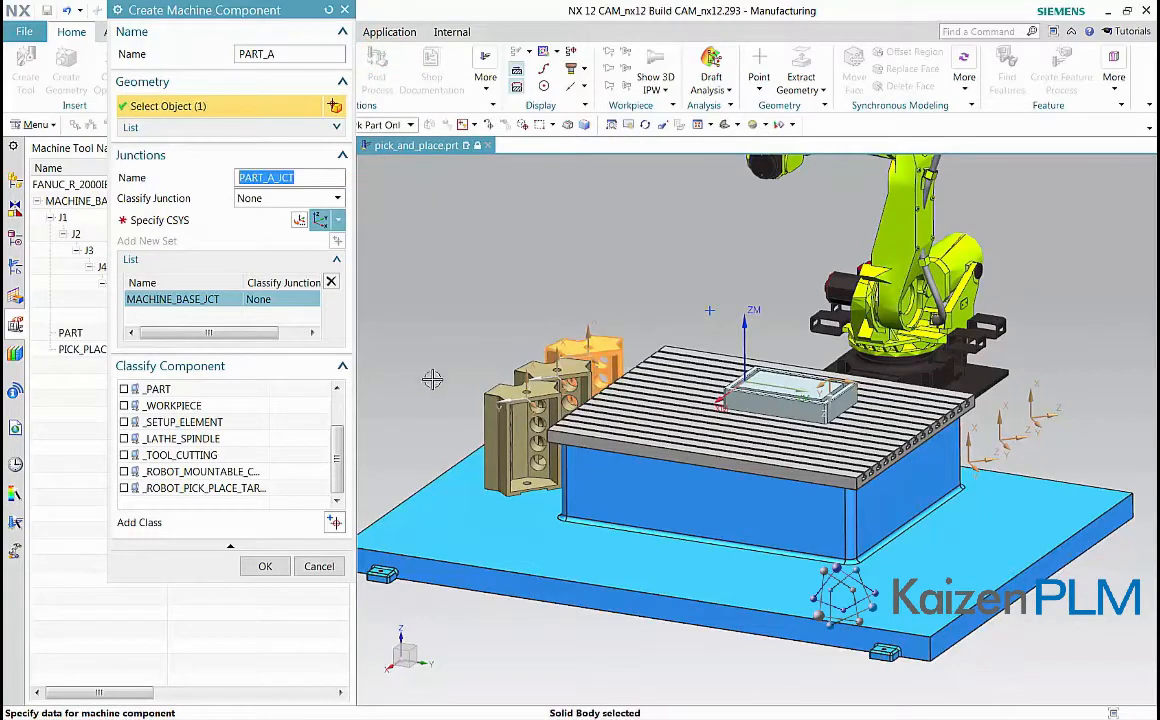
pyautogui.click(124, 472)
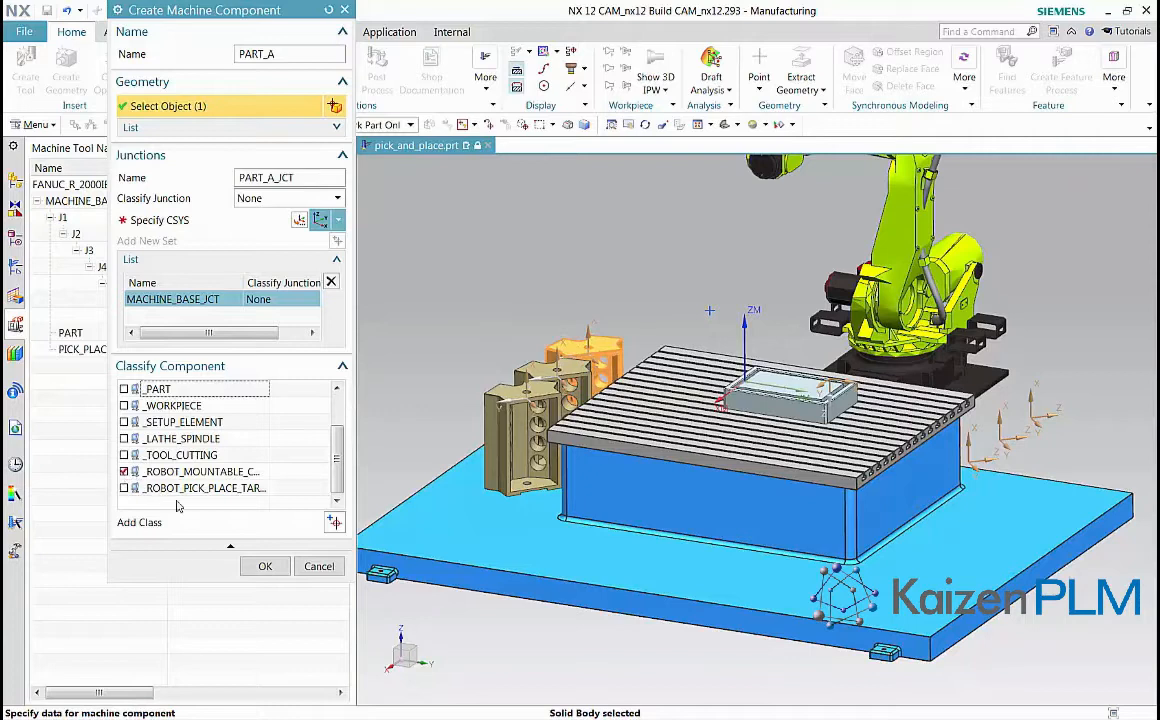
pyautogui.click(263, 566)
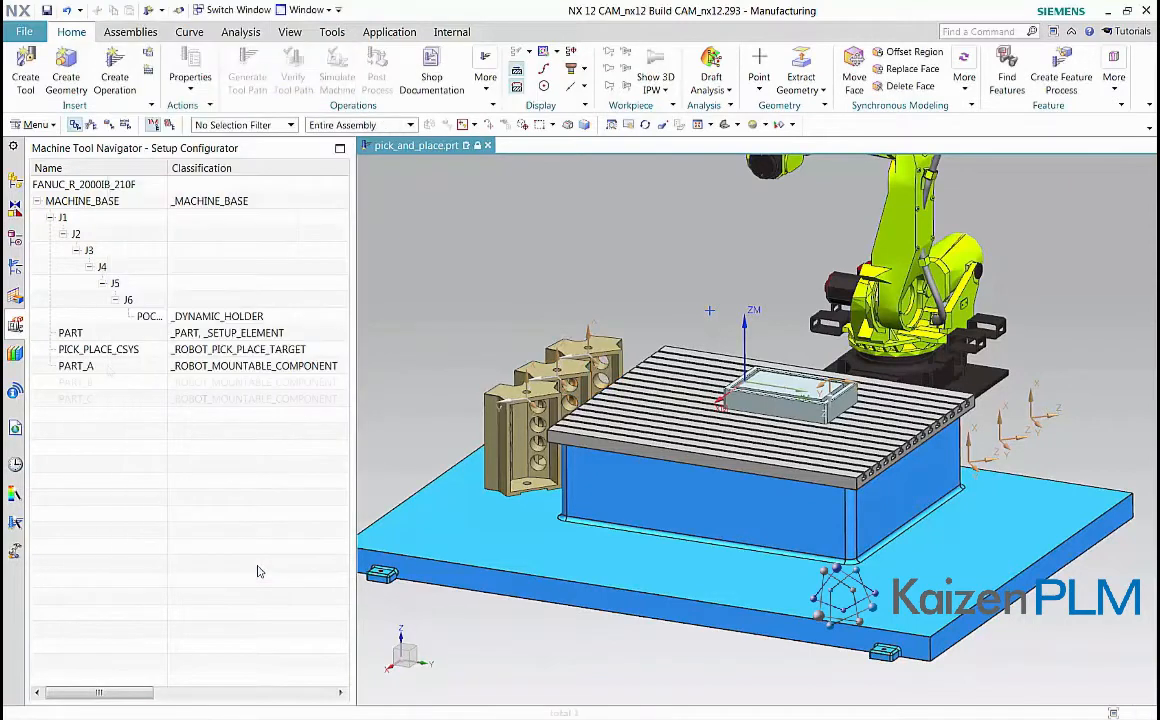
# Check which bodies belong to the PART_A, PART_B and PART_C components by highlighting each in turn
pyautogui.click(110, 367)
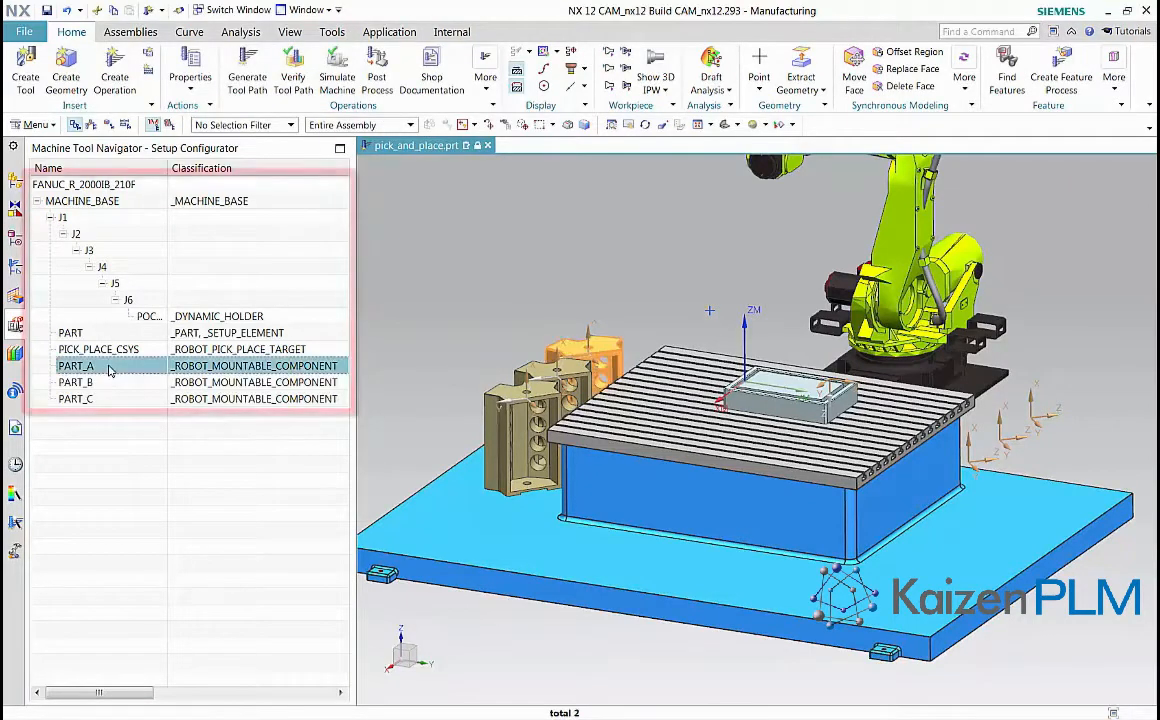
pyautogui.click(117, 387)
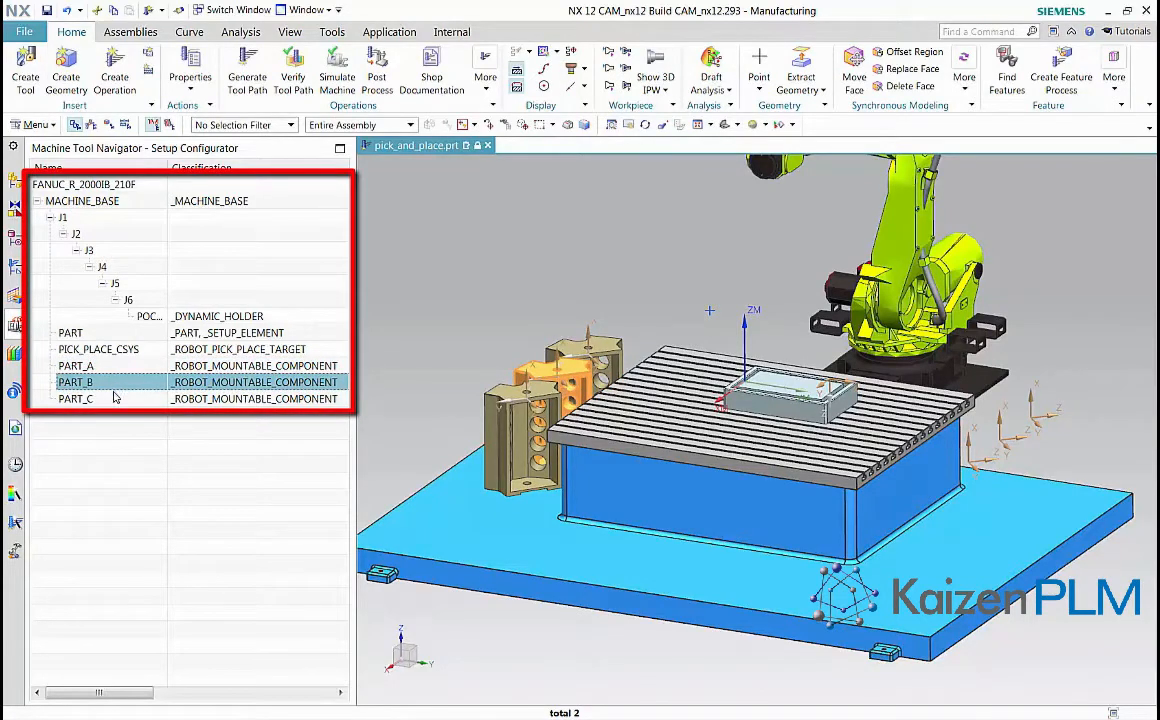
pyautogui.click(113, 400)
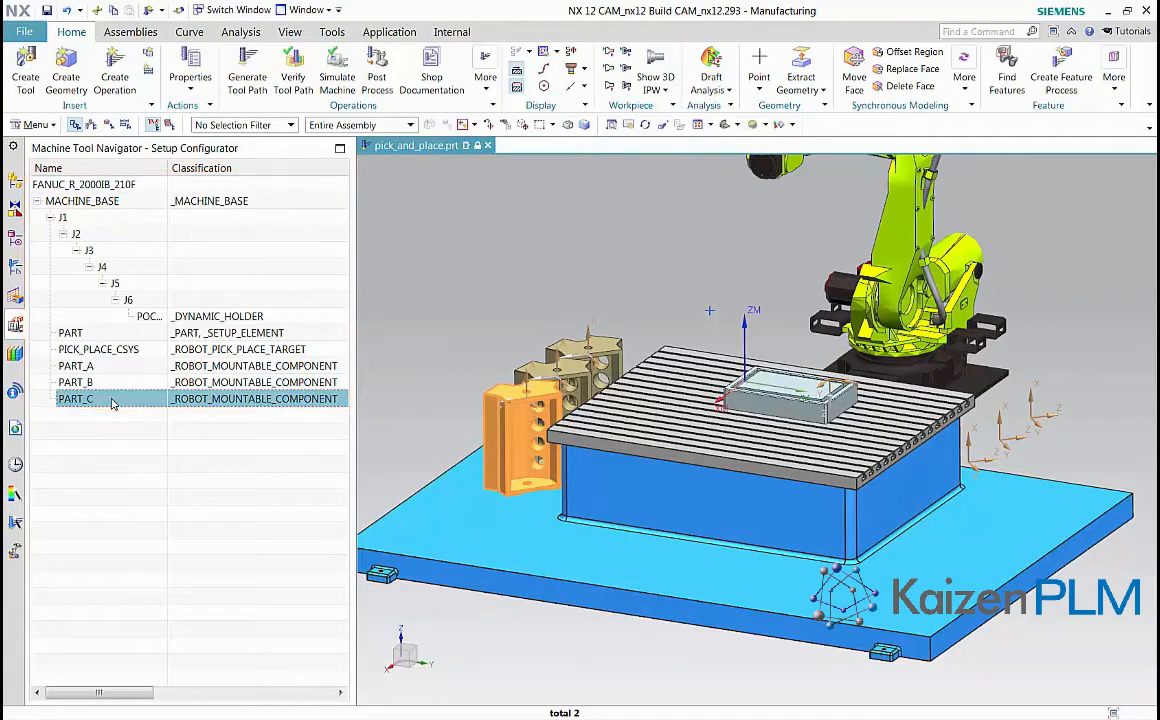
# Create a robot generic motion operation named PICK_UP_TOOL in program PART_A, using FAKE_TOOL as the tool
pyautogui.click(15, 267)
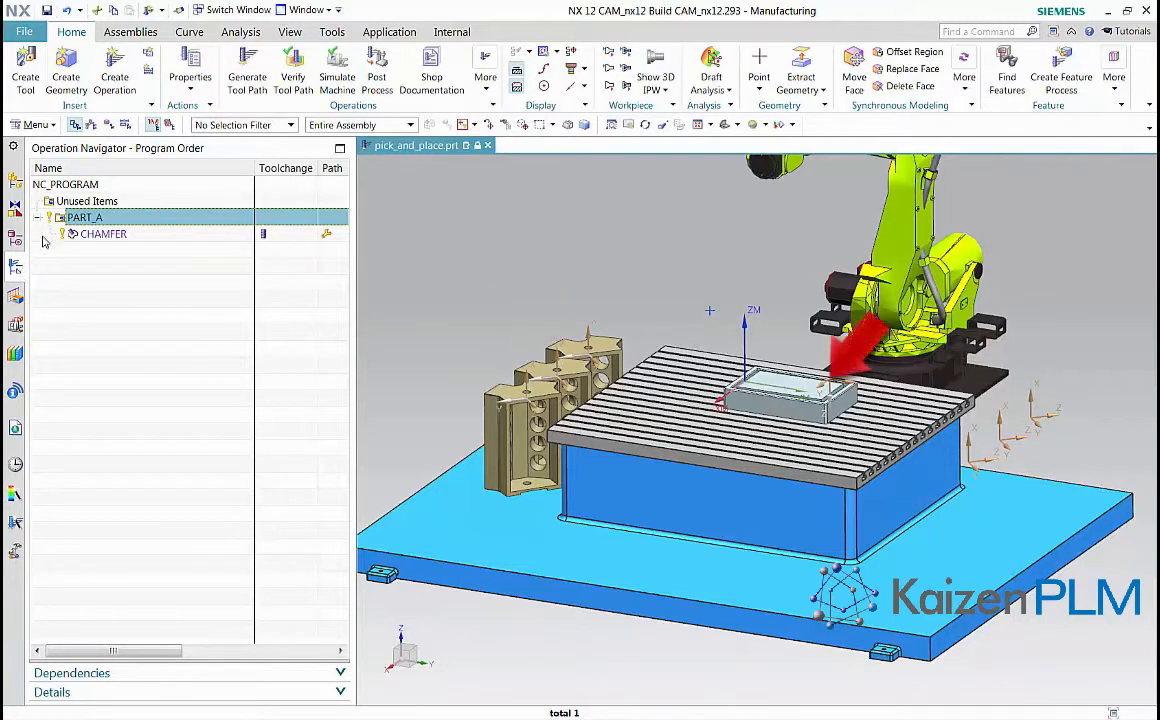
pyautogui.click(113, 80)
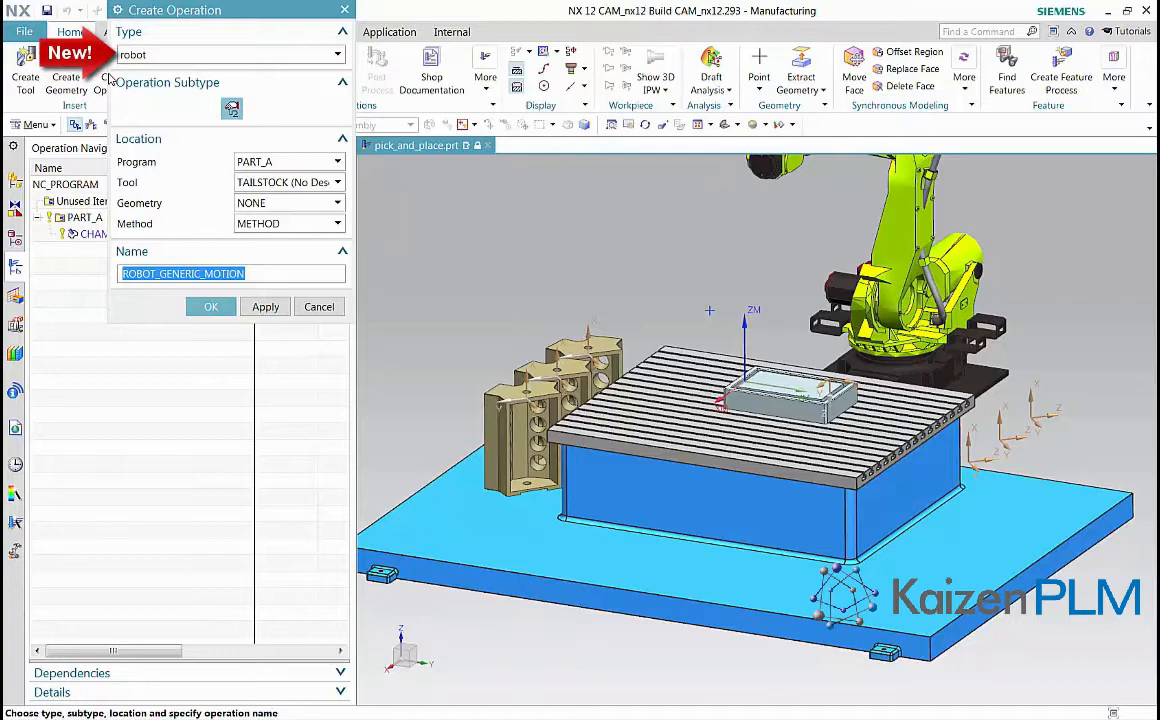
pyautogui.click(246, 183)
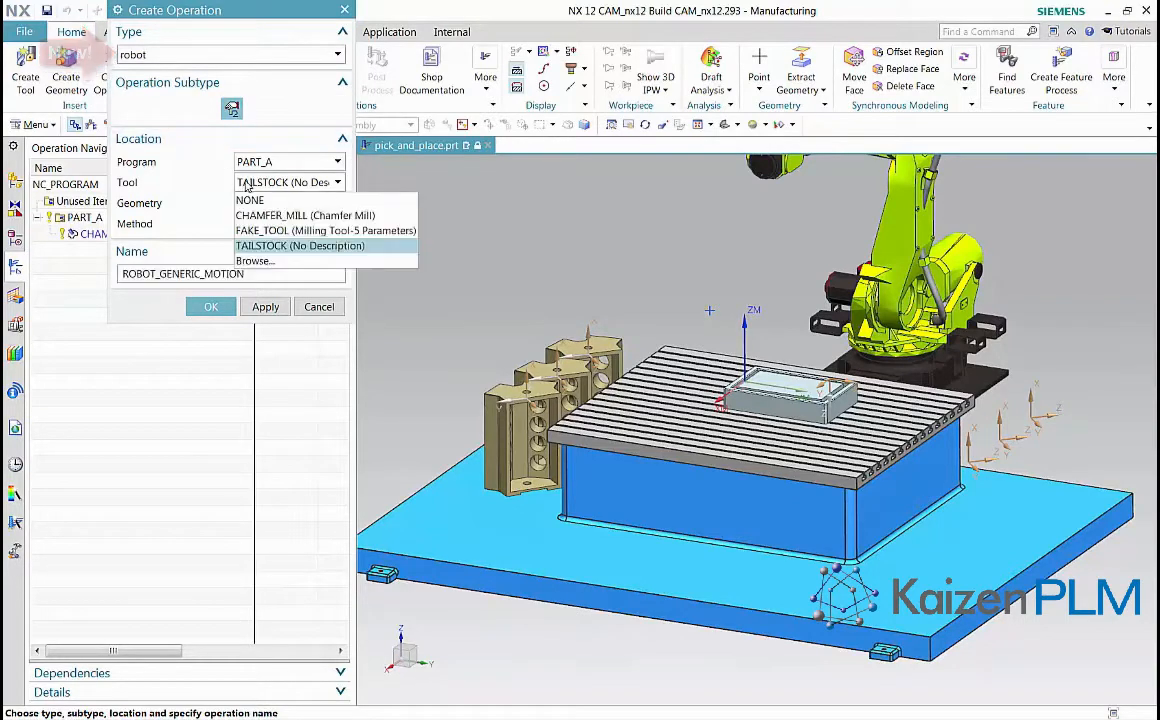
pyautogui.click(250, 231)
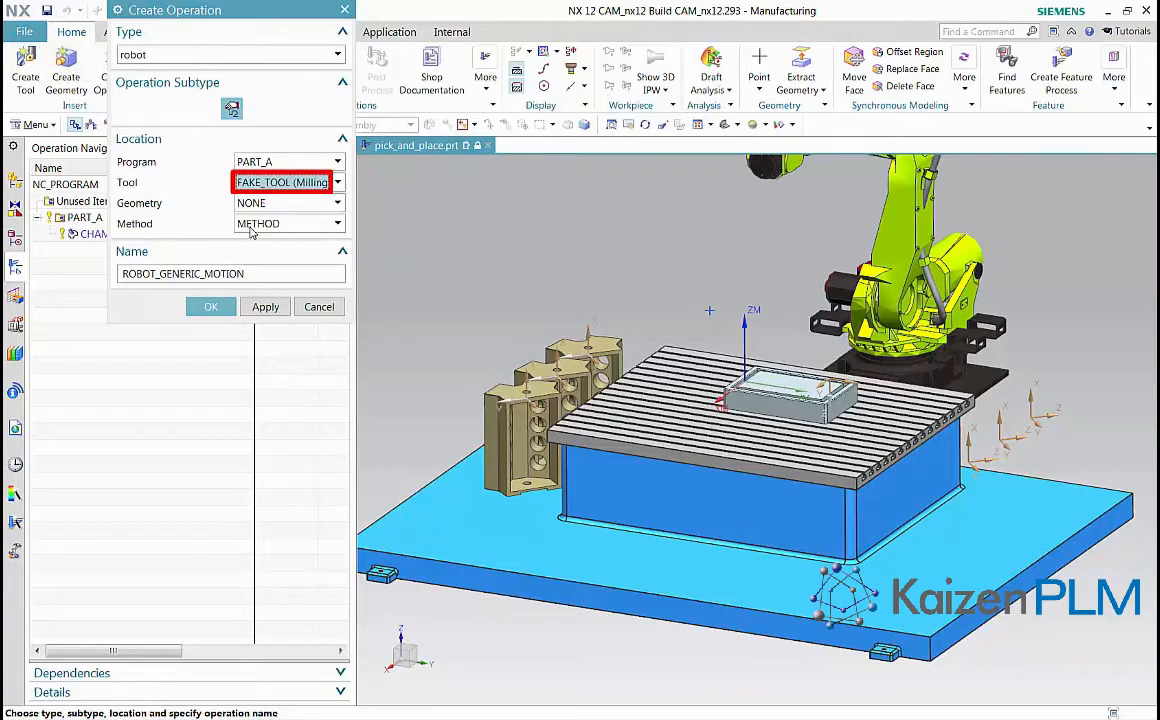
pyautogui.doubleClick(240, 273)
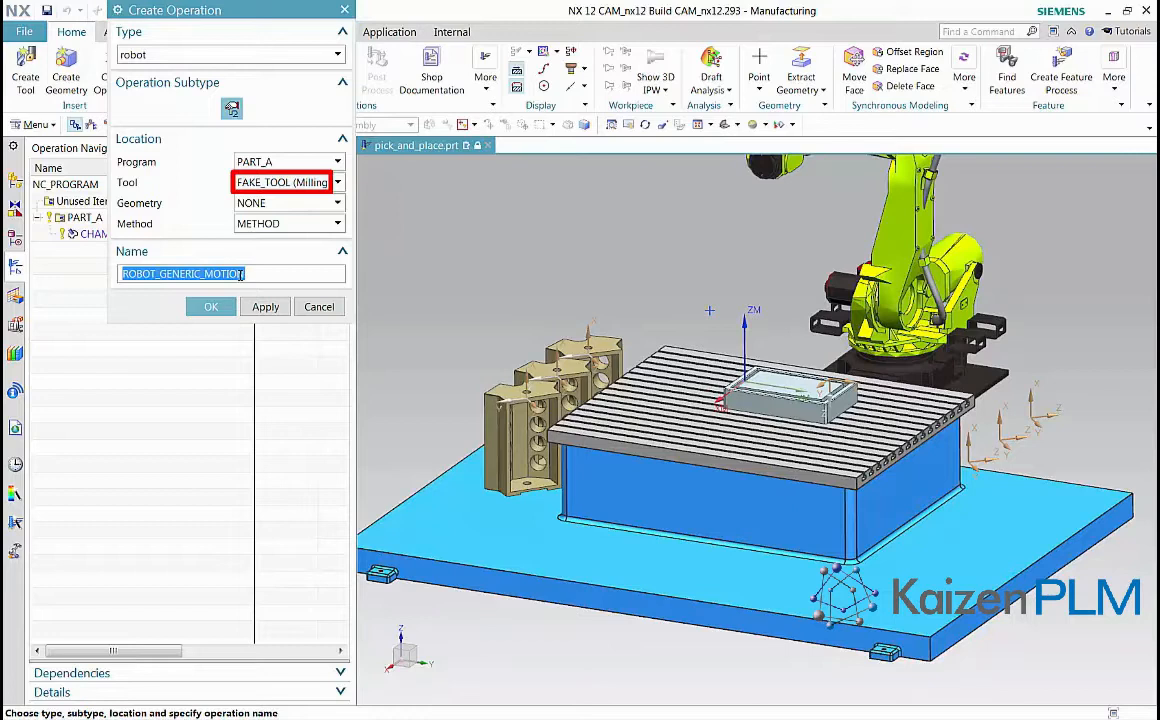
pyautogui.write('PICK_UP_TOOL')
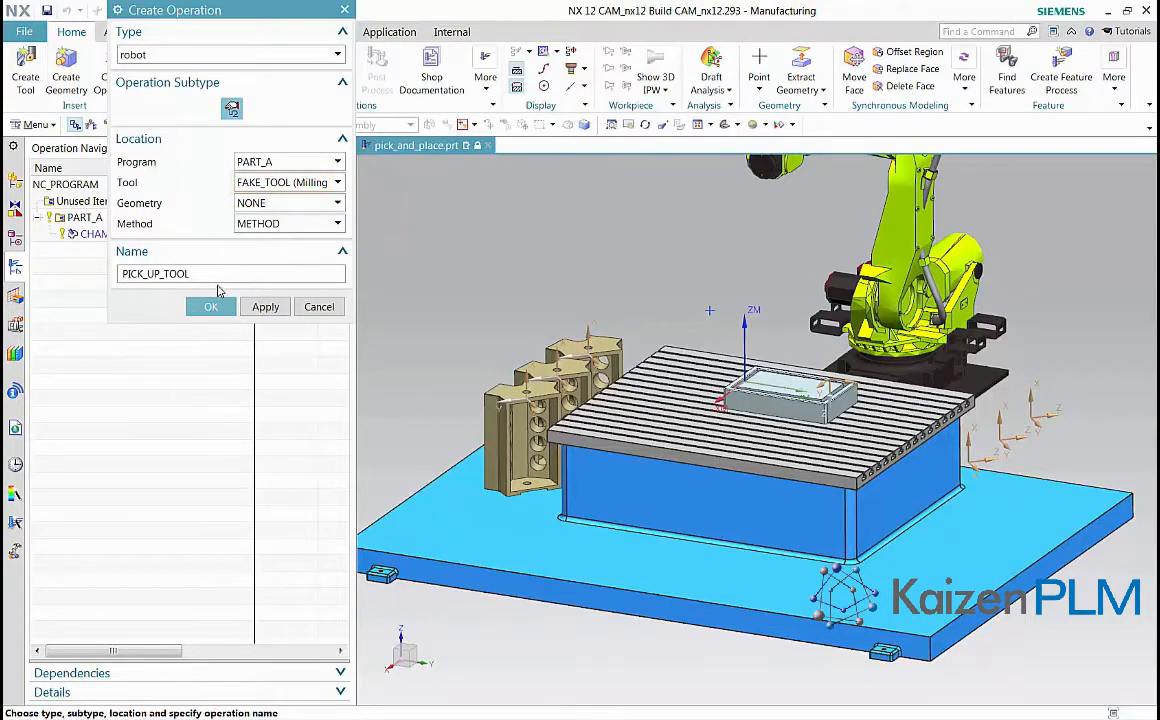
pyautogui.click(210, 306)
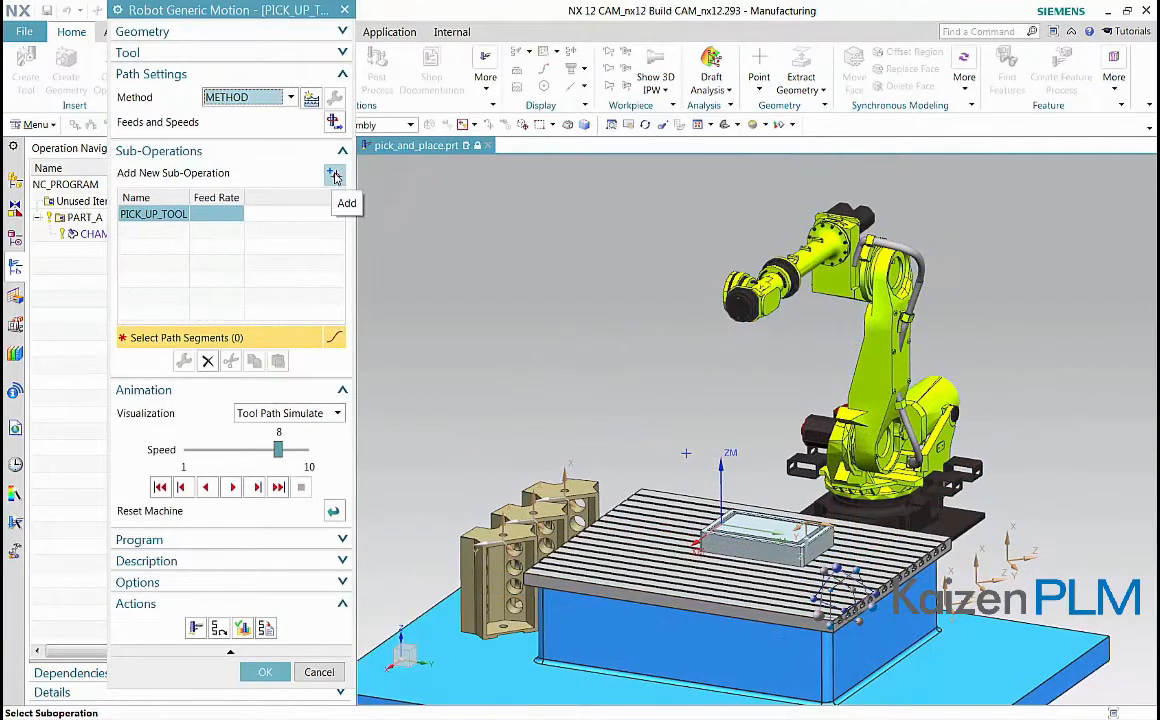
# Add a Robot Pose Target sub-operation named "initial position" to PICK_UP_TOOL, keeping the robot's current pose
pyautogui.click(336, 177)
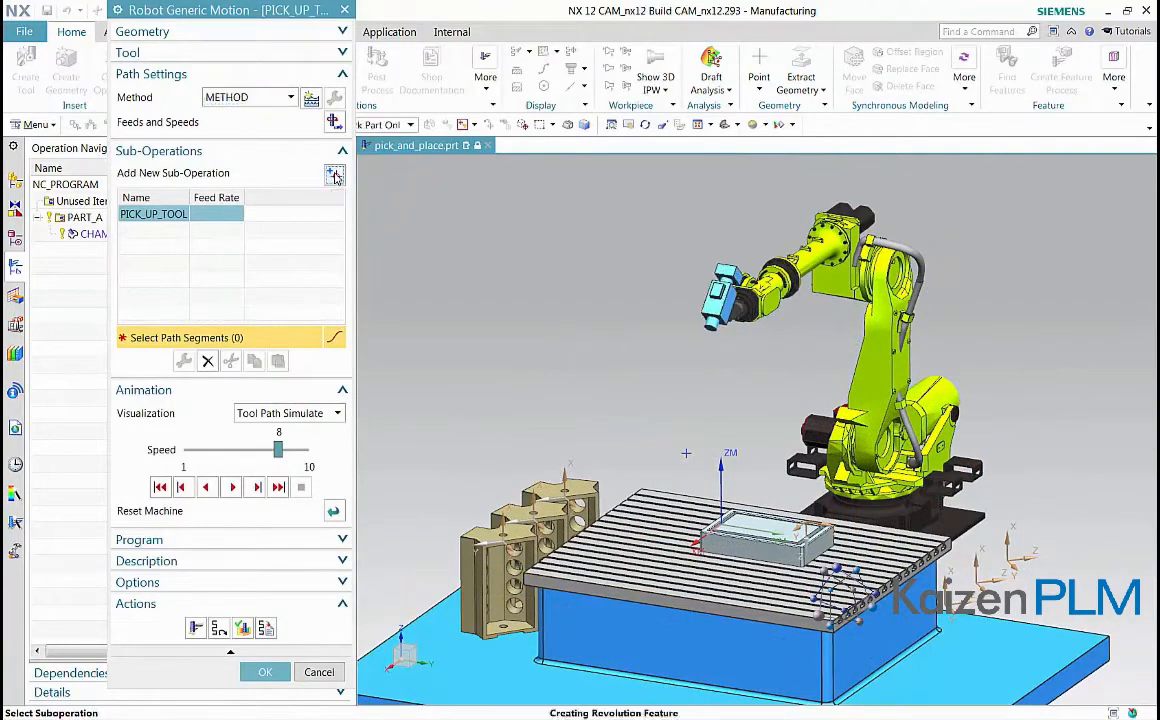
pyautogui.click(292, 57)
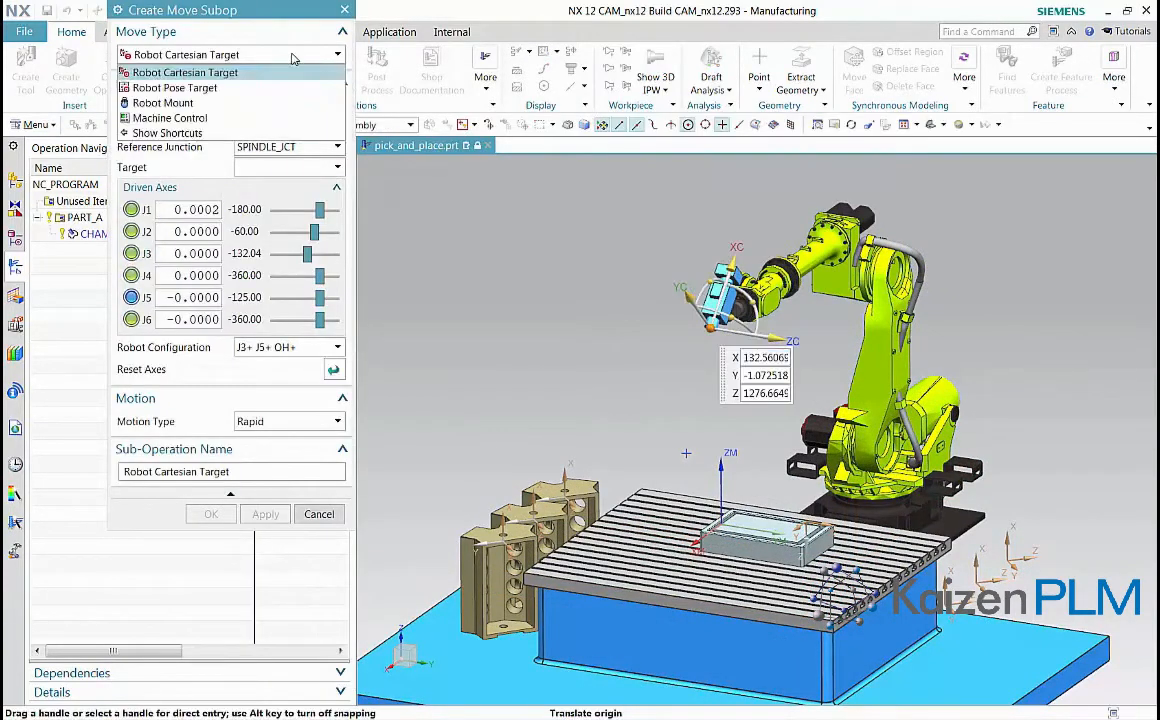
pyautogui.click(236, 88)
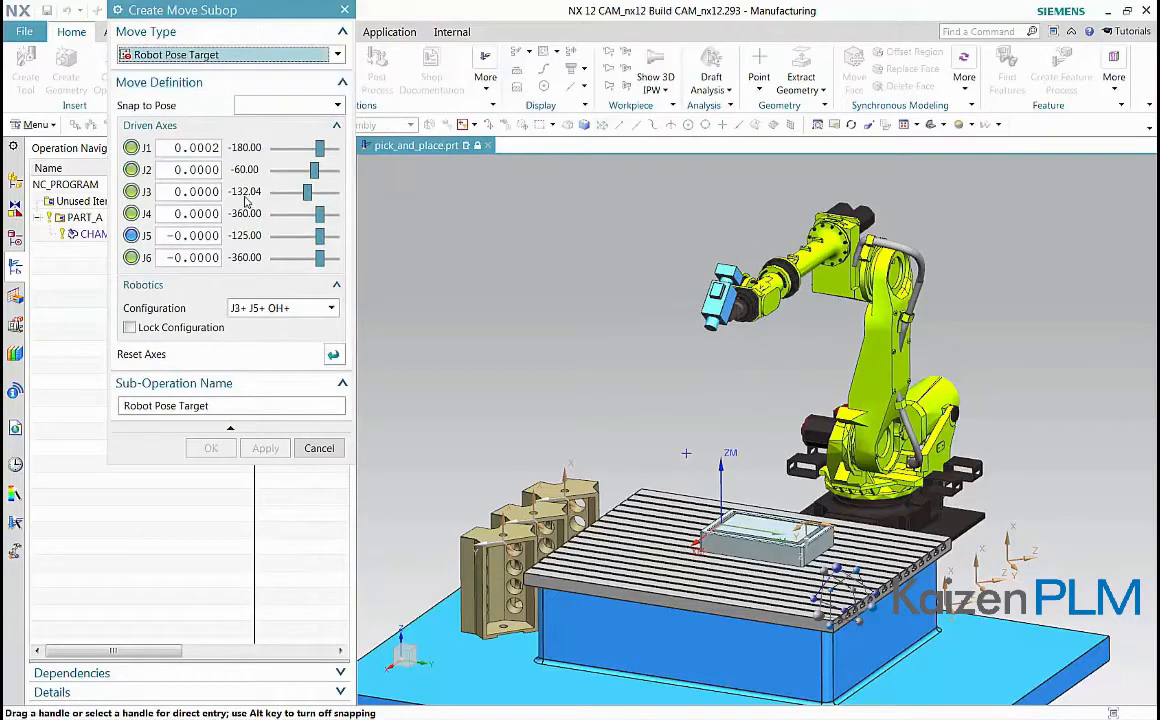
pyautogui.tripleClick(218, 405)
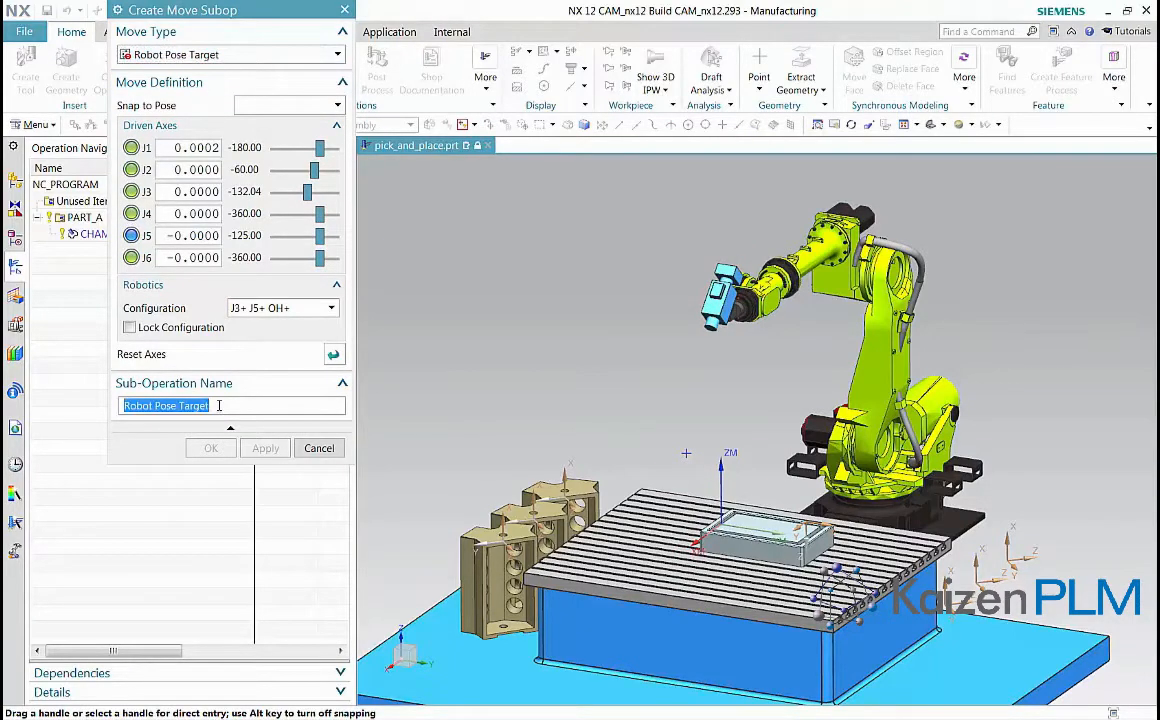
pyautogui.write('initial position')
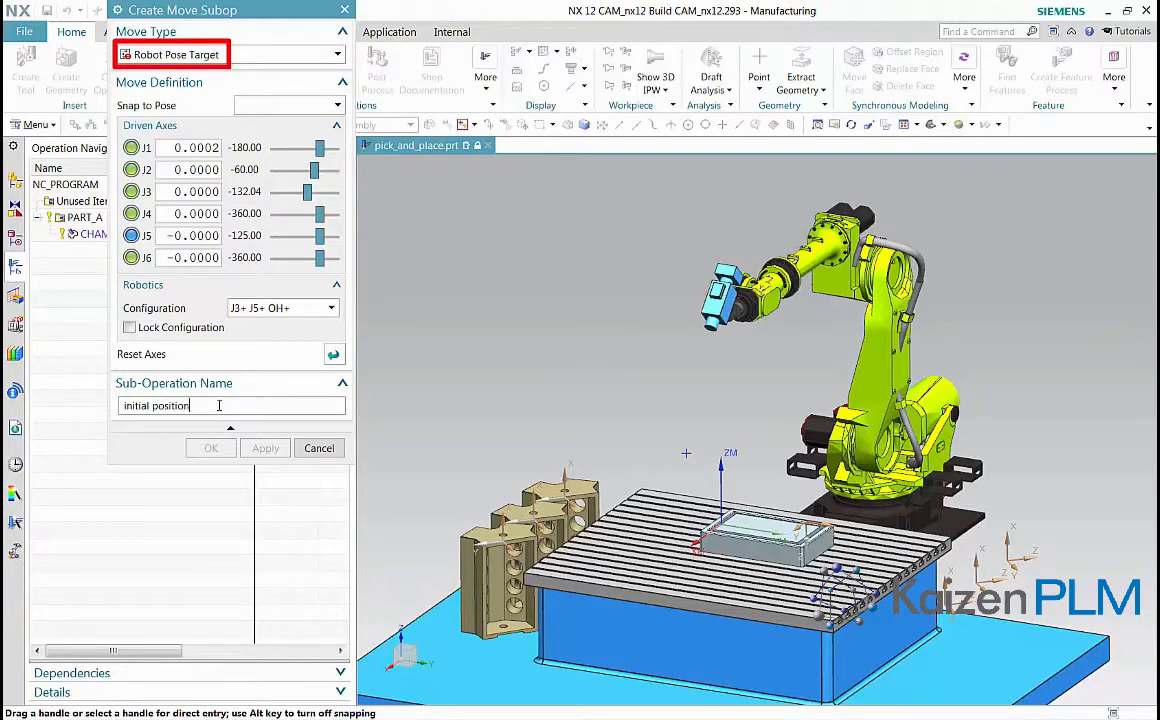
pyautogui.press('Return')
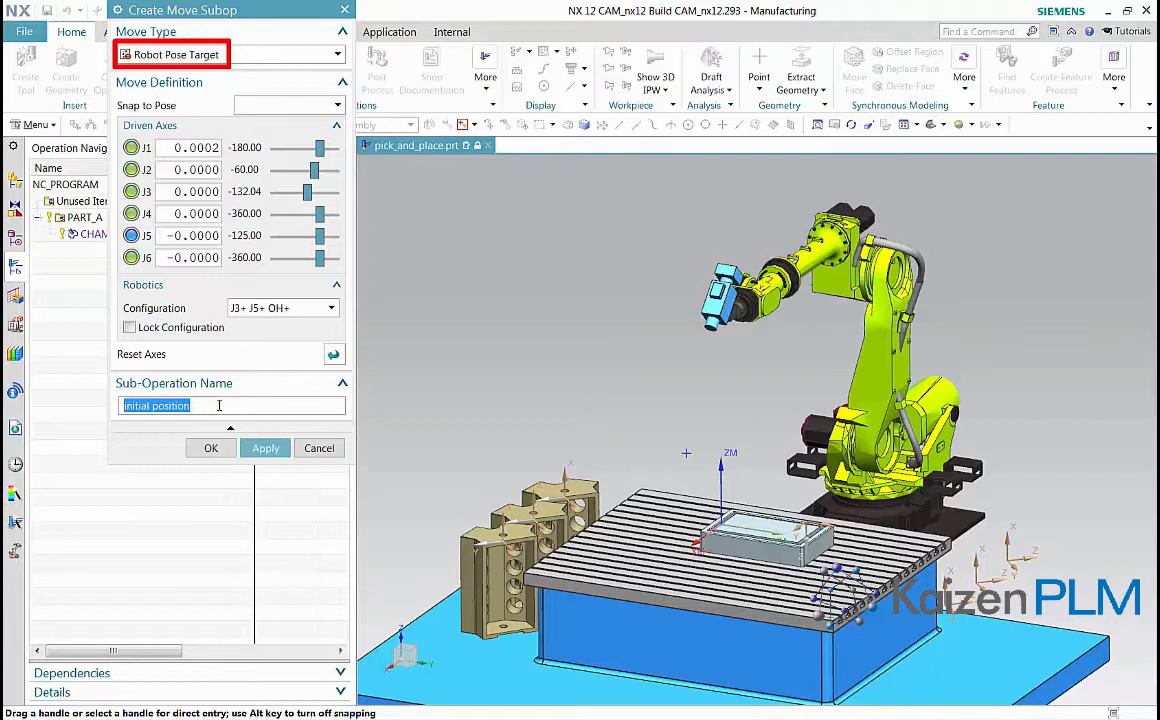
pyautogui.click(263, 447)
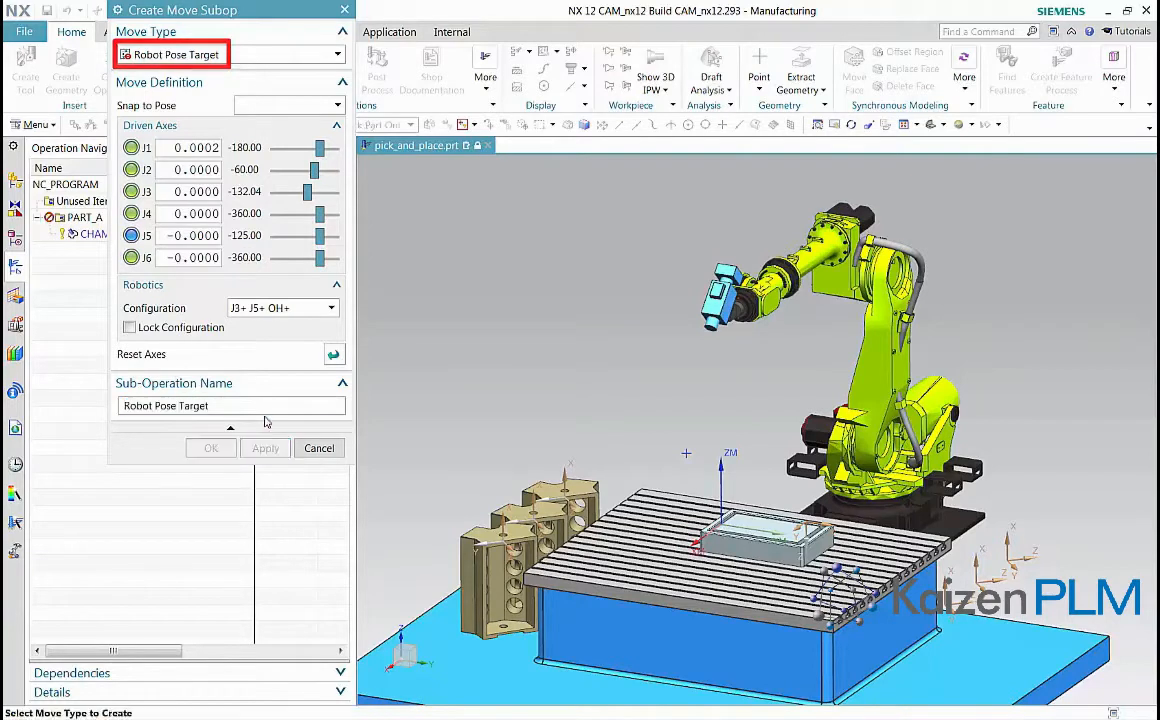
# Define a Robot Cartesian Target sub-operation named "move to home" with robot configuration J3+ J5- OH+
pyautogui.click(294, 57)
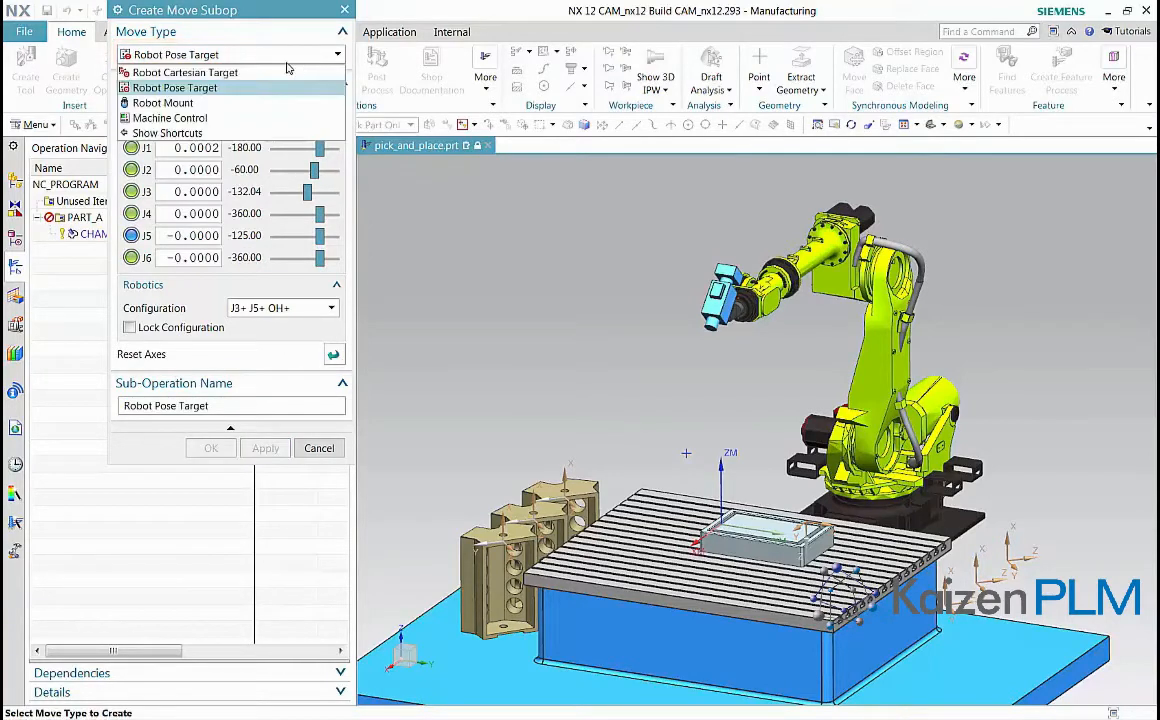
pyautogui.click(268, 72)
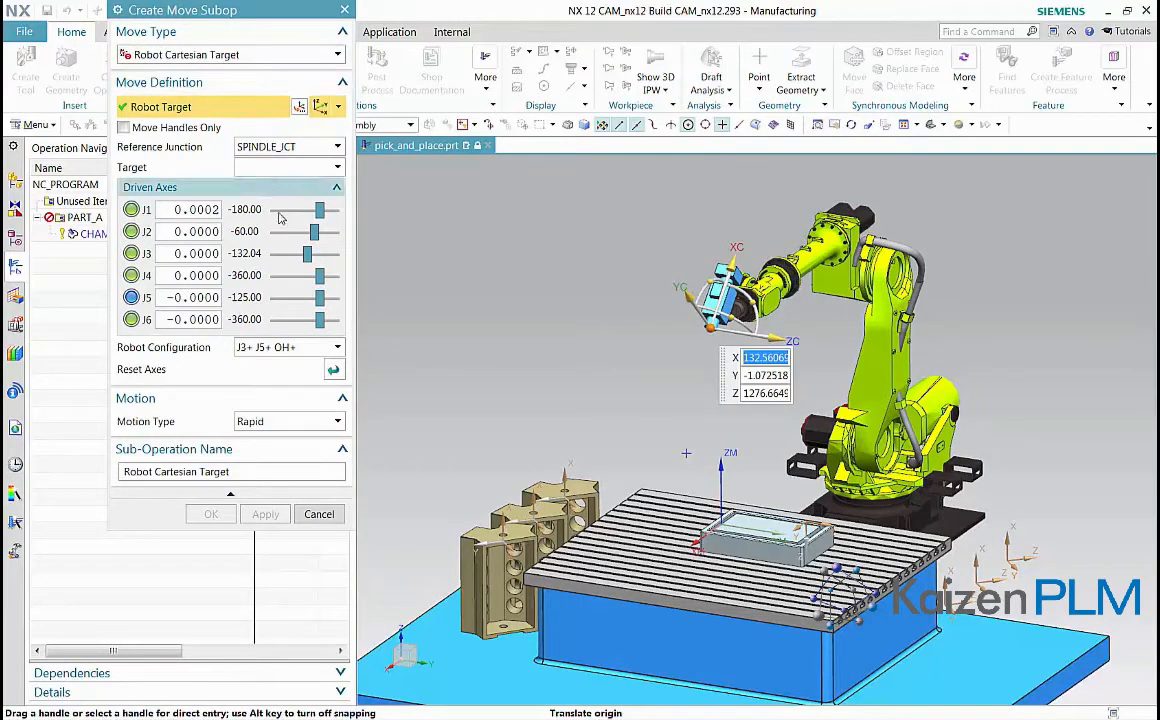
pyautogui.click(285, 347)
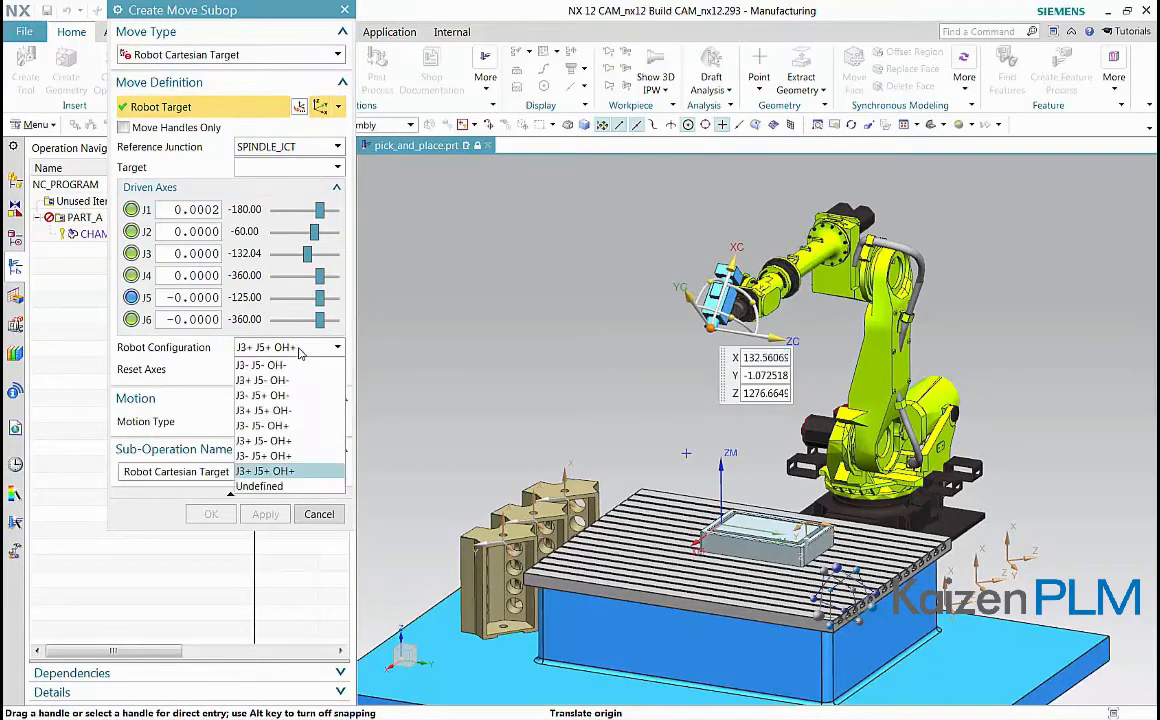
pyautogui.click(288, 440)
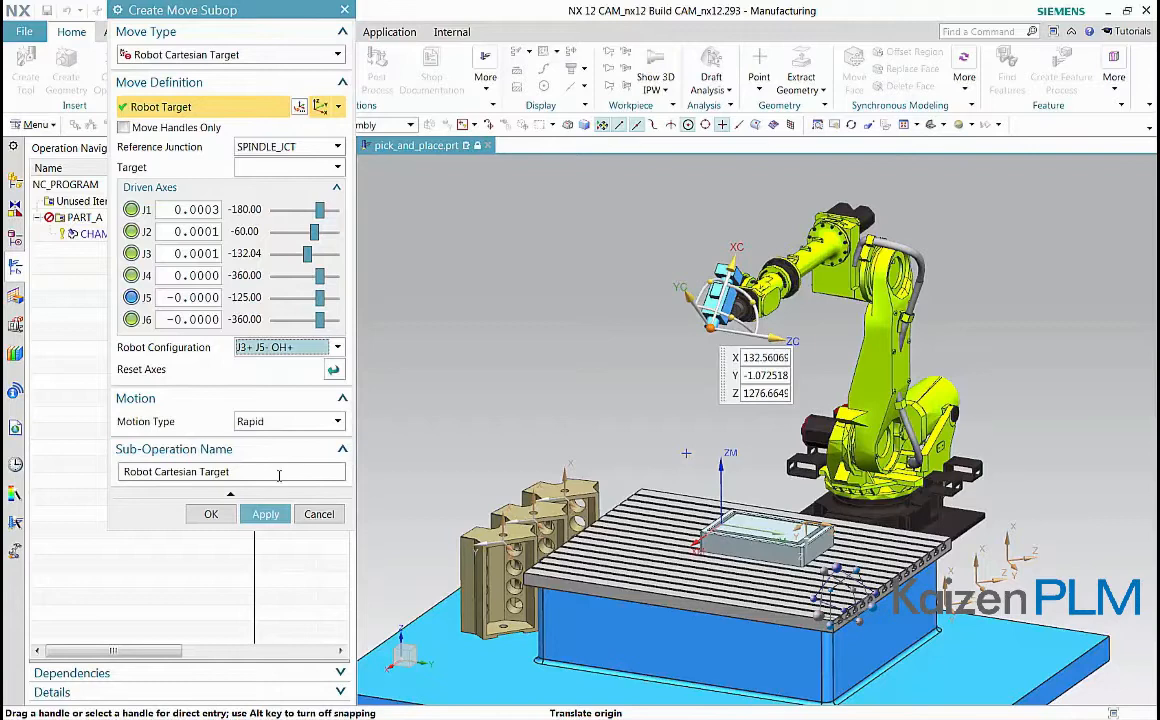
pyautogui.tripleClick(279, 474)
pyautogui.write('move to home')
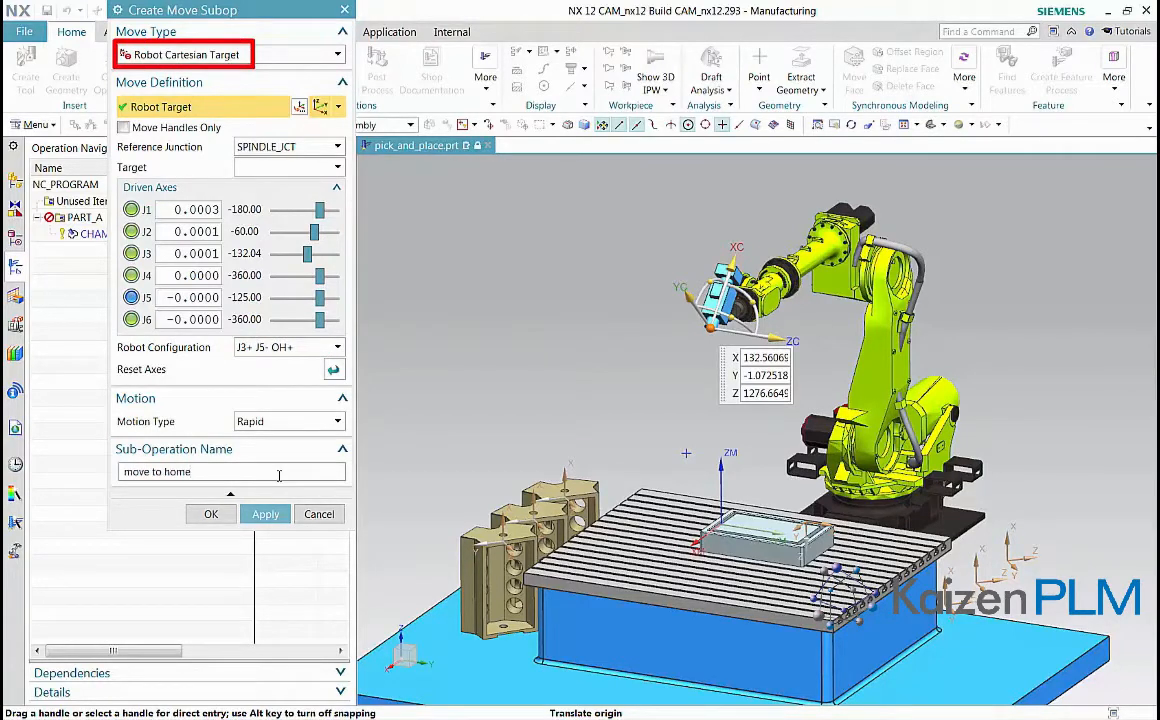
# Place the "move to home" target on the existing point above the table, align its XC axis with the blue floor's normal, and add the move
pyautogui.click(686, 456)
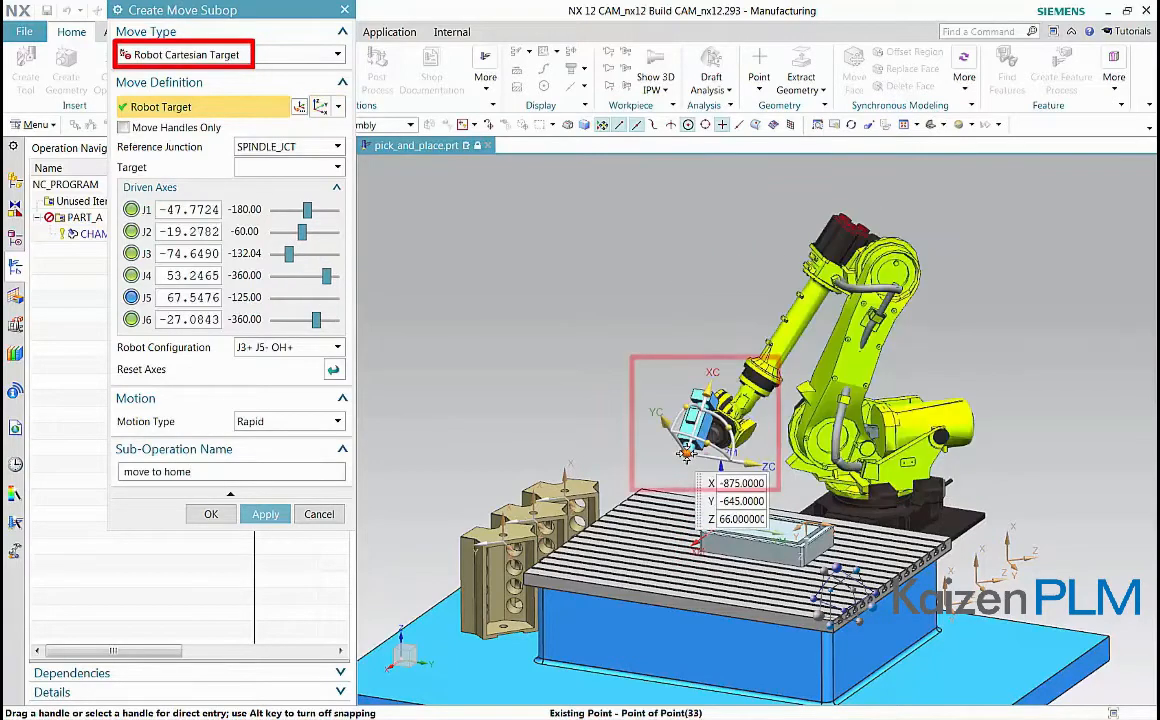
pyautogui.click(708, 388)
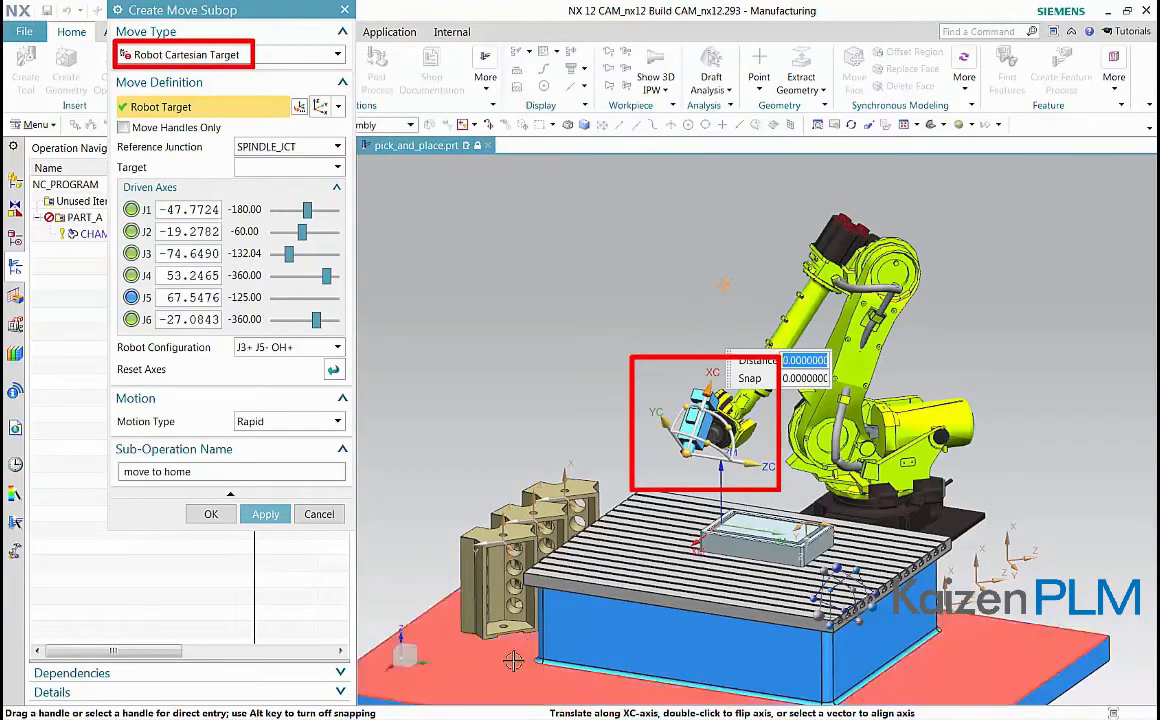
pyautogui.click(265, 514)
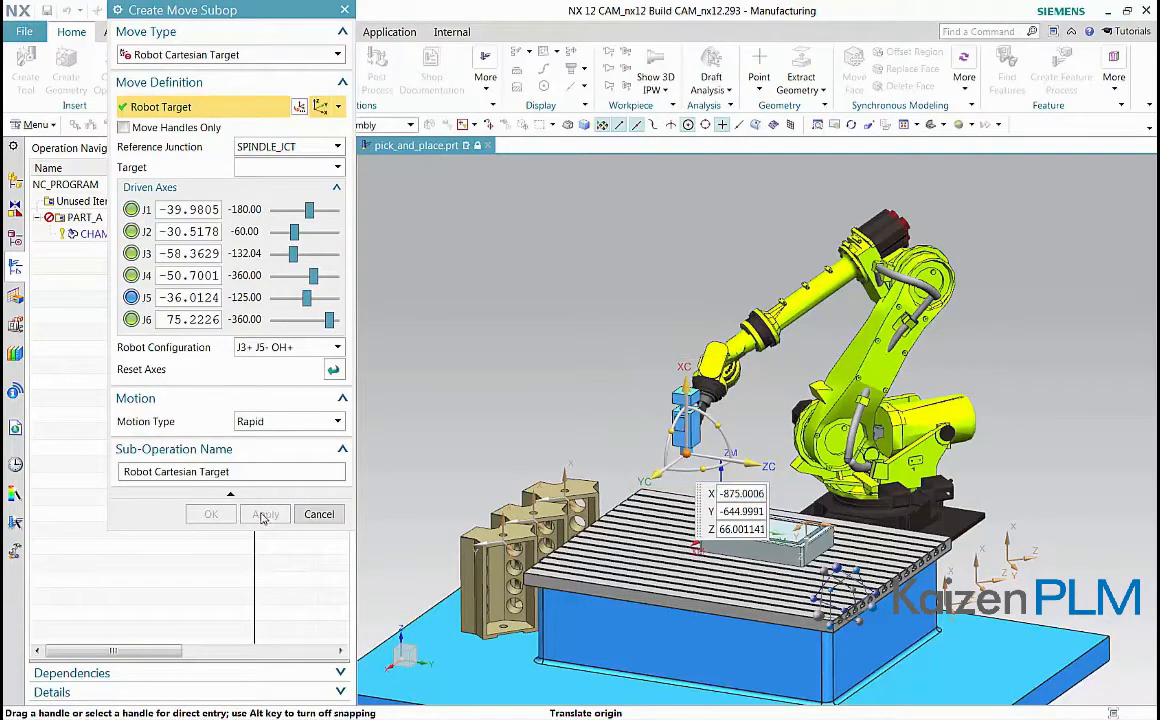
# Add an Engage move named "engage tool" with the target lowered to about Z -34, and generate and accept the PICK_UP_TOOL operation
pyautogui.click(265, 421)
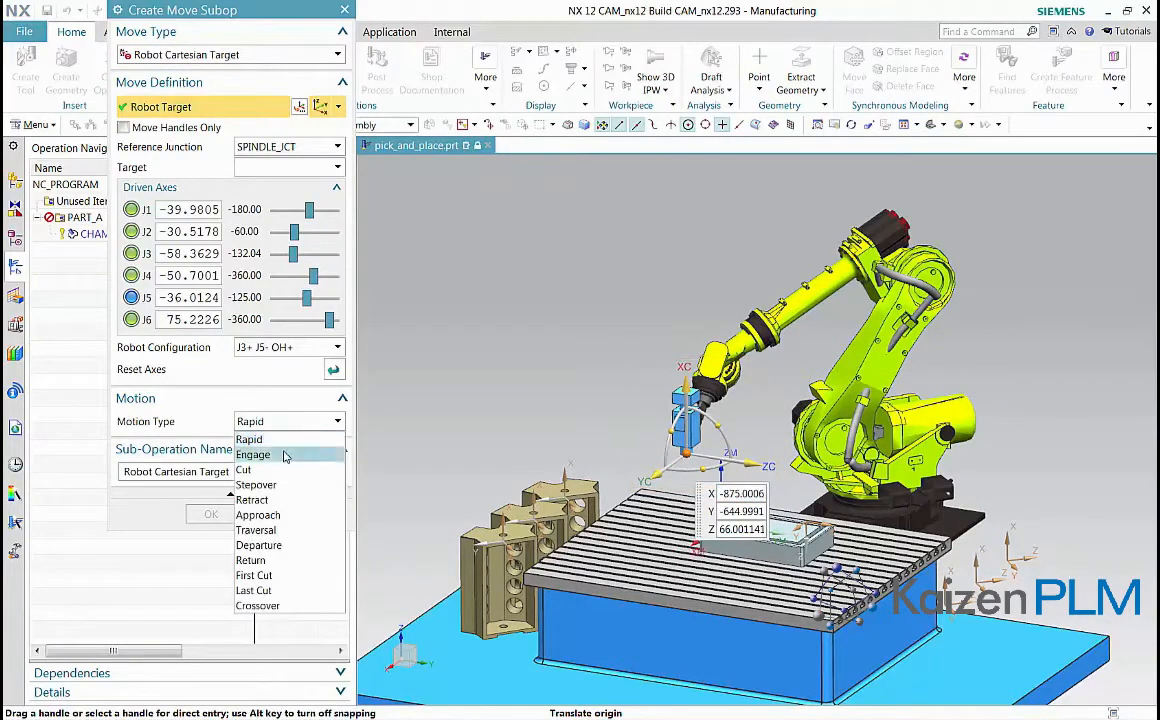
pyautogui.click(253, 455)
pyautogui.tripleClick(279, 472)
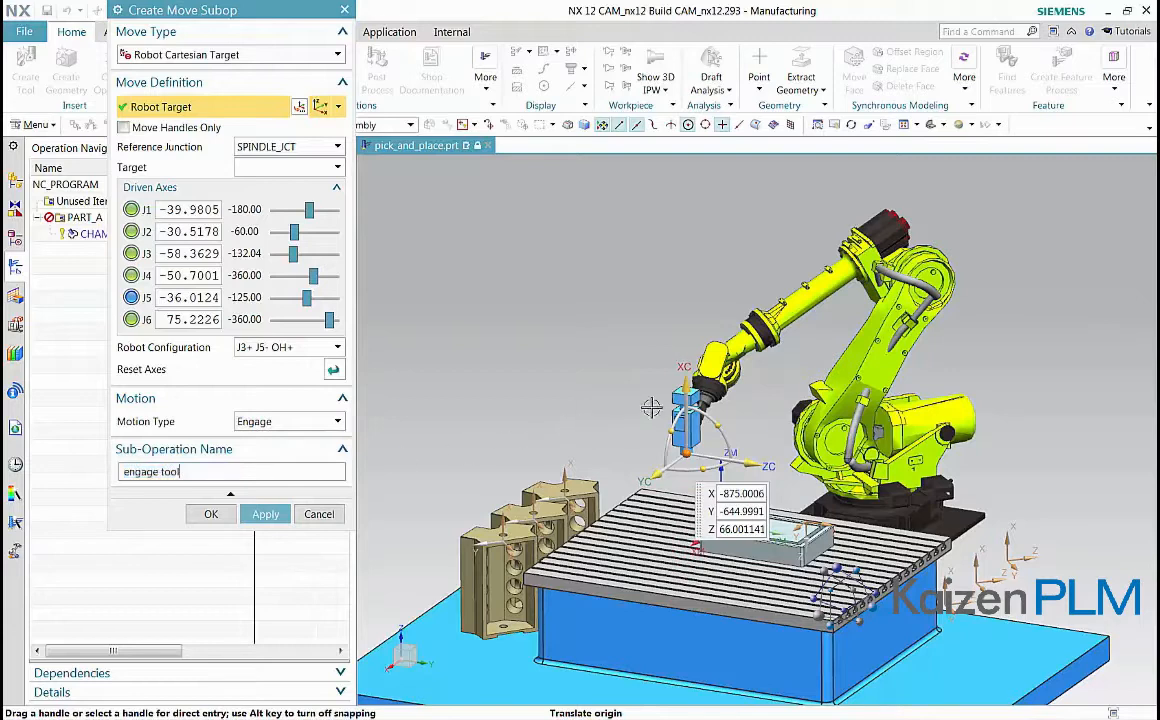
pyautogui.moveTo(684, 385); pyautogui.dragTo(684, 414)
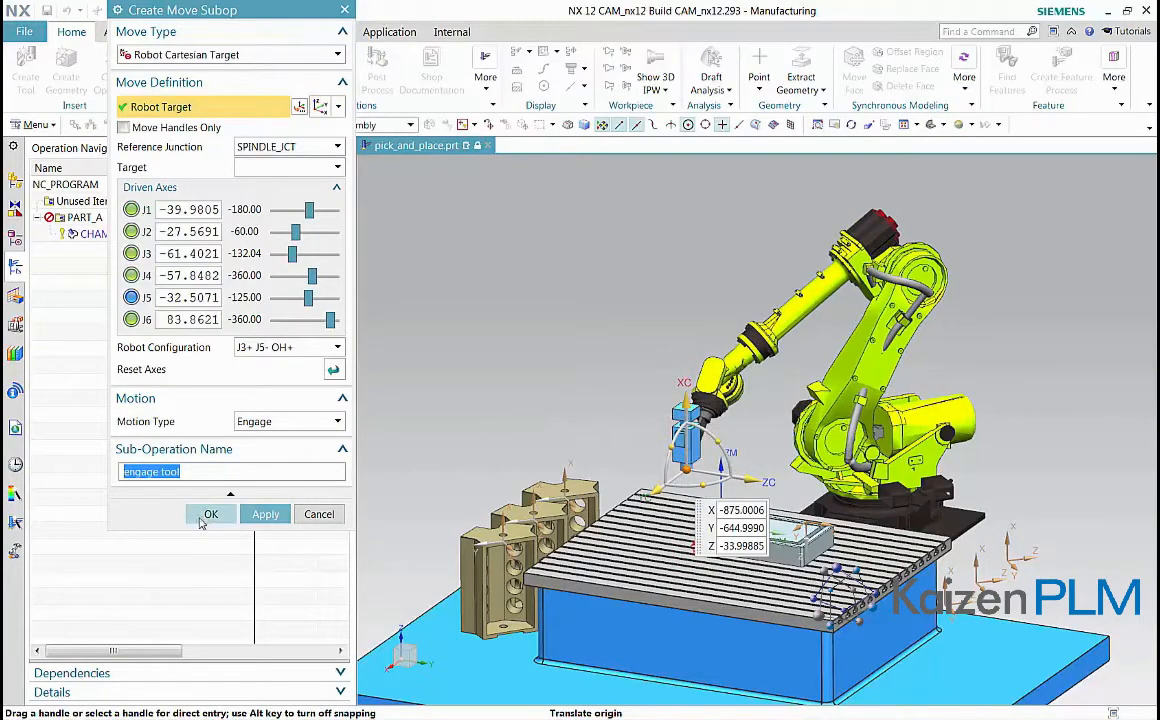
pyautogui.click(210, 515)
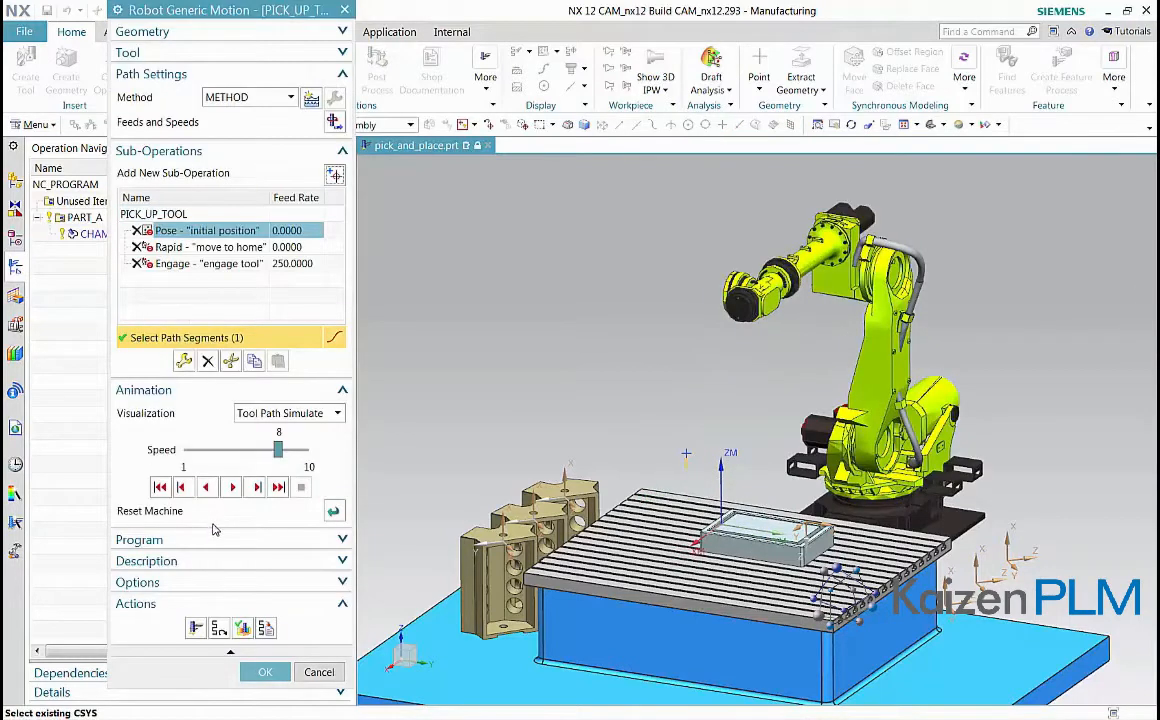
pyautogui.click(197, 628)
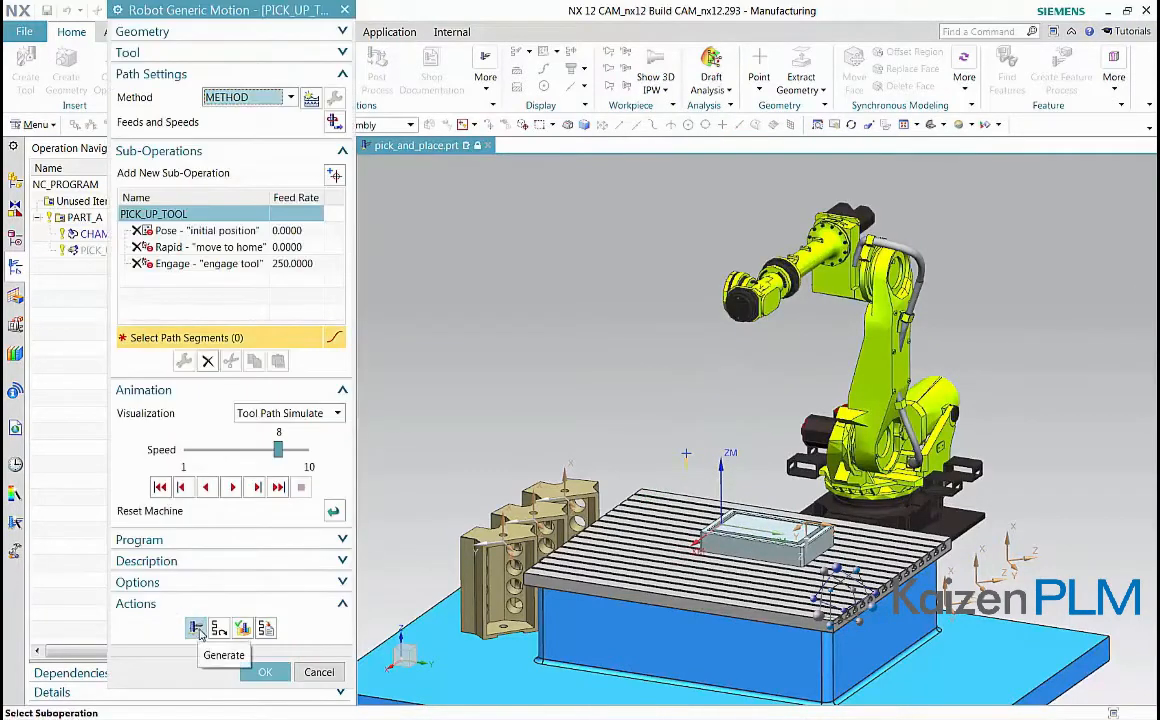
pyautogui.click(262, 671)
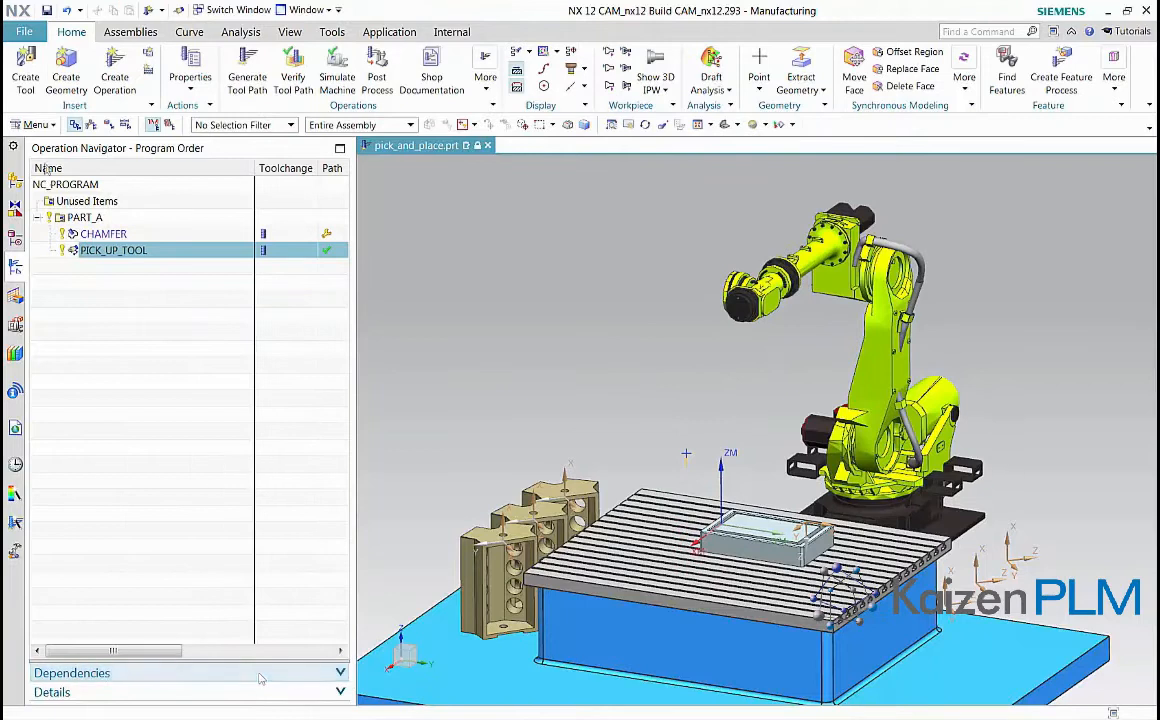
# Create a robot generic motion operation named mount_part in program PART_A, using TAILSTOCK as the tool
pyautogui.click(115, 95)
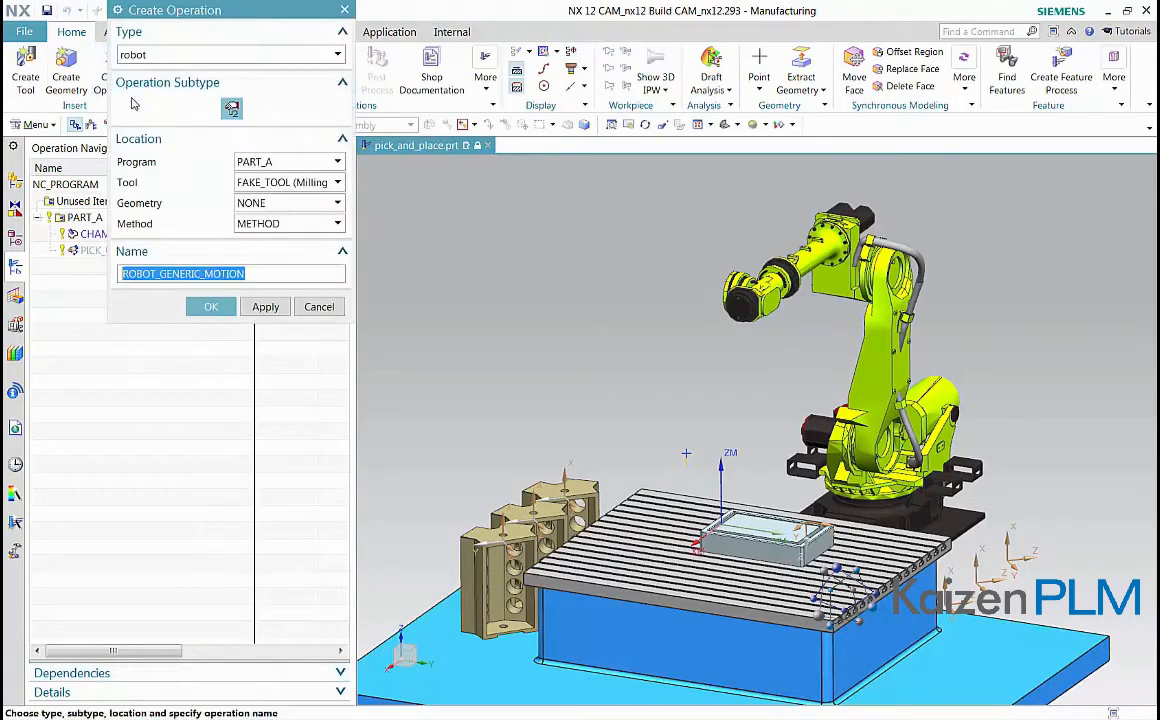
pyautogui.click(243, 186)
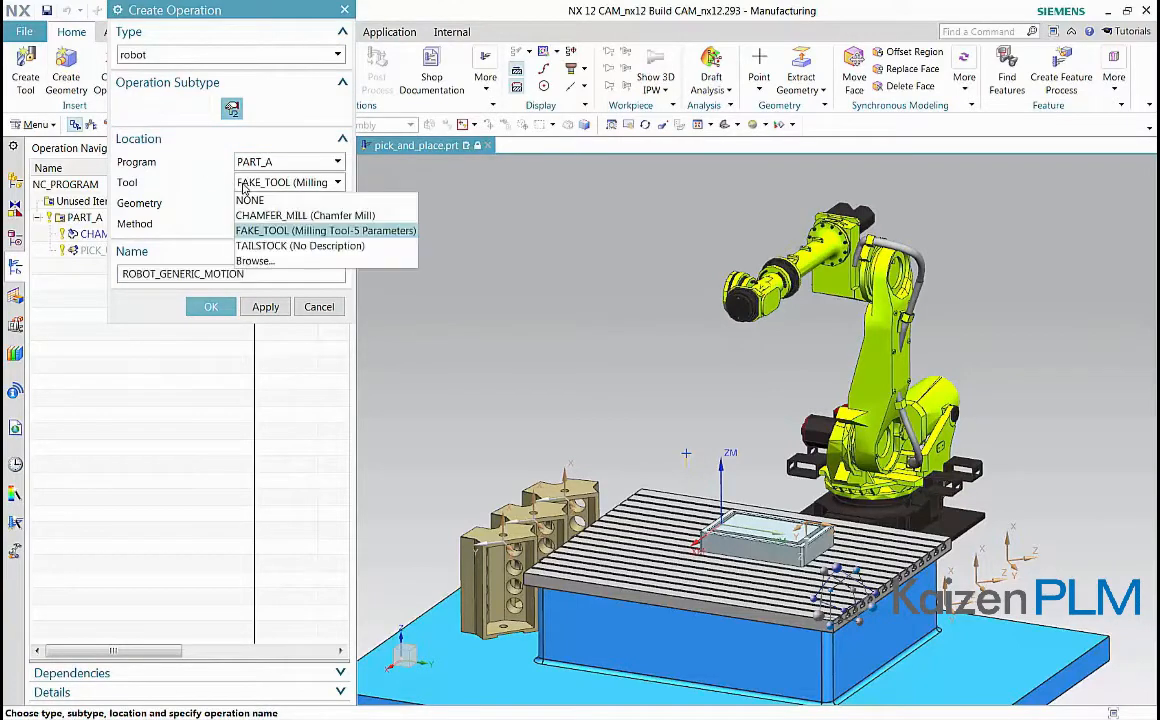
pyautogui.click(243, 246)
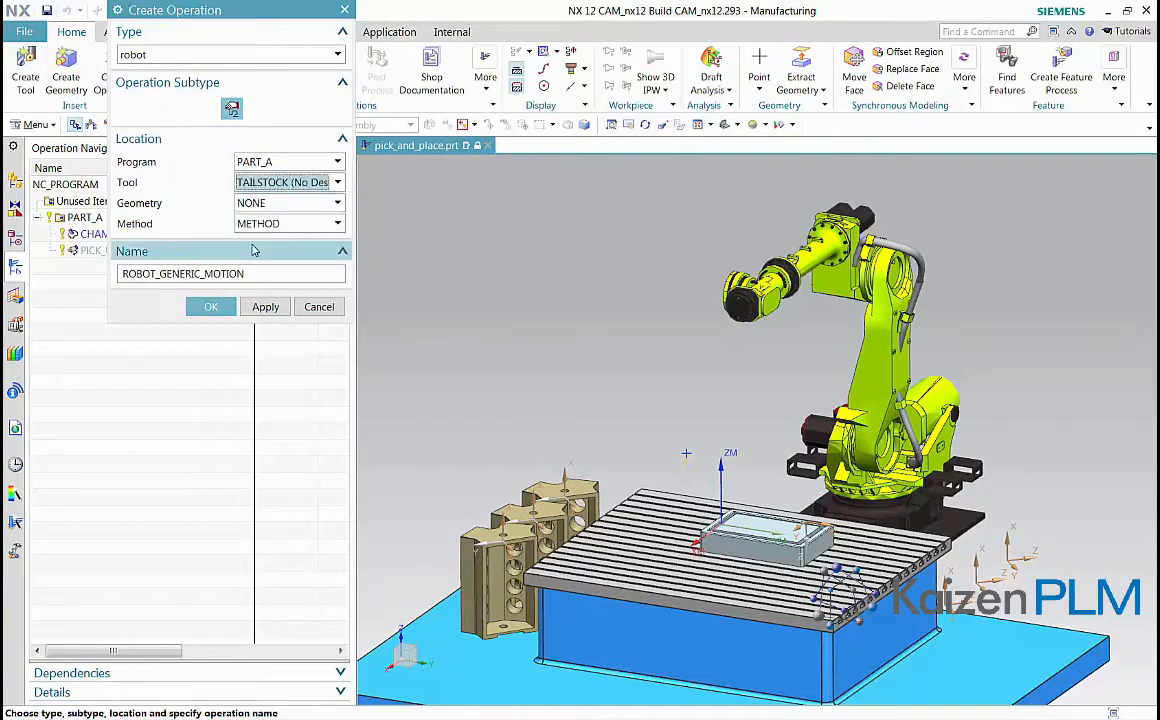
pyautogui.doubleClick(250, 271)
pyautogui.write('mount_part')
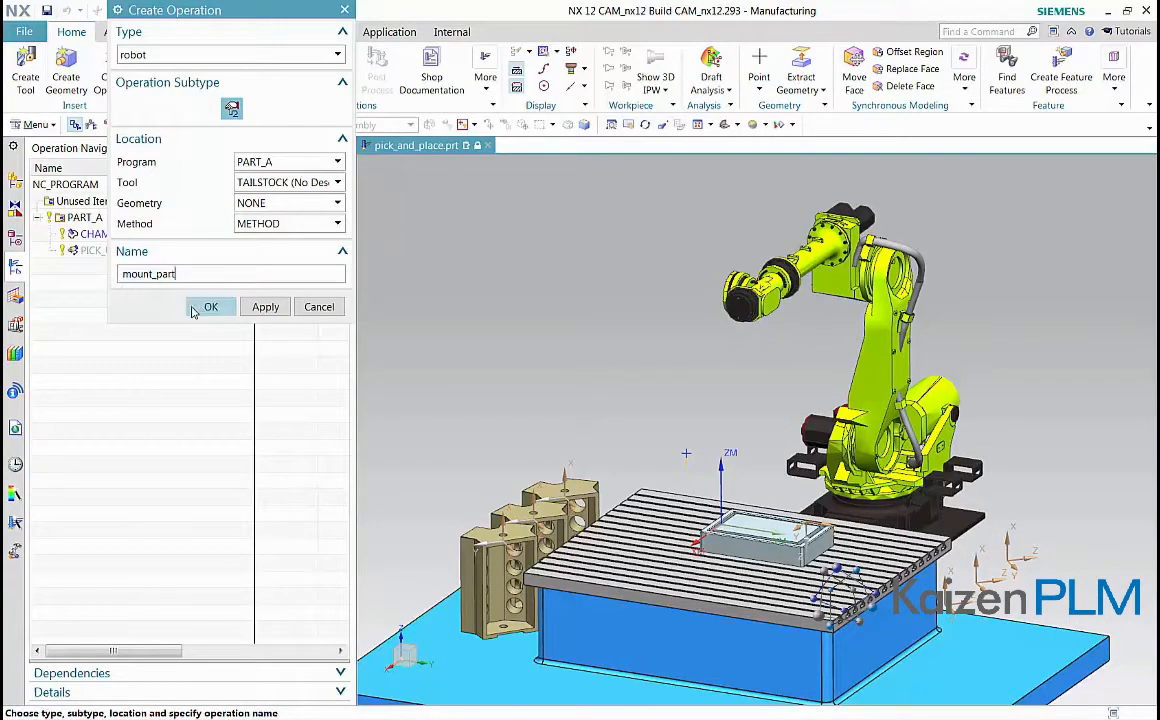
pyautogui.click(205, 307)
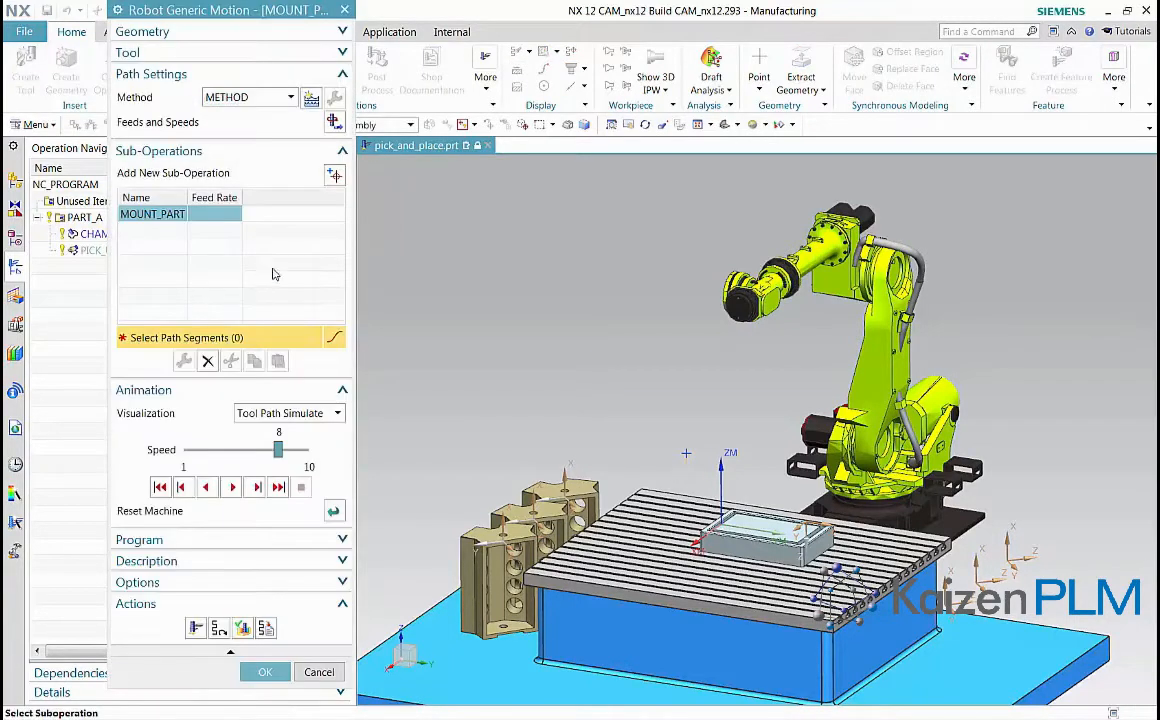
# Define a Robot Cartesian Target sub-operation named "pick up tool" with configuration J3+ J5- OH+ and motion type Retract
pyautogui.click(334, 176)
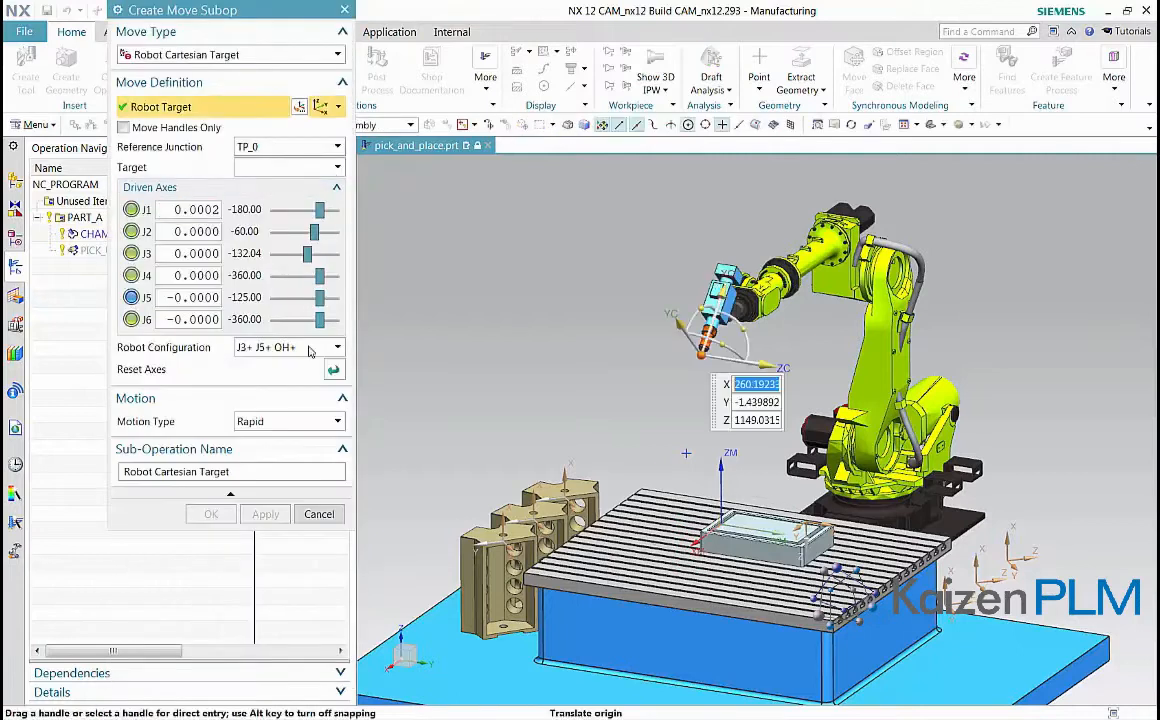
pyautogui.click(310, 350)
pyautogui.click(290, 441)
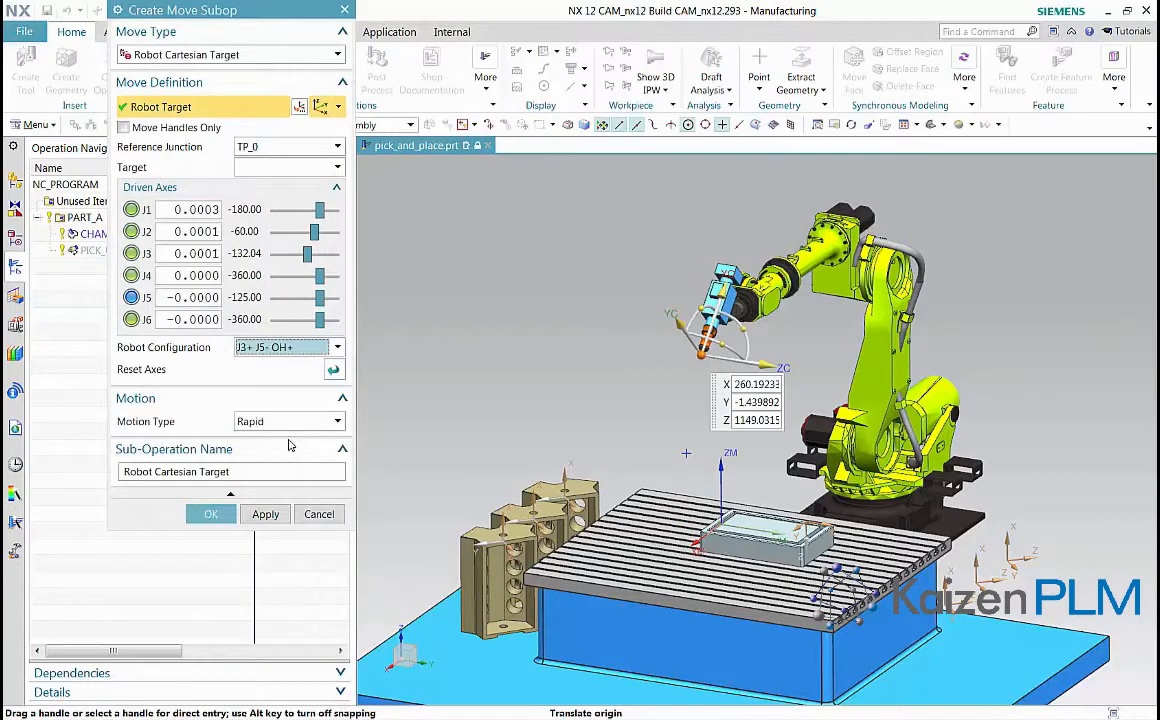
pyautogui.click(297, 425)
pyautogui.click(280, 500)
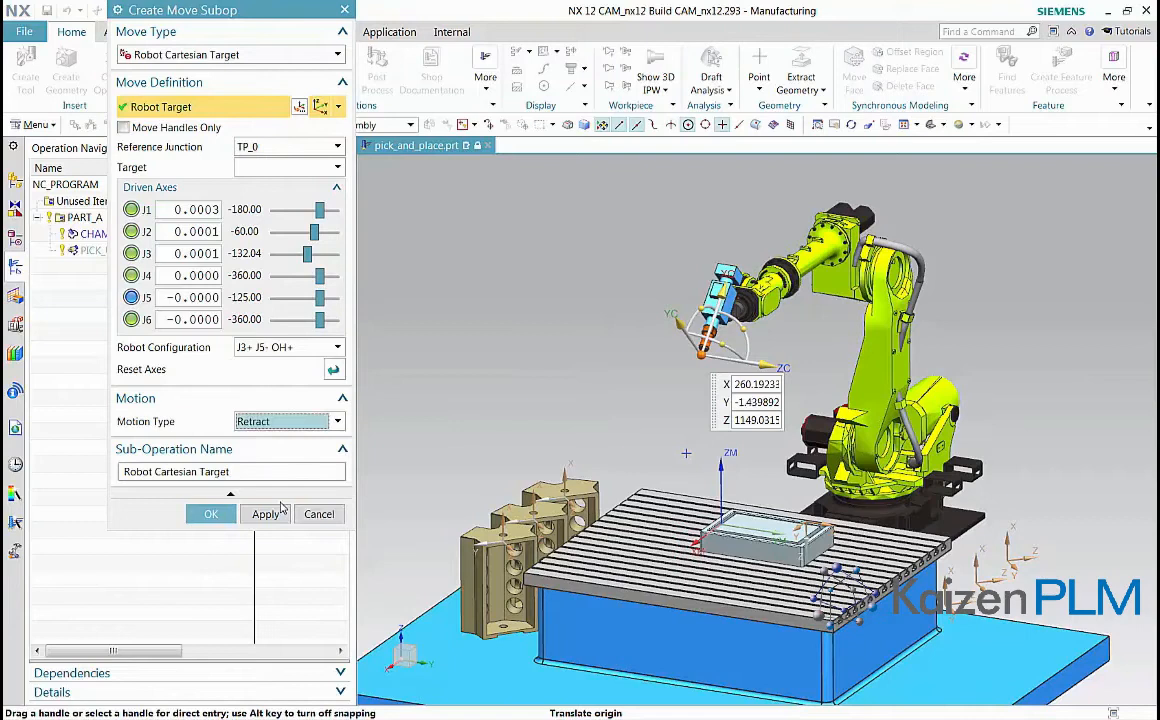
pyautogui.tripleClick(243, 472)
pyautogui.write('pick up tool')
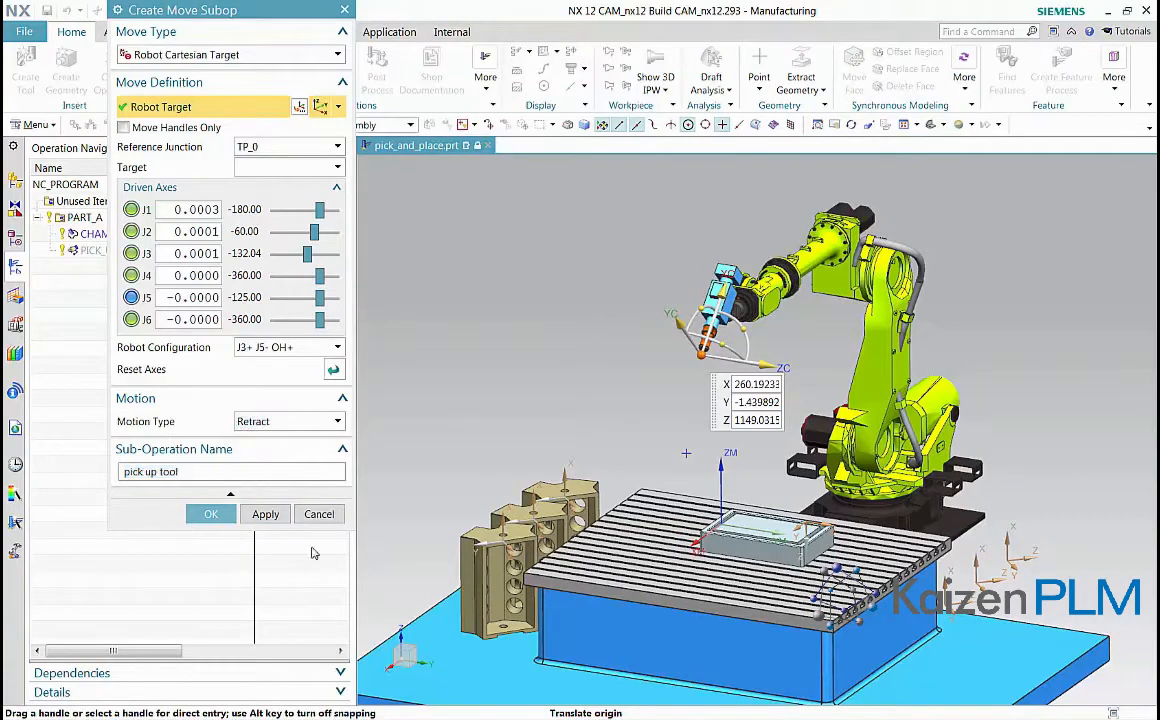
# Position the "pick up tool" target on the existing point, align XC with the floor's normal, raise it to Z 166, and add the move
pyautogui.click(685, 452)
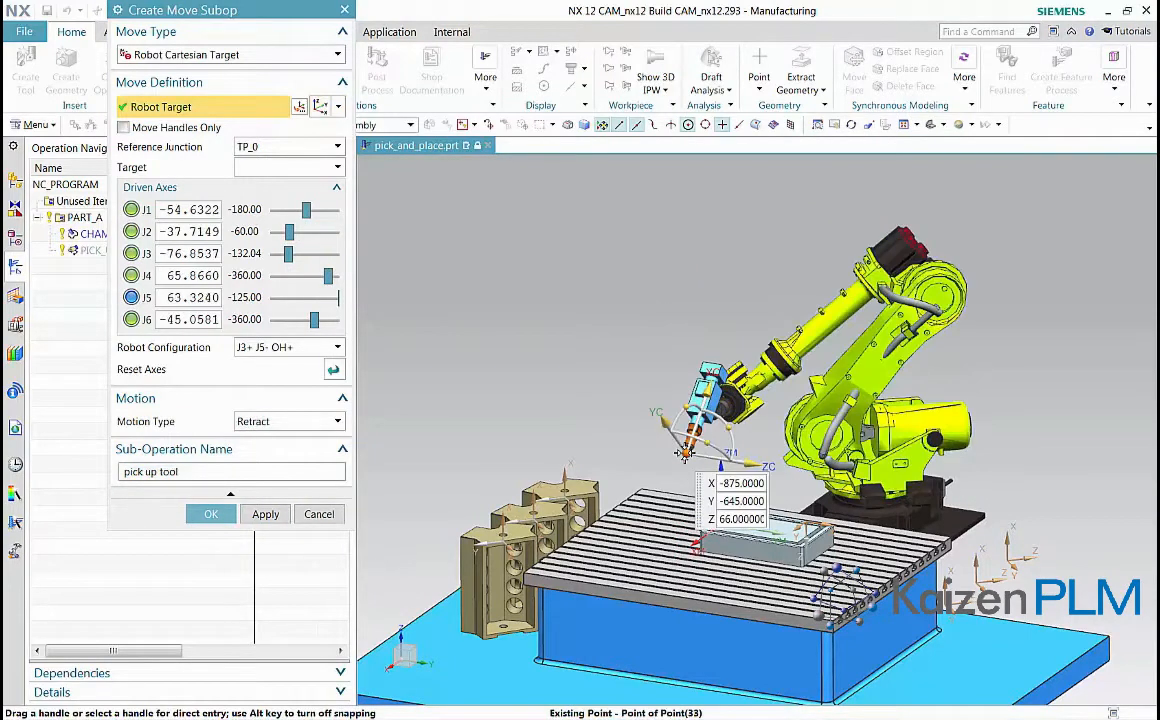
pyautogui.click(681, 421)
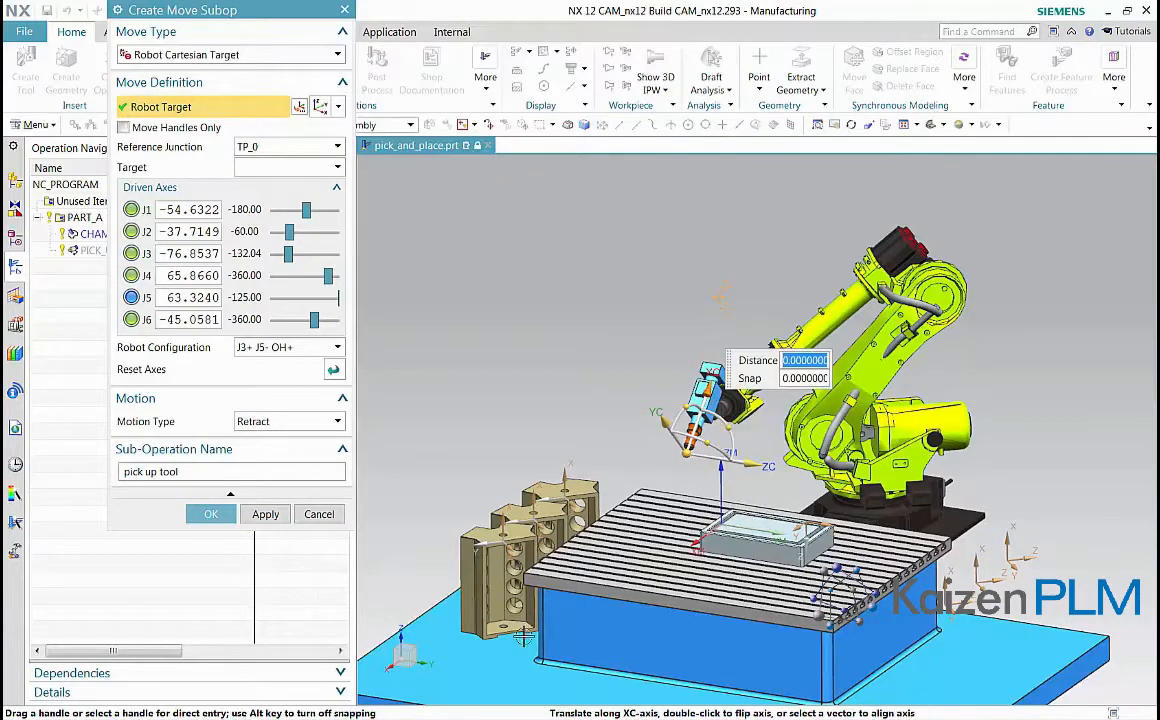
pyautogui.click(505, 665)
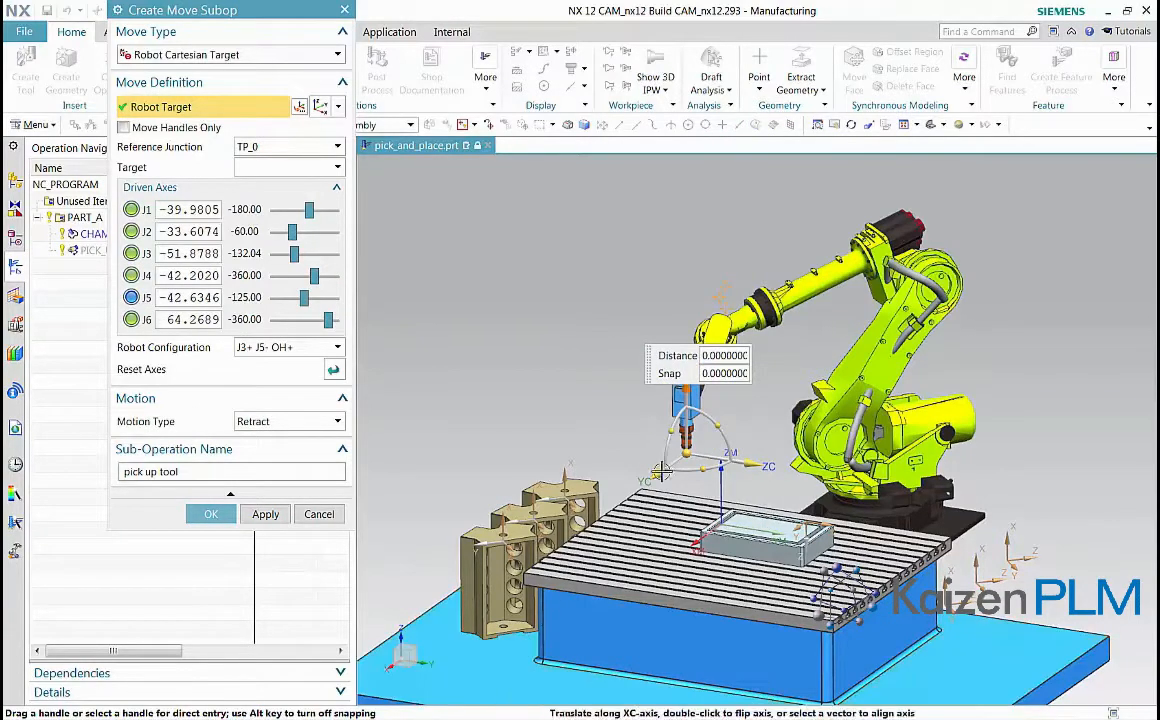
pyautogui.moveTo(686, 391); pyautogui.dragTo(686, 375)
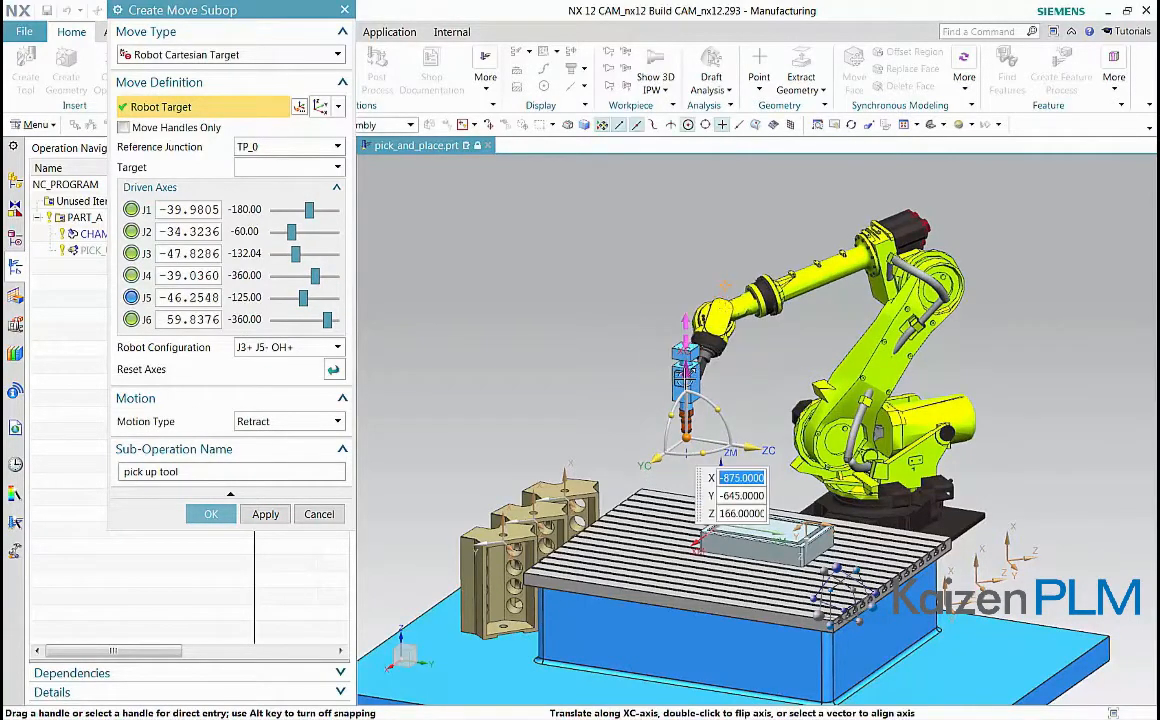
pyautogui.click(266, 514)
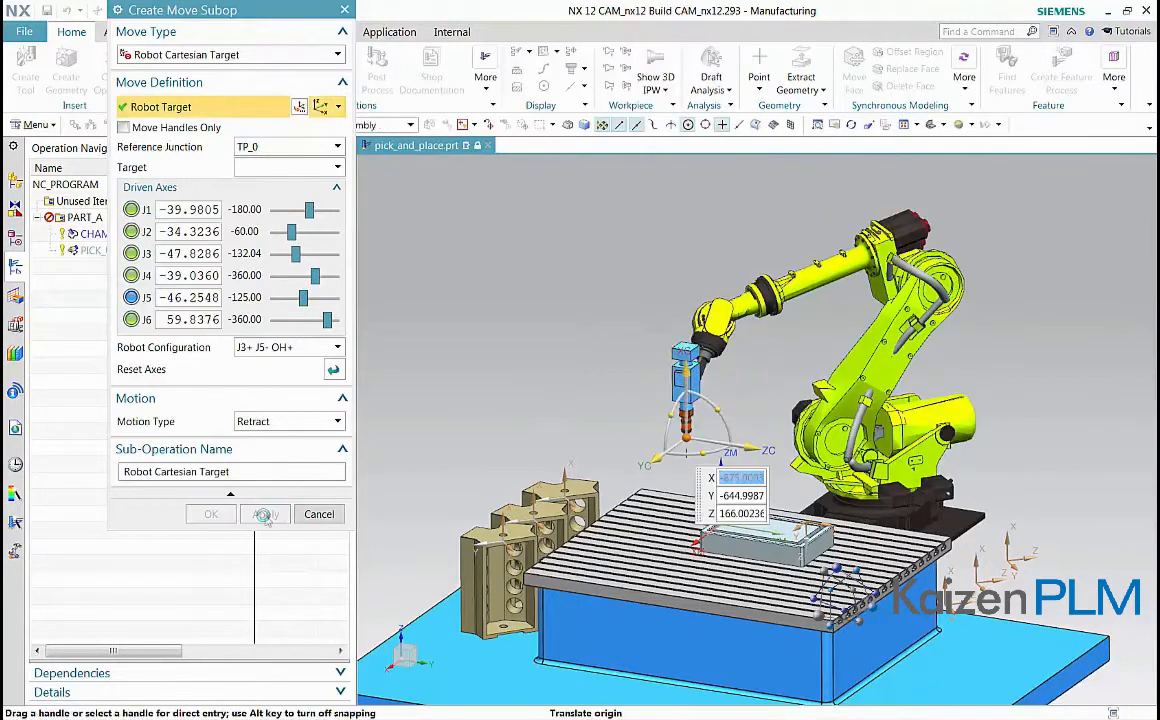
# Add a Rapid move named "move to part" targeting PART_A_PICK, with the target raised to Z -65.15
pyautogui.click(293, 421)
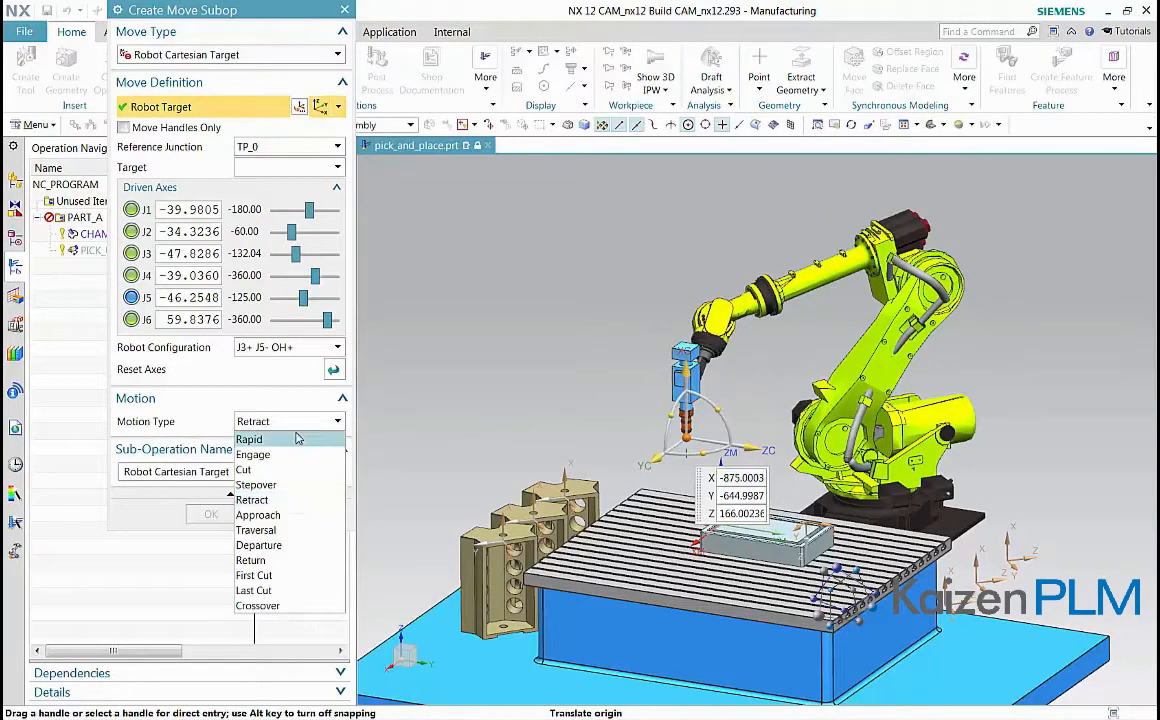
pyautogui.click(251, 439)
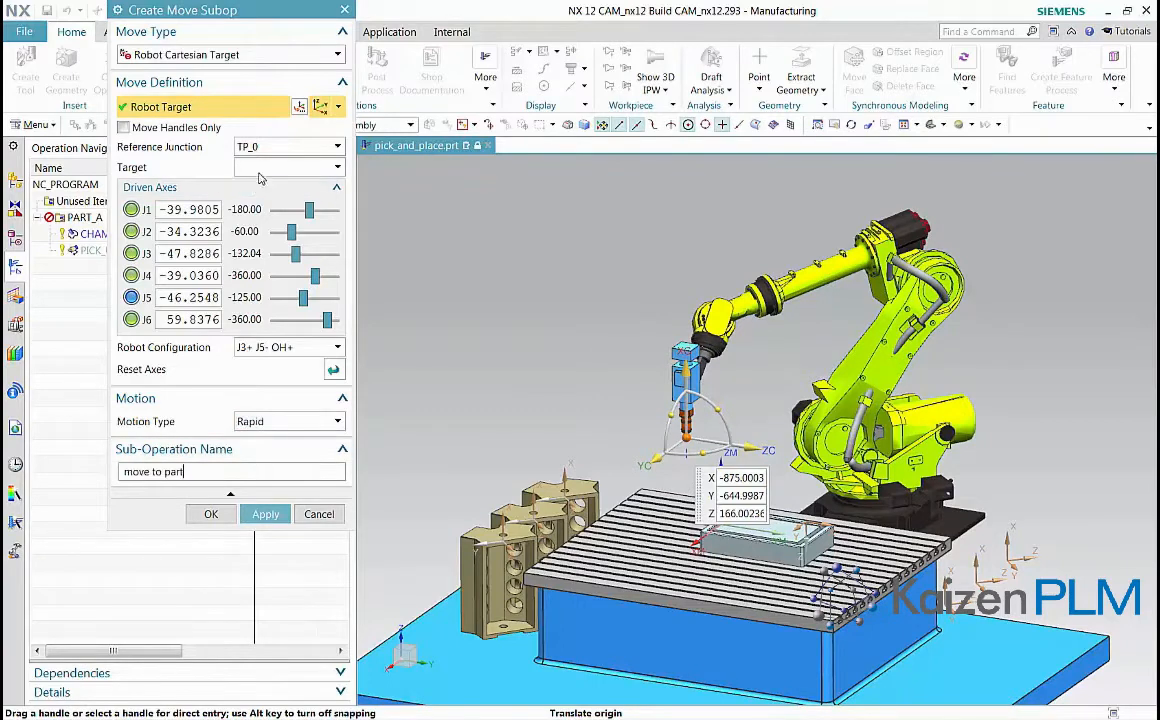
pyautogui.click(289, 167)
pyautogui.click(258, 207)
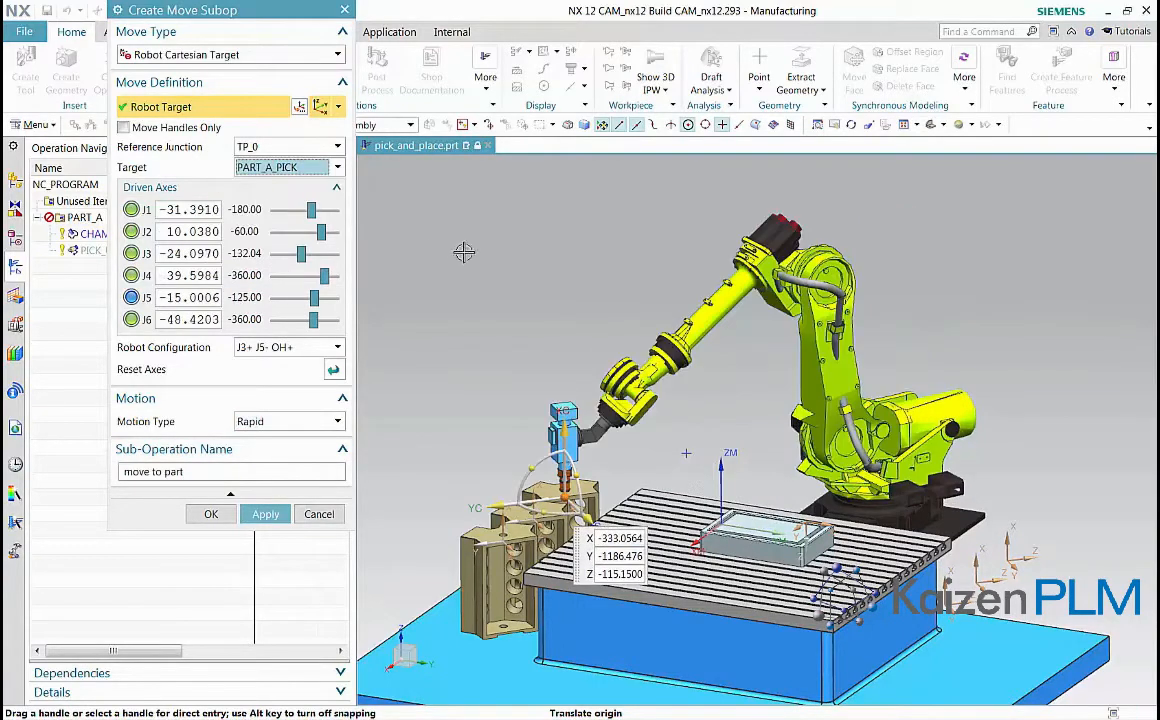
pyautogui.moveTo(567, 428); pyautogui.dragTo(567, 419)
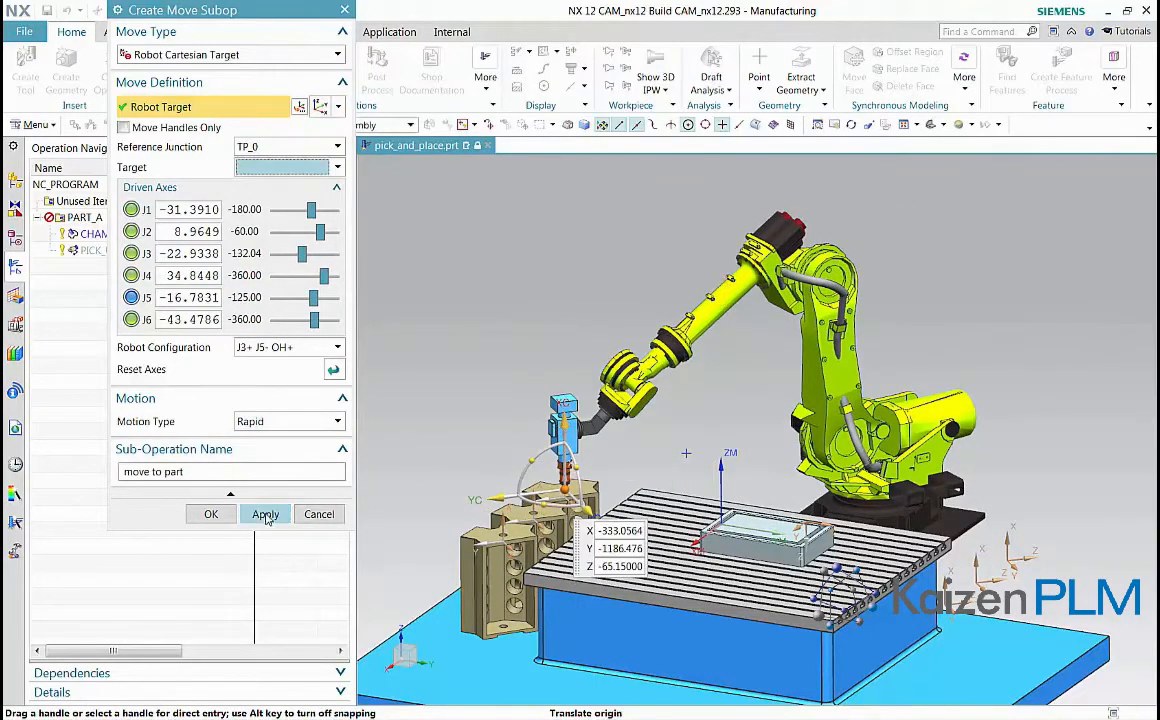
pyautogui.click(265, 514)
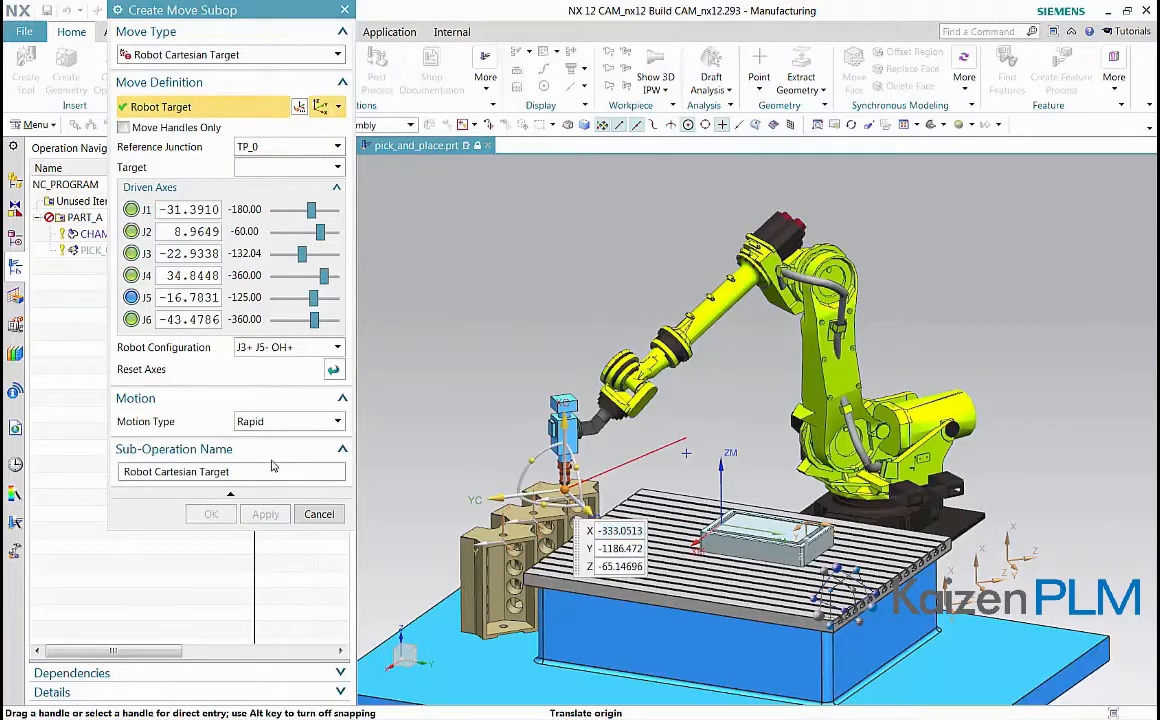
# Add an Engage move named "engage to part" targeting PART_A_PICK
pyautogui.click(280, 421)
pyautogui.click(255, 453)
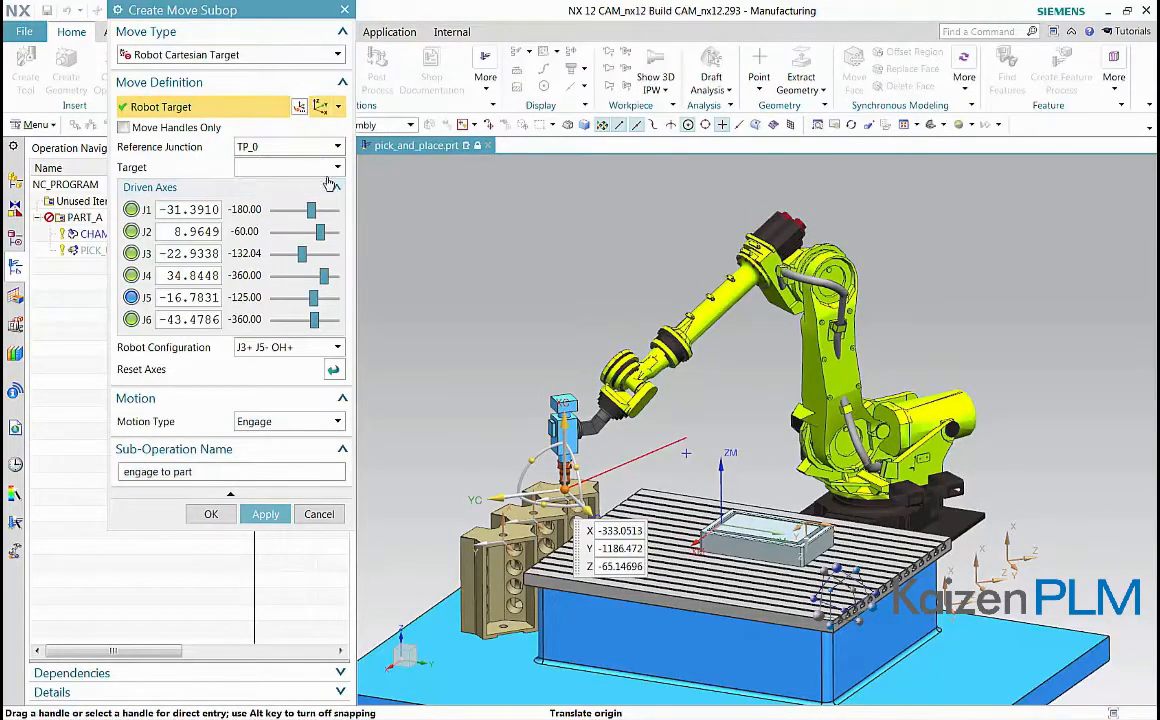
pyautogui.click(336, 168)
pyautogui.click(276, 185)
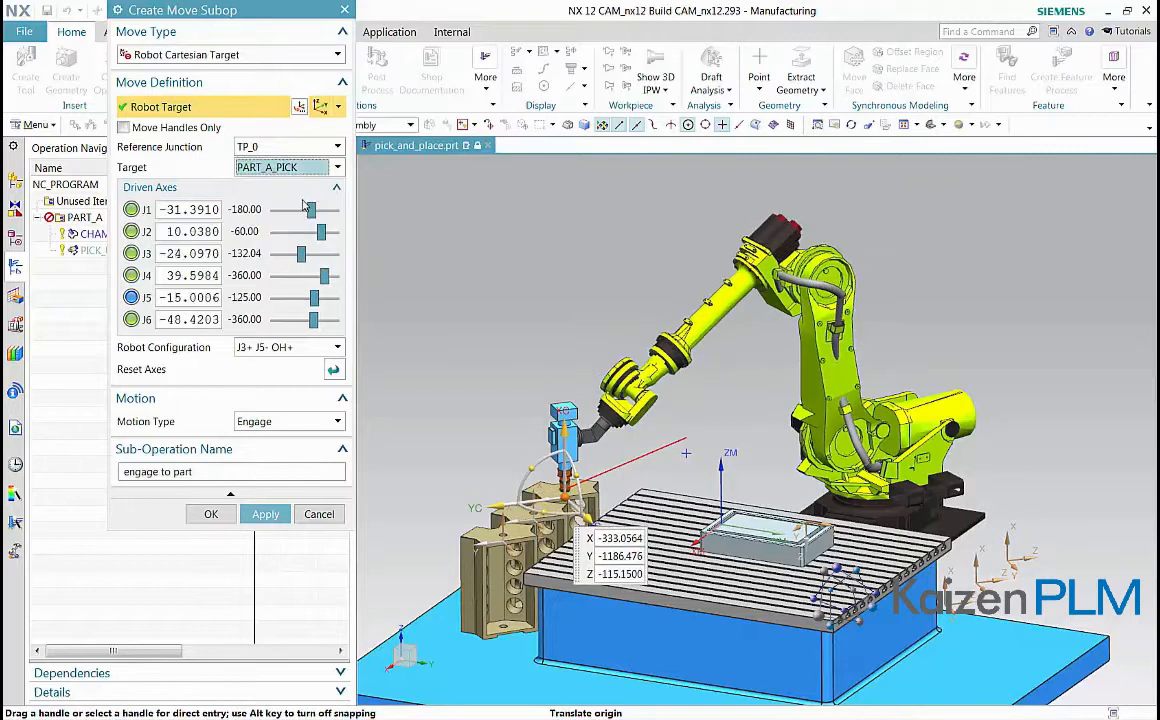
pyautogui.click(264, 524)
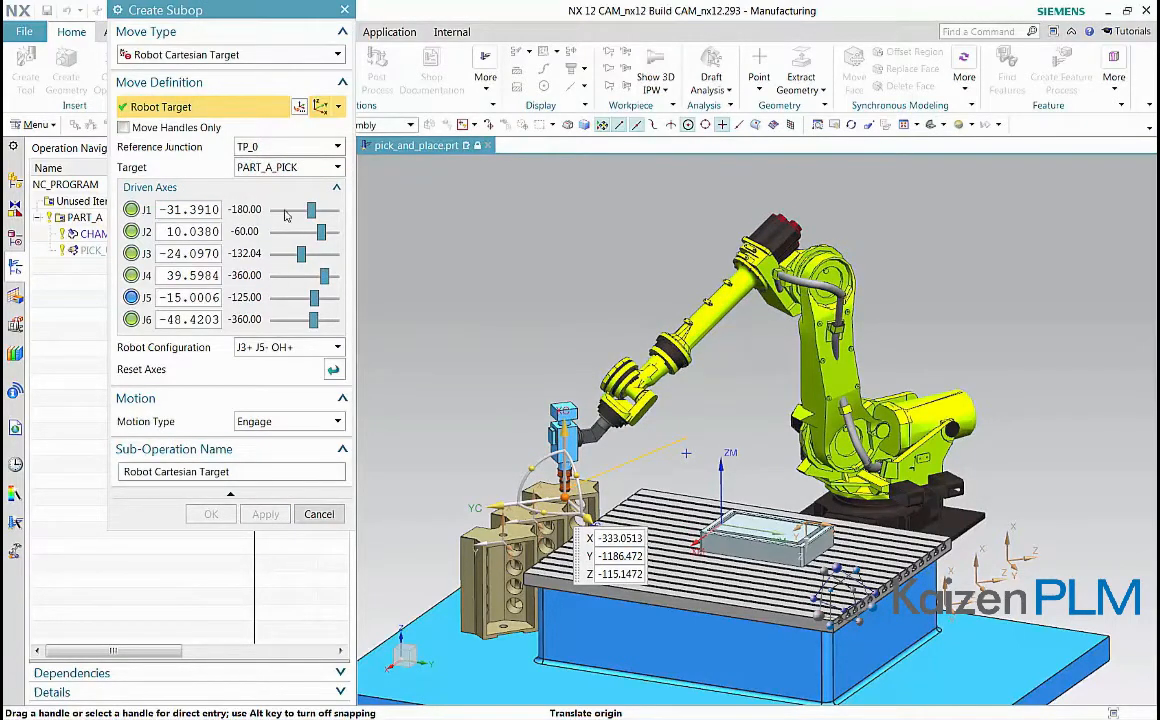
# Add a Robot Mount sub-operation named "mount part" that mounts component PART_A
pyautogui.click(270, 55)
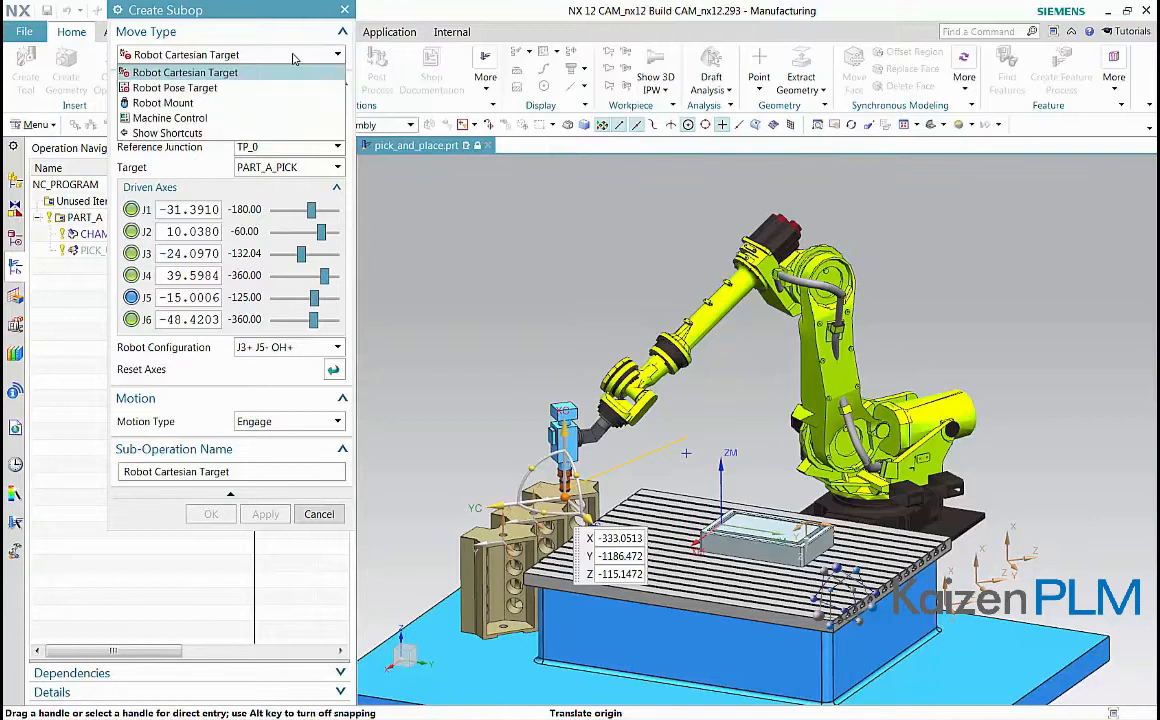
pyautogui.click(245, 102)
pyautogui.click(254, 125)
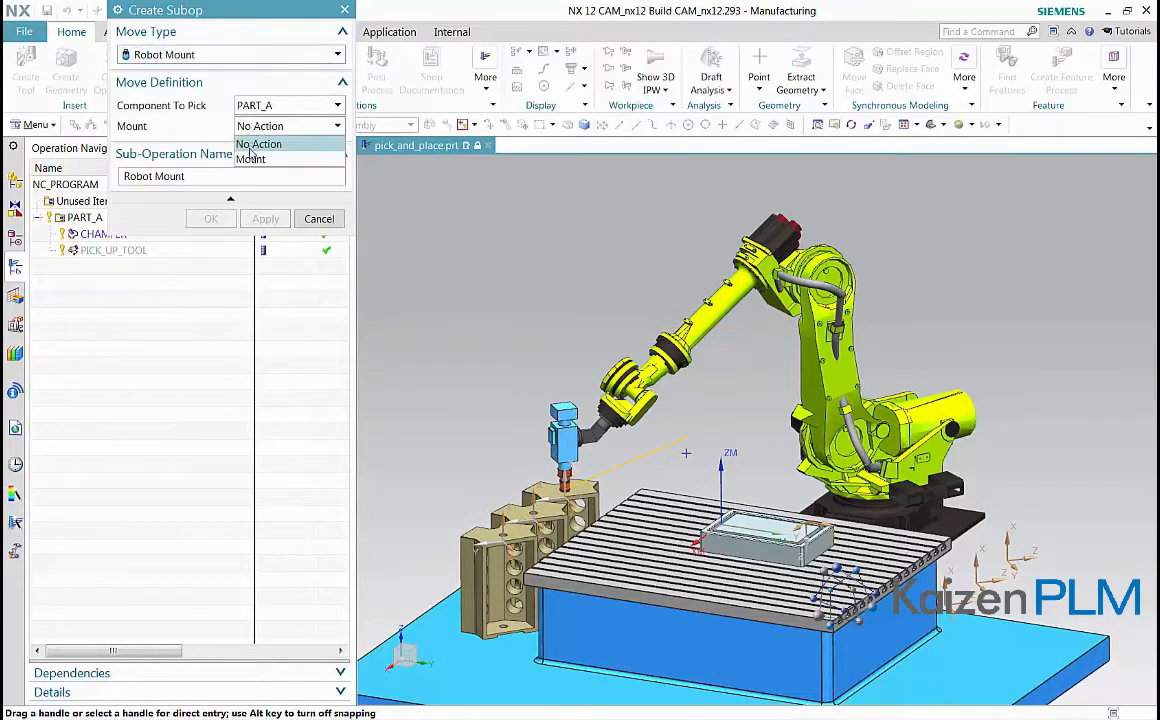
pyautogui.click(250, 159)
pyautogui.doubleClick(163, 177)
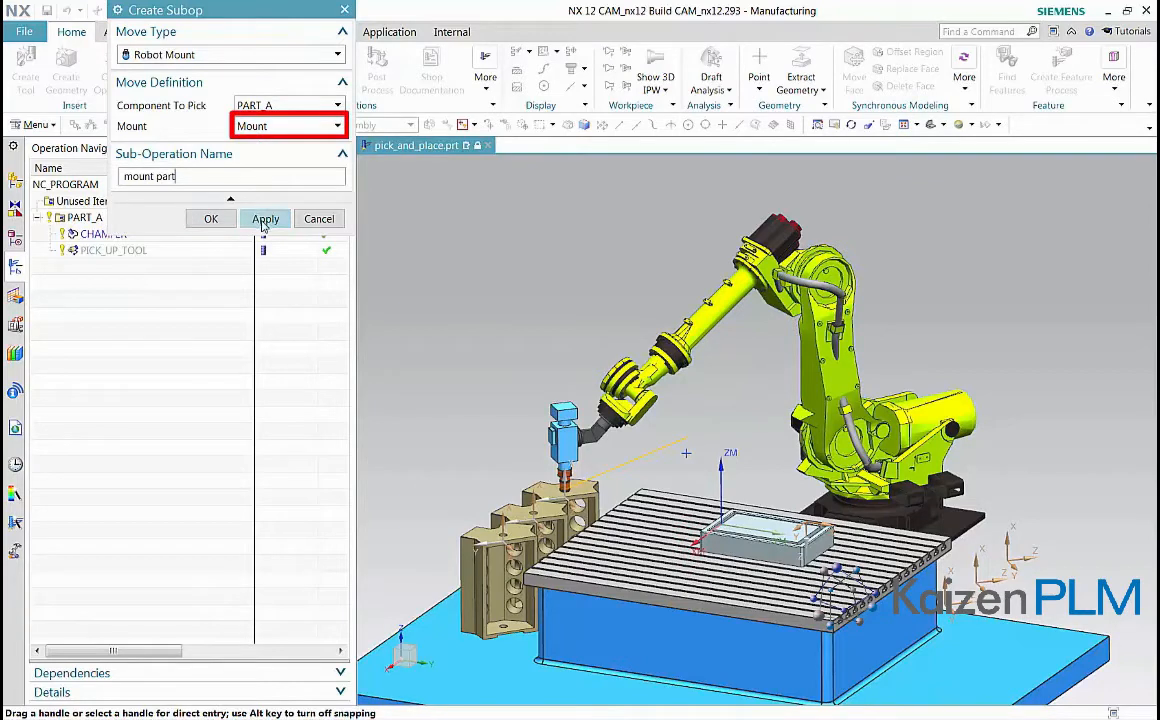
pyautogui.click(264, 219)
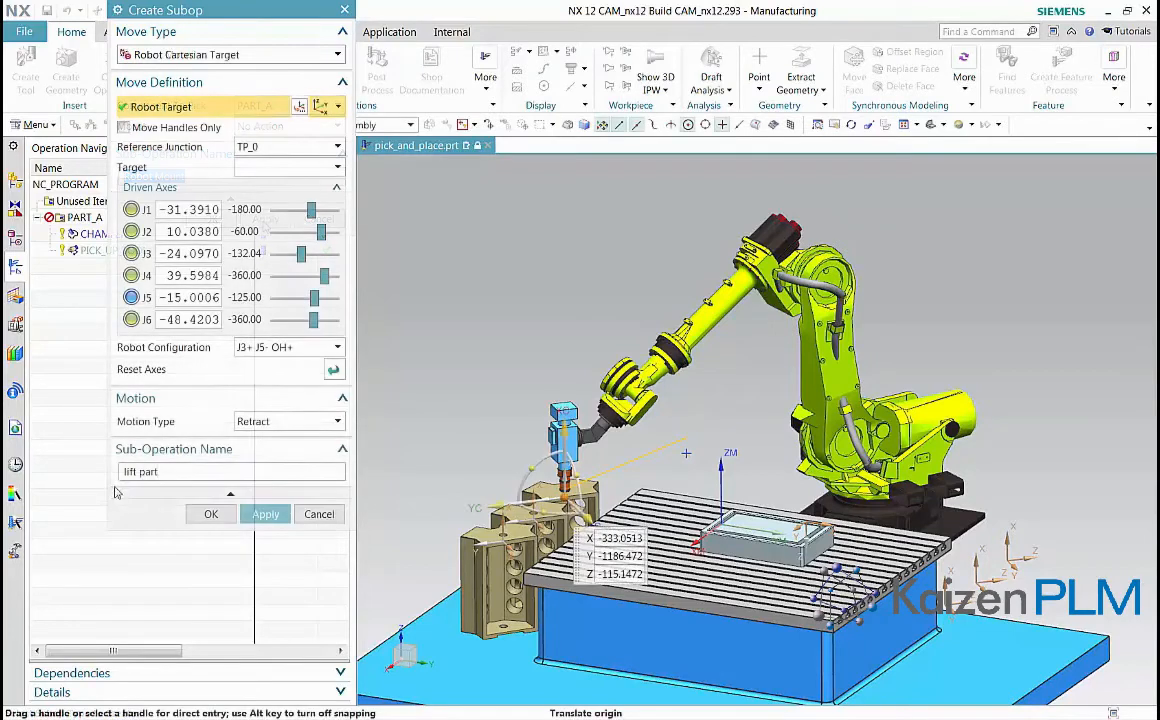
# Raise the "lift part" Retract target to about Z 185, and rotate the target for the "rotate part" move
pyautogui.moveTo(503, 448); pyautogui.dragTo(565, 440)
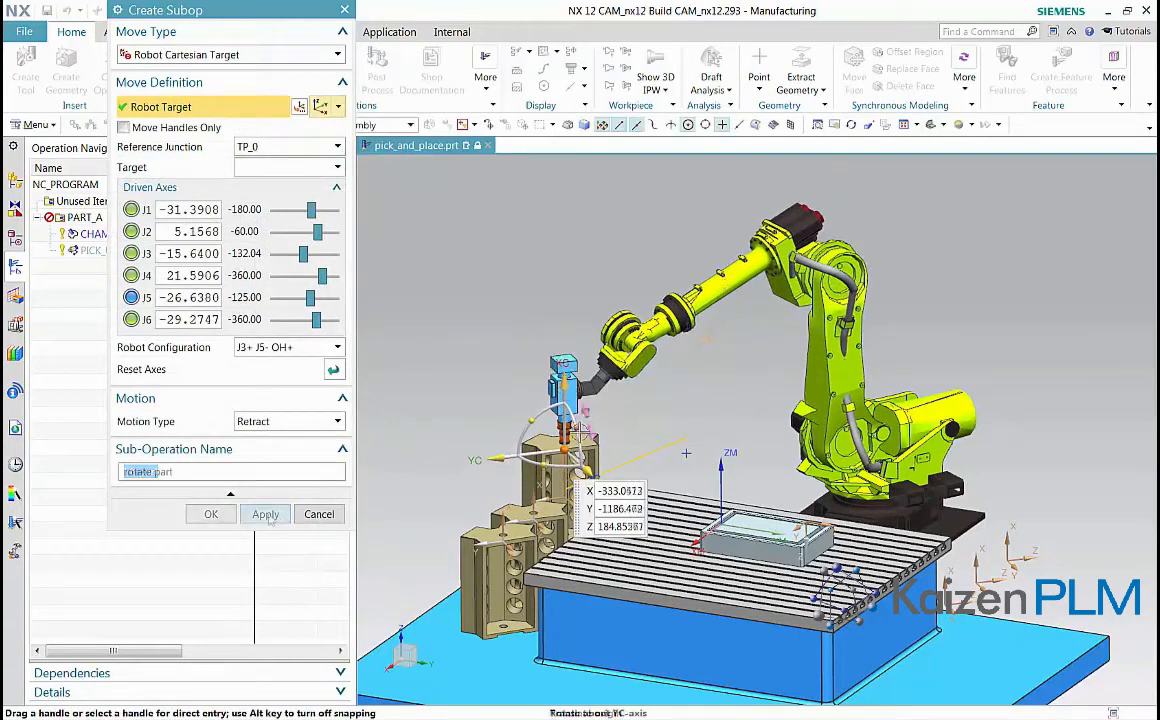
pyautogui.moveTo(560, 440); pyautogui.dragTo(620, 490)
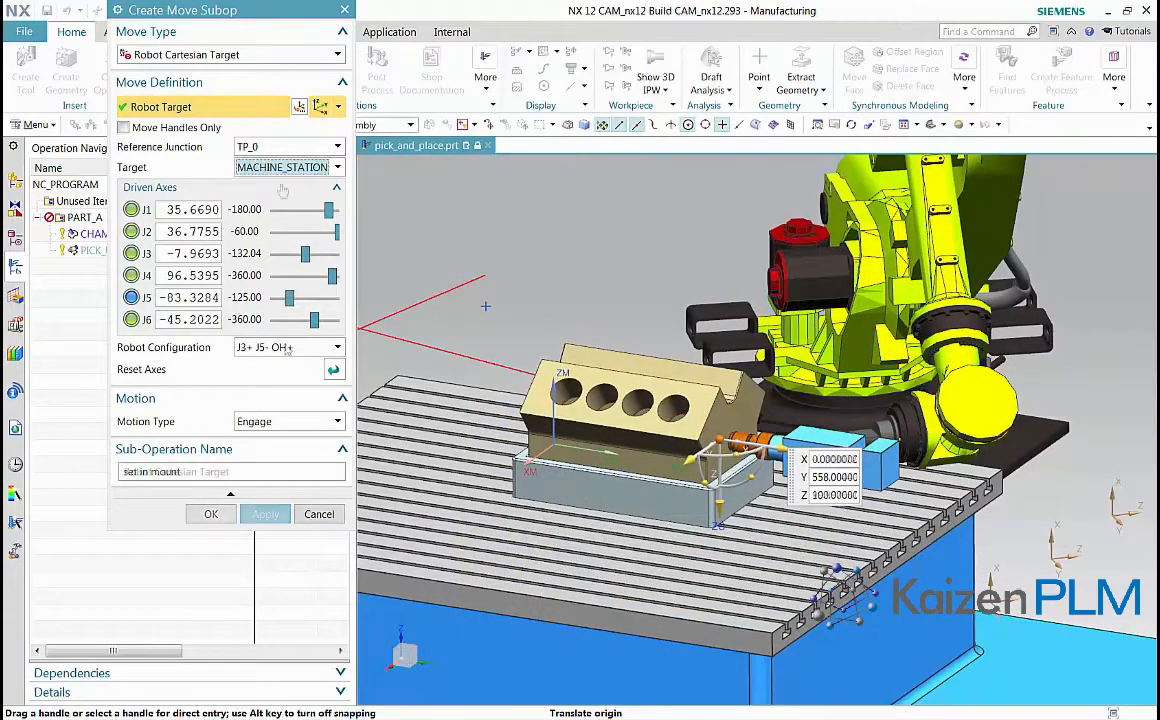
# Add a Robot Mount sub-operation that unmounts PART_A at the machine station
pyautogui.click(279, 56)
pyautogui.click(260, 104)
pyautogui.click(267, 126)
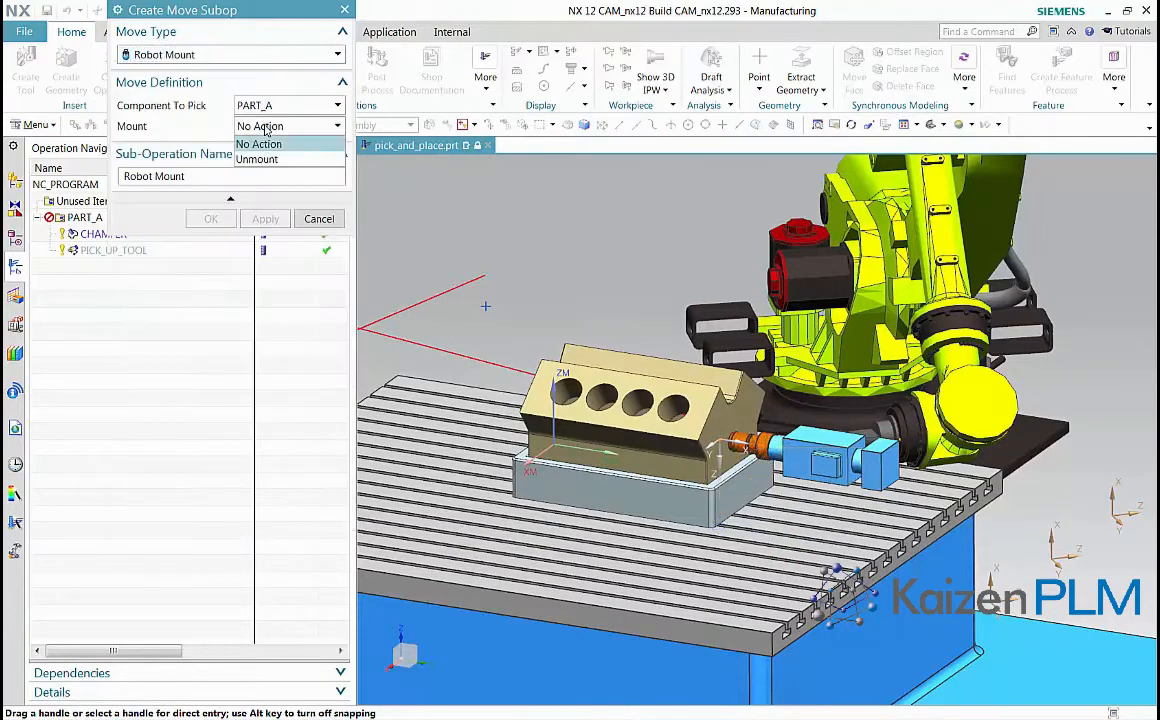
pyautogui.click(258, 157)
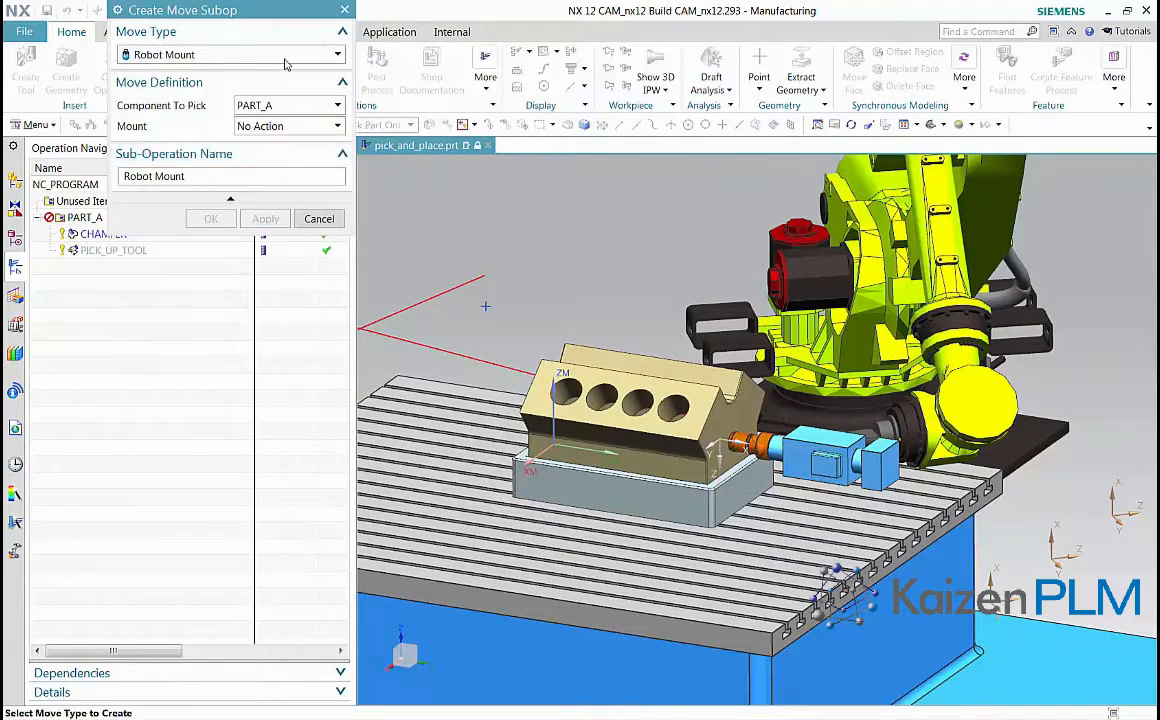
# Add a Retract Cartesian move named "retract from mounted part" with the target pulled out to about Y 658
pyautogui.click(284, 62)
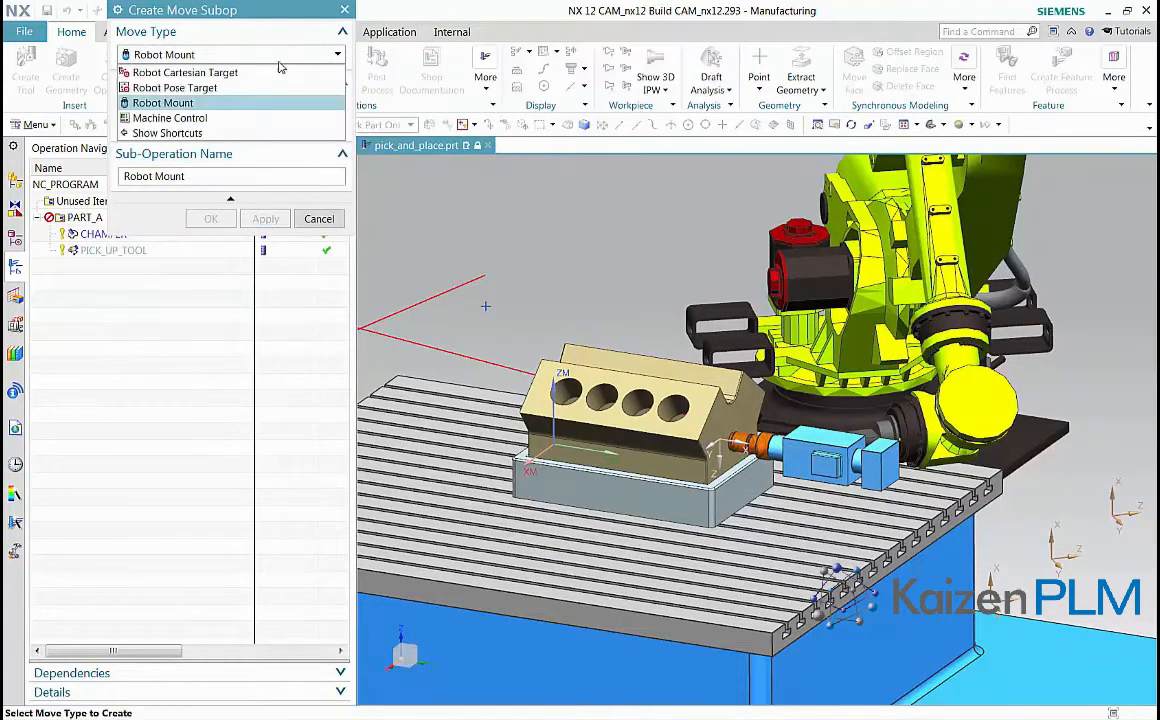
pyautogui.click(276, 70)
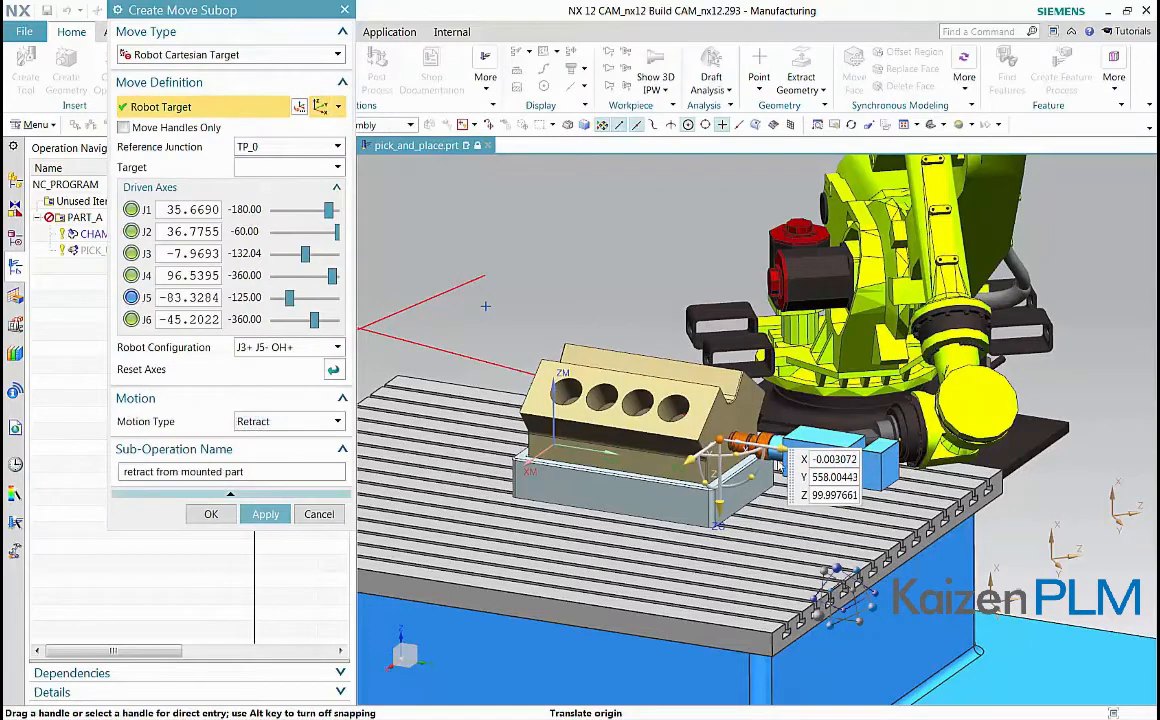
pyautogui.moveTo(718, 452); pyautogui.dragTo(768, 474)
pyautogui.click(265, 514)
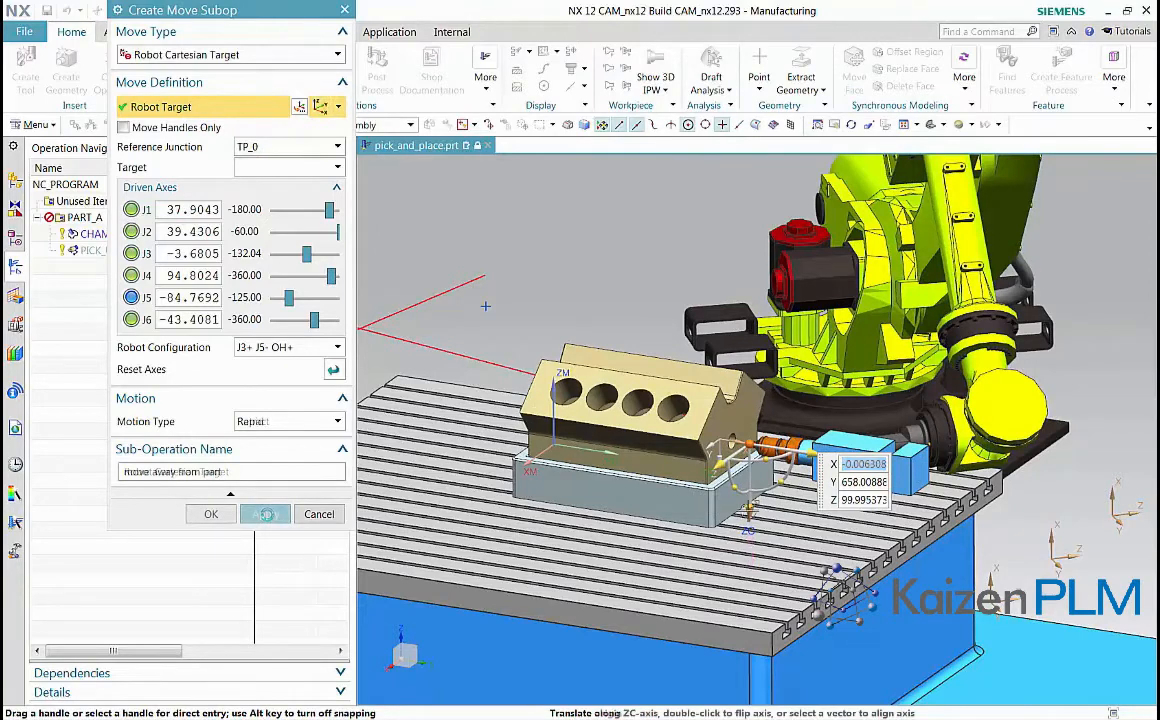
# Raise the "move away from part" target above the block, and add an Engage move named "return tool" with its target lowered
pyautogui.moveTo(748, 508); pyautogui.dragTo(748, 318)
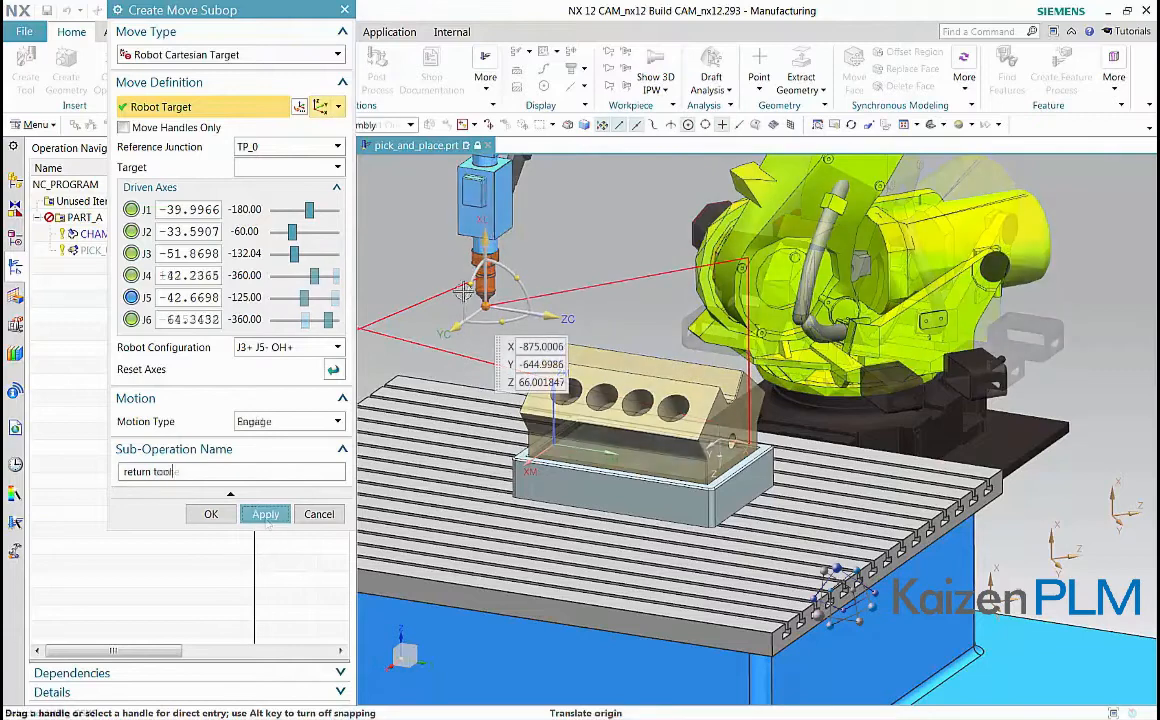
pyautogui.moveTo(485, 250); pyautogui.dragTo(485, 260)
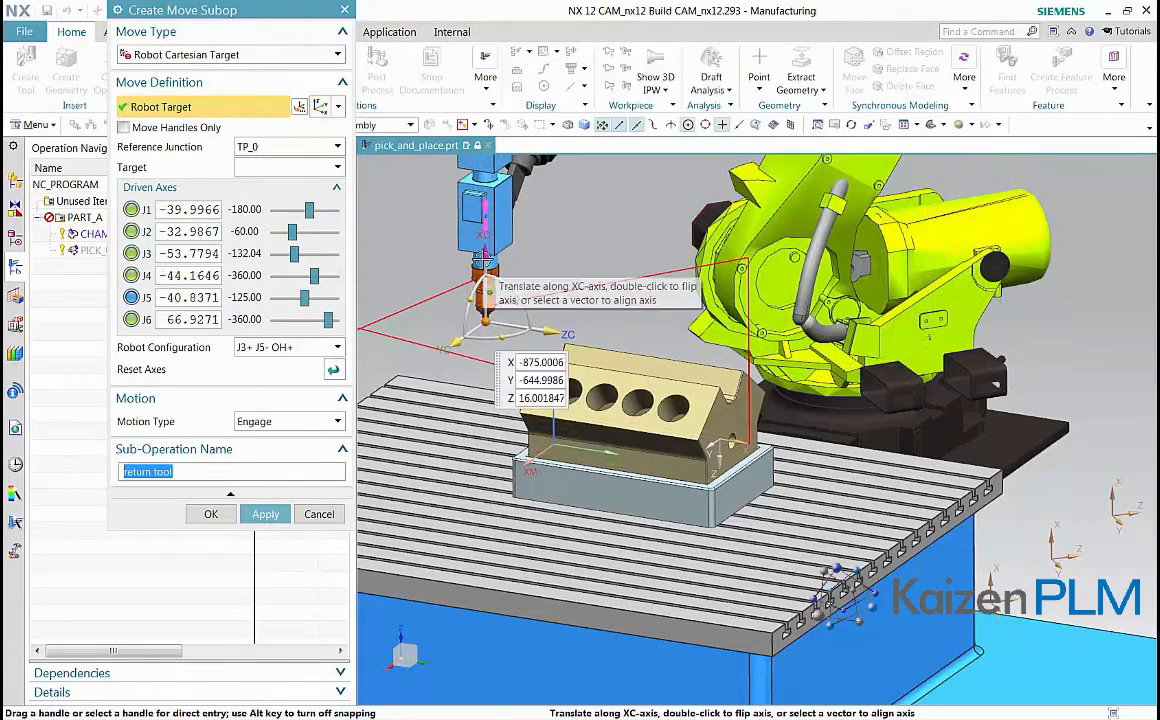
pyautogui.click(205, 517)
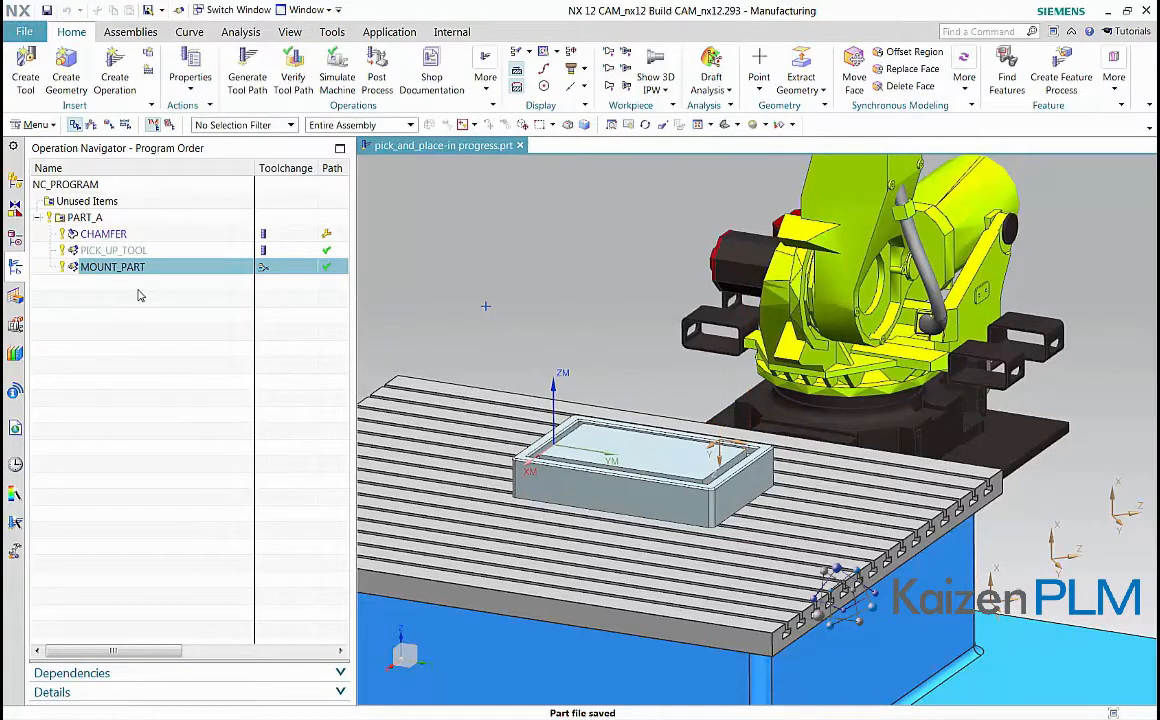
# Move CHAMFER after MOUNT_PART, and create the robot operation PLACE_FINISHED_PART in program PART_A using the TAILSTOCK tool
pyautogui.click(106, 235)
pyautogui.moveTo(104, 232); pyautogui.dragTo(110, 283)
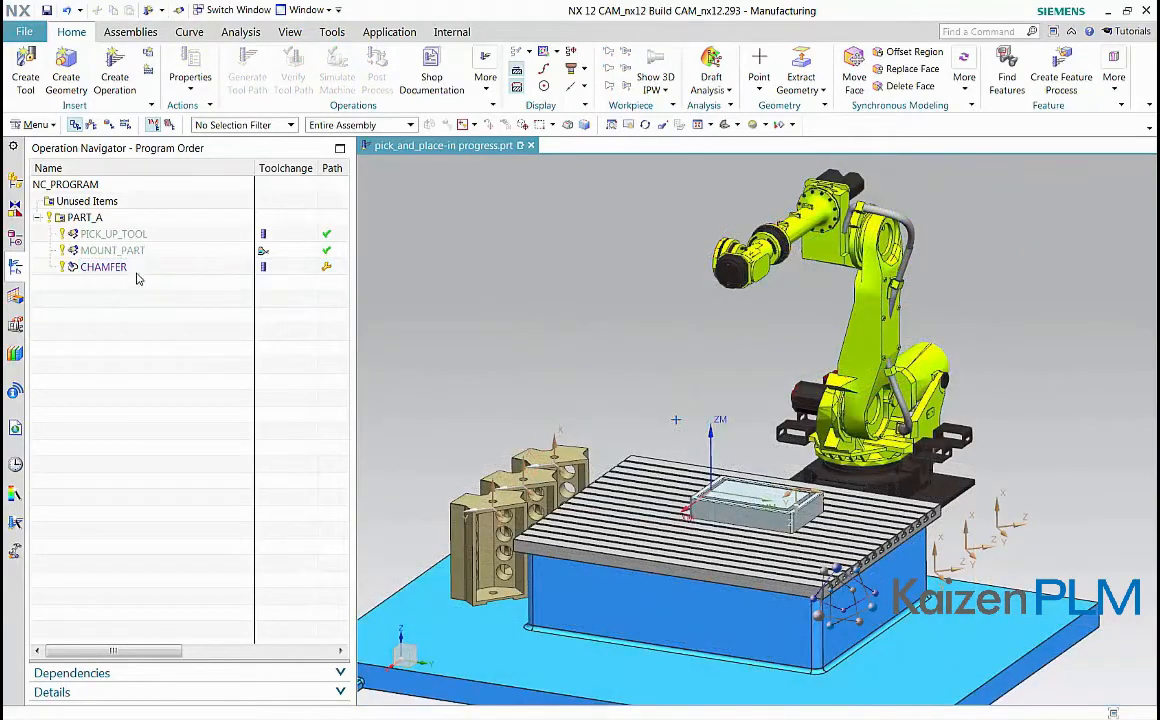
pyautogui.click(114, 70)
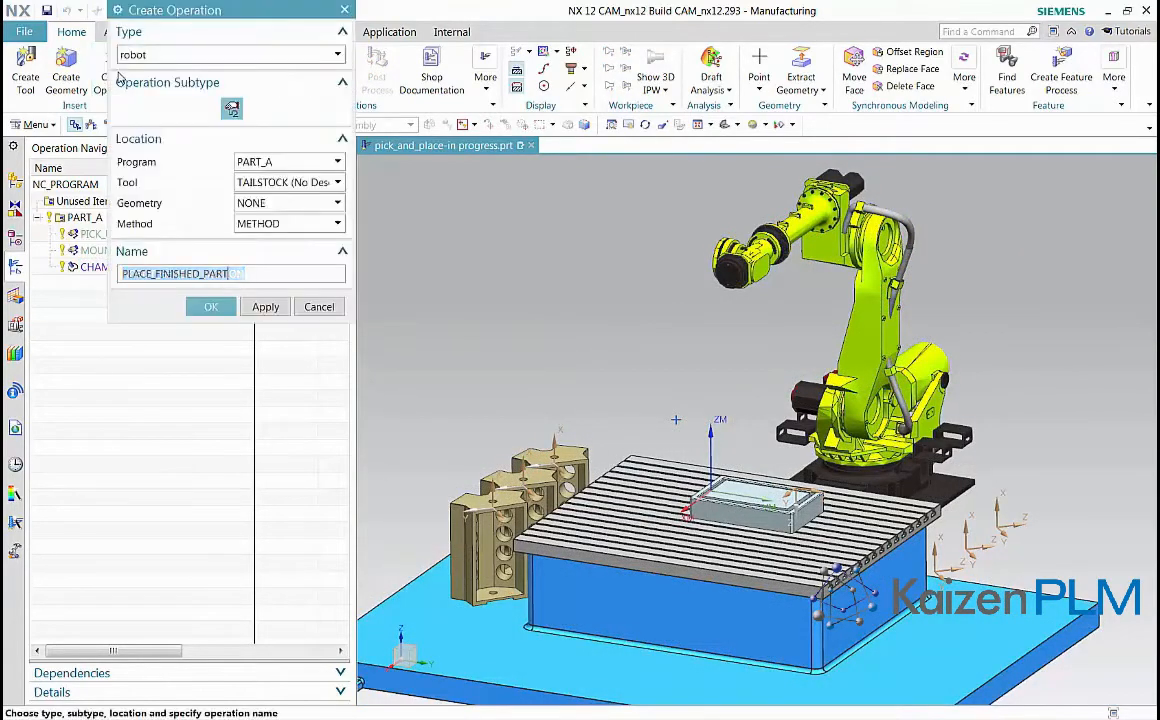
pyautogui.click(210, 307)
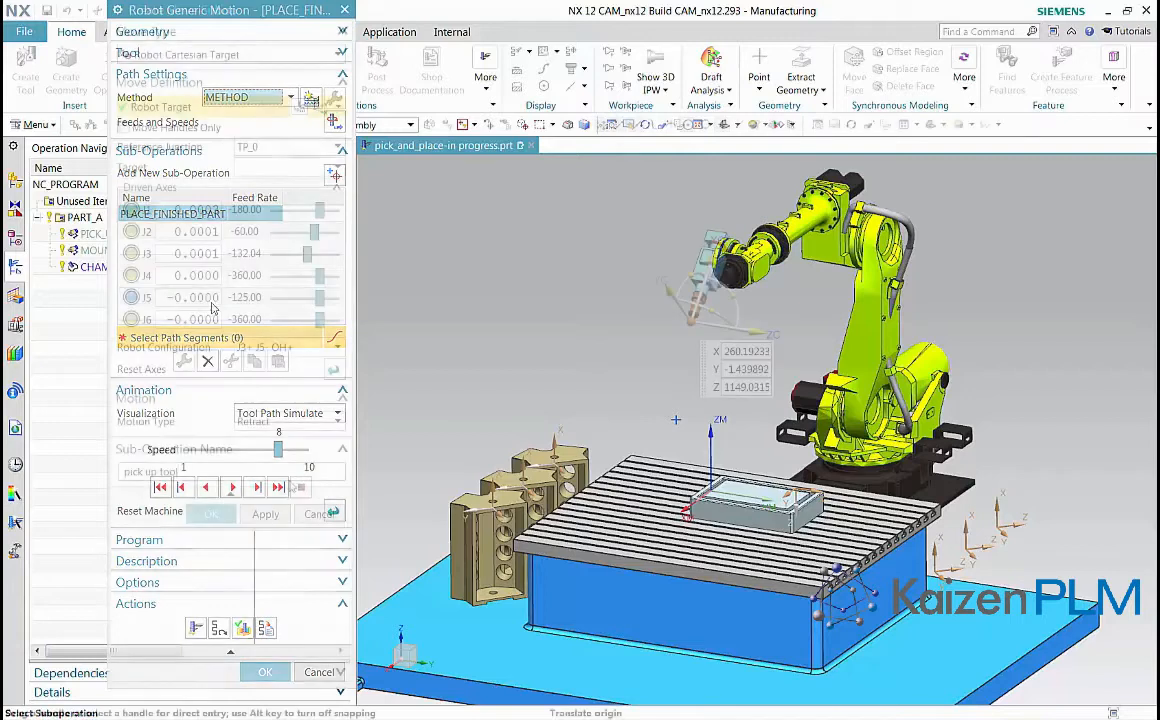
# Add the "pick up tool" Retract move on the existing point, aligning XC with the floor's normal and raising it to Z 166
pyautogui.click(682, 421)
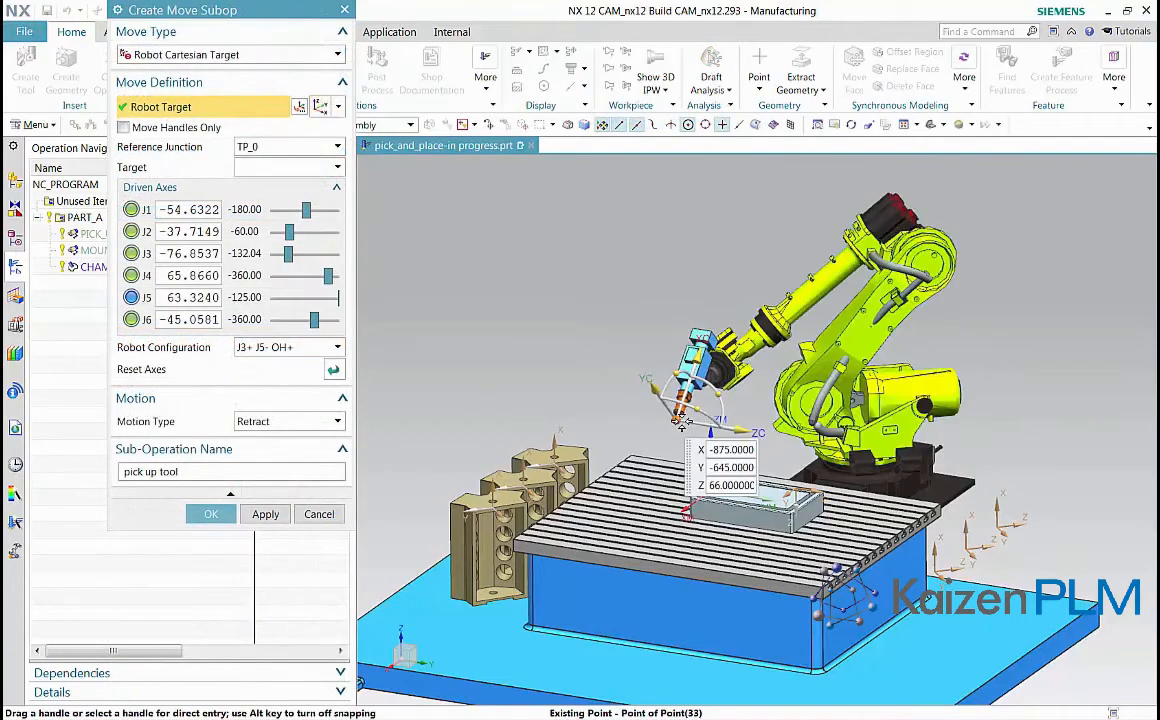
pyautogui.click(698, 357)
pyautogui.click(558, 650)
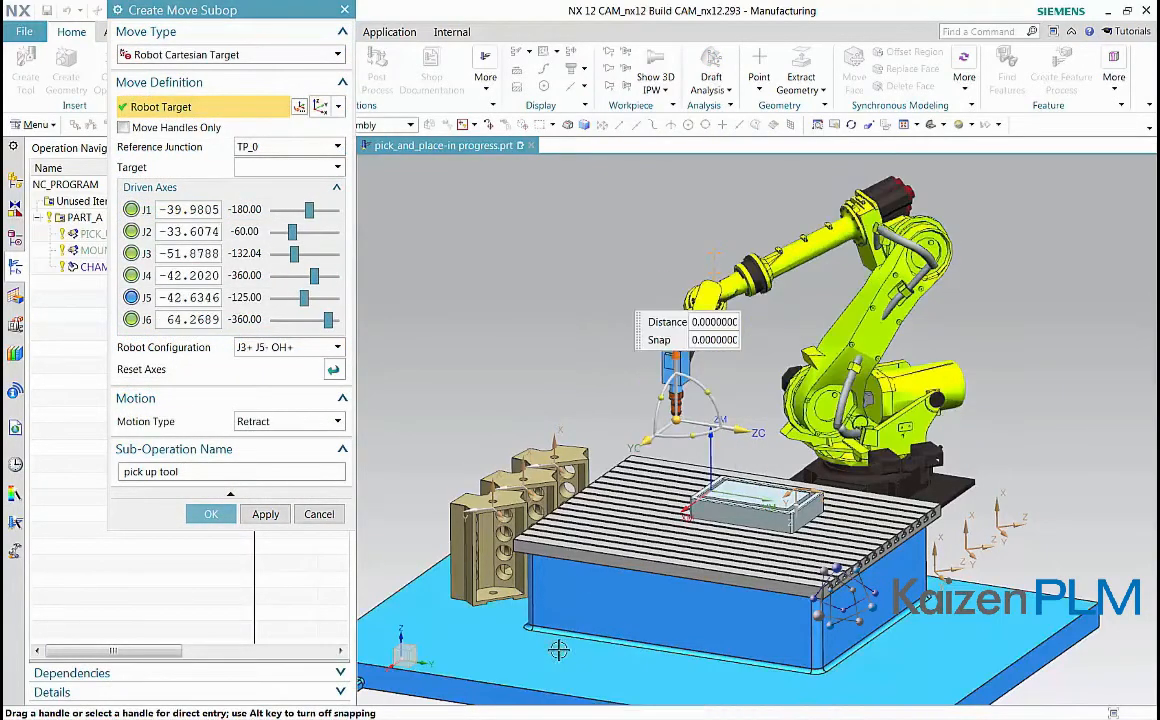
pyautogui.moveTo(677, 355); pyautogui.dragTo(679, 339)
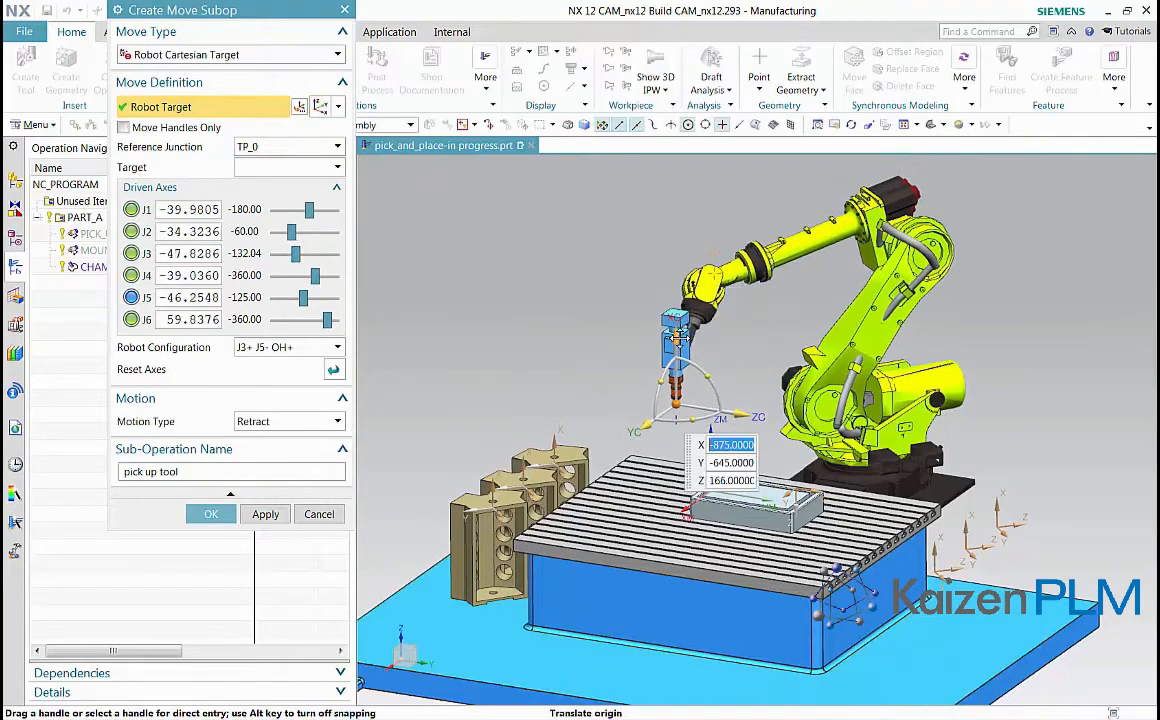
pyautogui.click(265, 514)
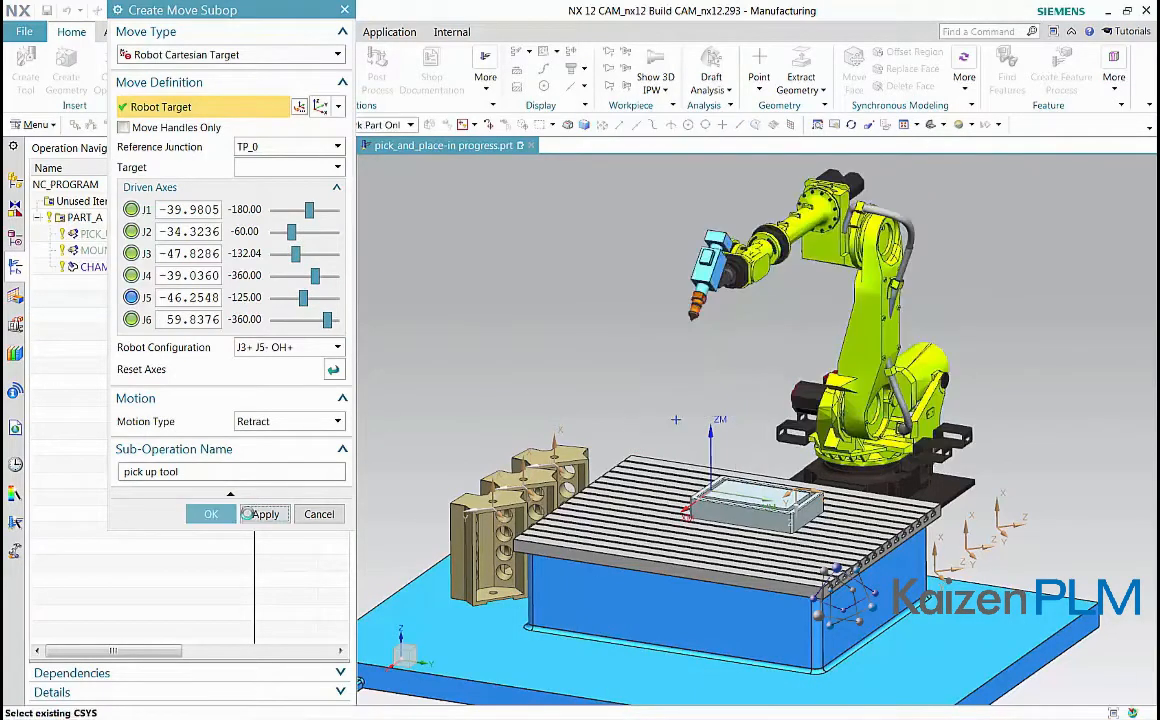
# Add a Rapid move based on the MACHINE_STATION target, with the target offset outward from the fixture along ZC
pyautogui.moveTo(670, 345); pyautogui.dragTo(958, 480)
pyautogui.moveTo(958, 480); pyautogui.dragTo(960, 480)
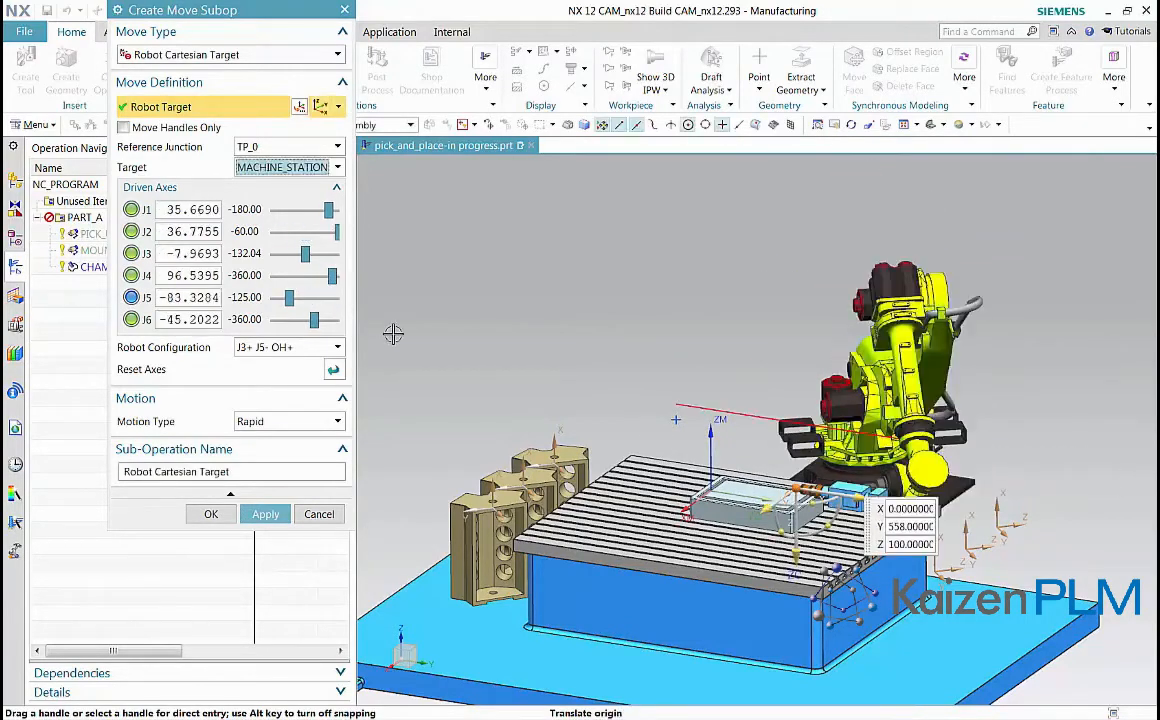
pyautogui.moveTo(790, 490); pyautogui.dragTo(869, 503)
pyautogui.click(264, 514)
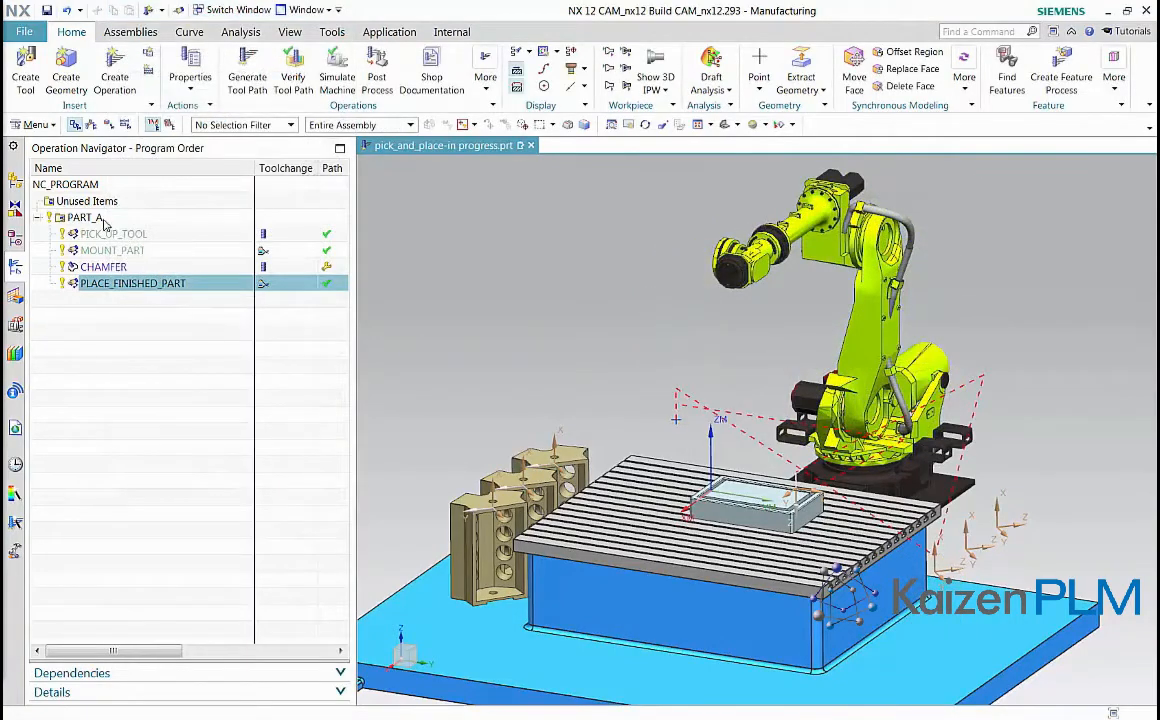
# Duplicate program PART_A with all its operations as program PART_B
pyautogui.rightClick(104, 221)
pyautogui.click(132, 260)
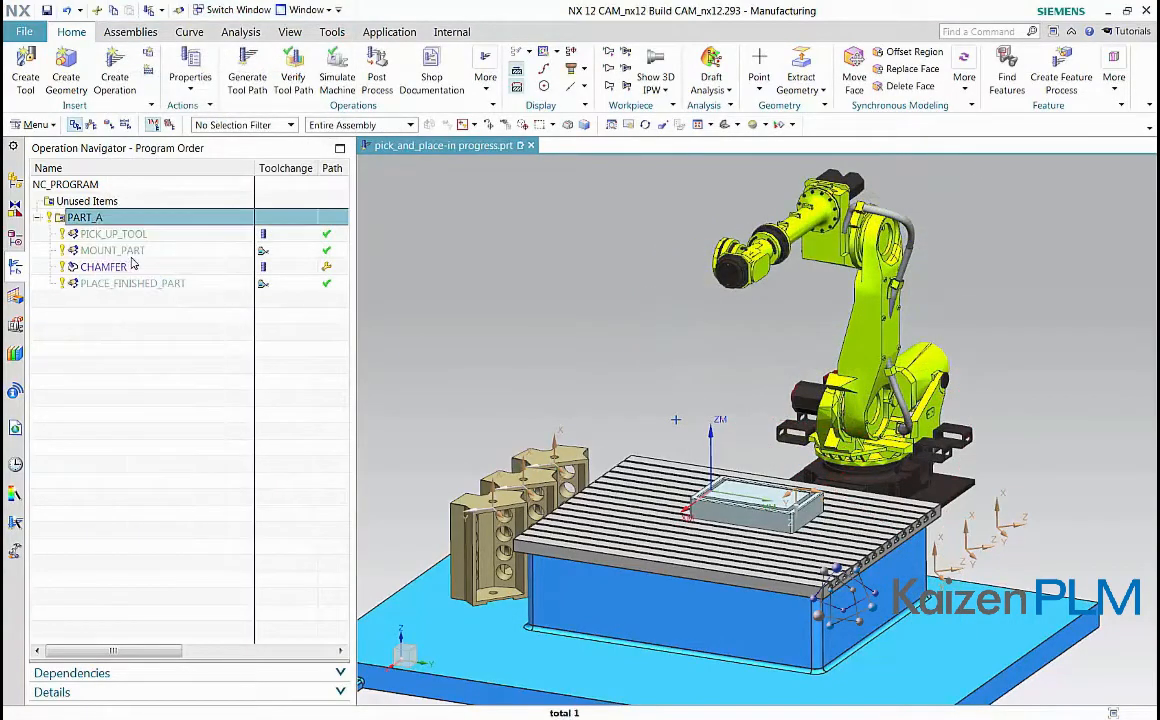
pyautogui.rightClick(88, 220)
pyautogui.click(126, 272)
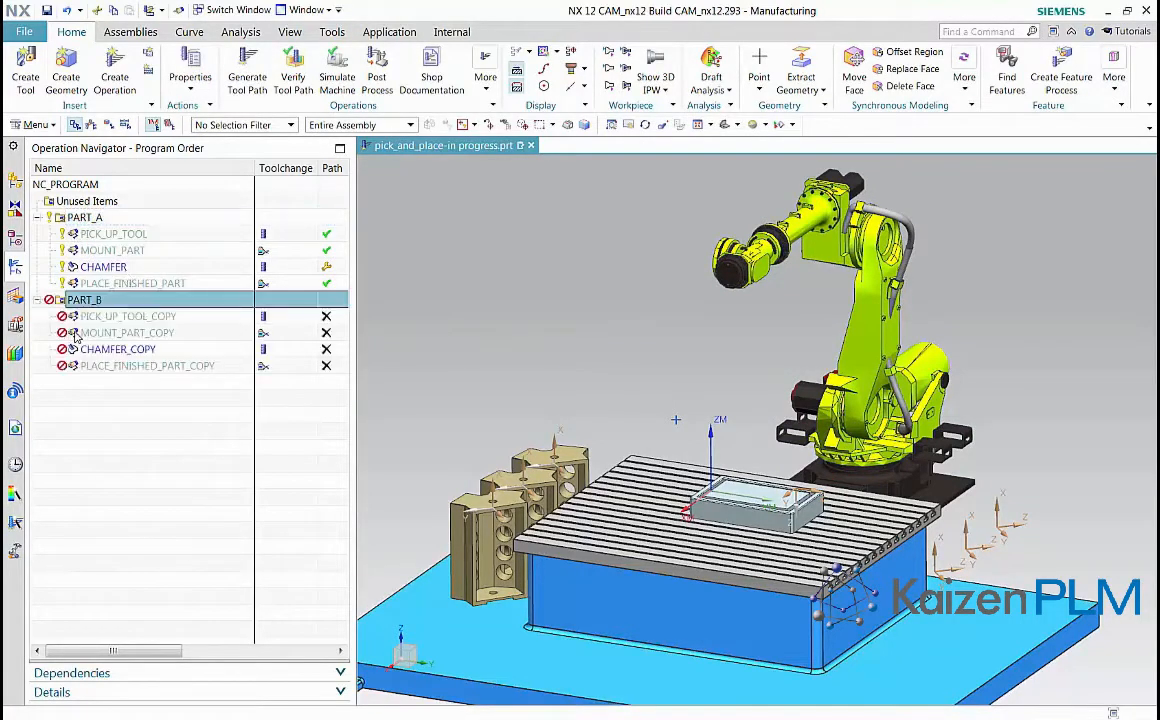
# Retarget the "move to part" Rapid move in MOUNT_PART_COPY to PART_B_PICK, with Z at -65.15
pyautogui.doubleClick(76, 335)
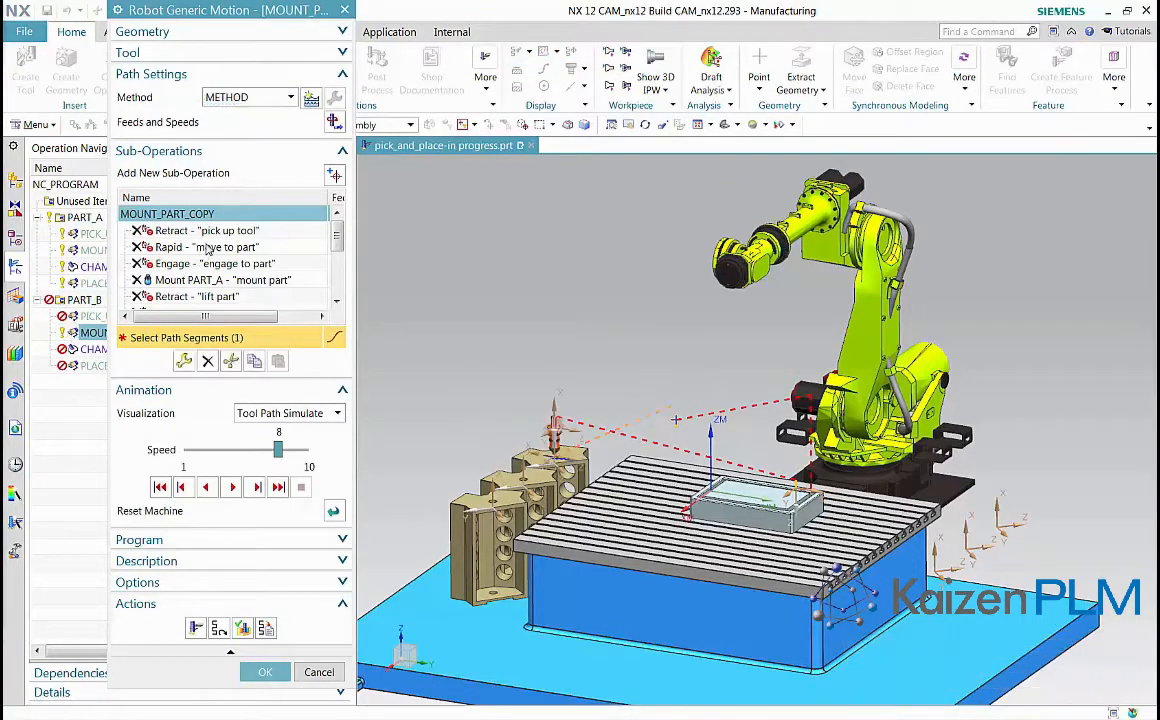
pyautogui.click(190, 247)
pyautogui.click(185, 362)
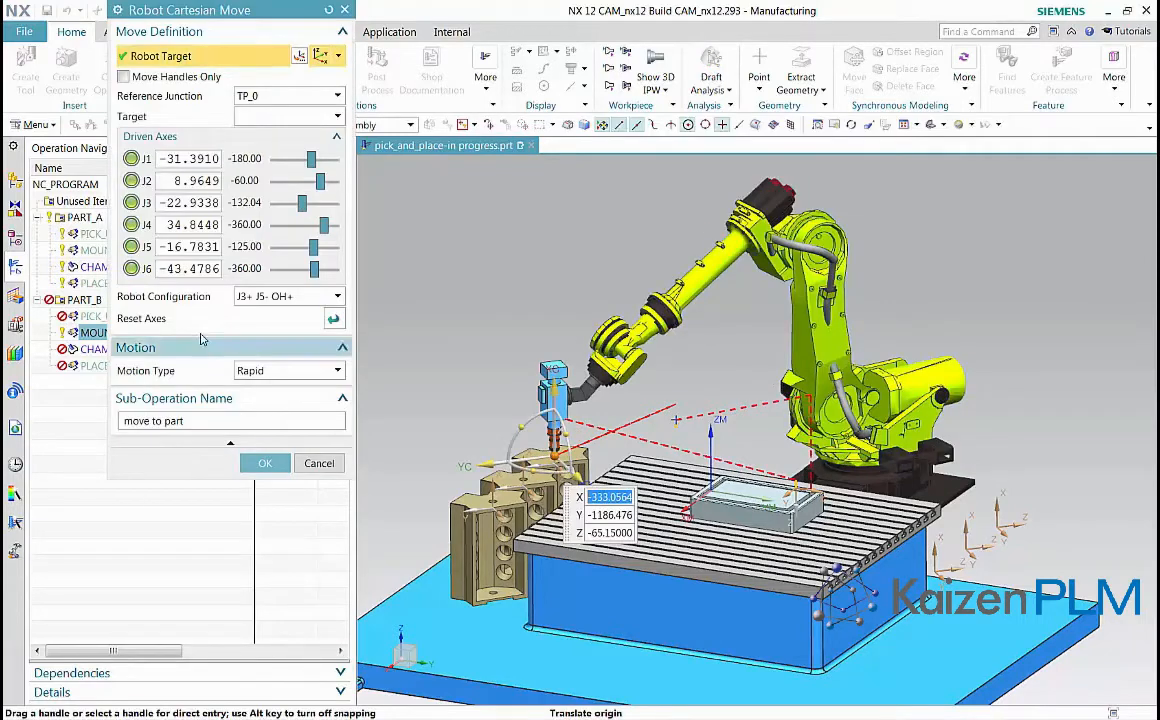
pyautogui.click(291, 117)
pyautogui.click(292, 165)
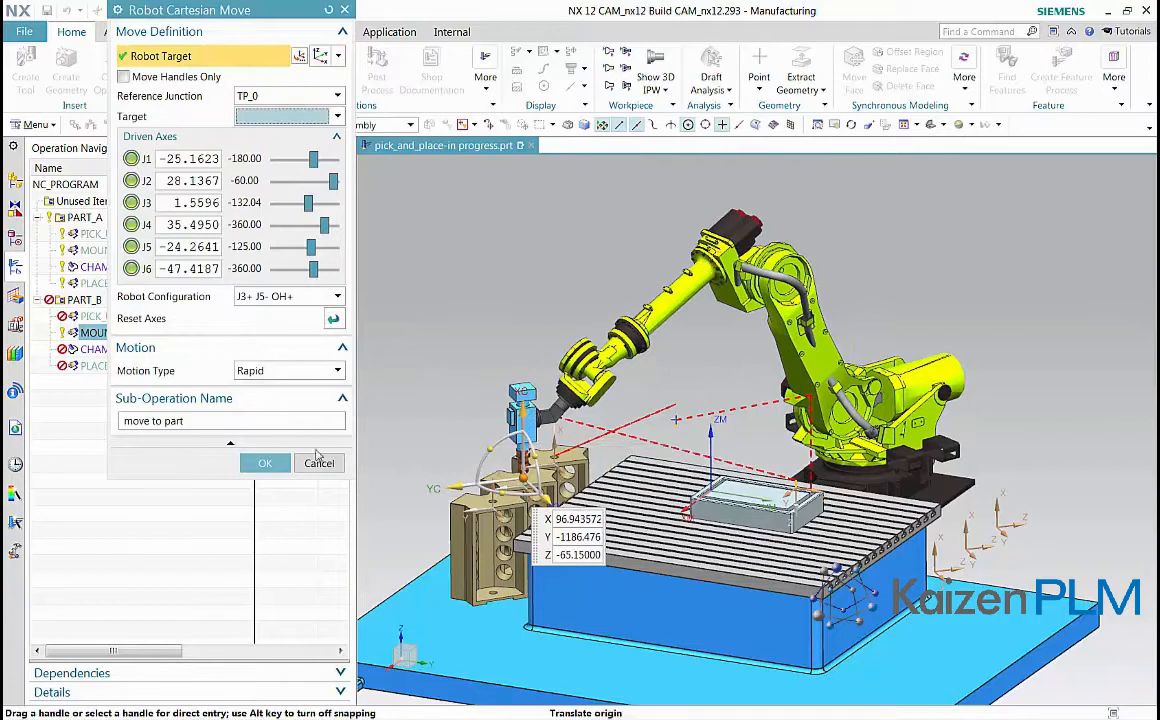
pyautogui.click(265, 463)
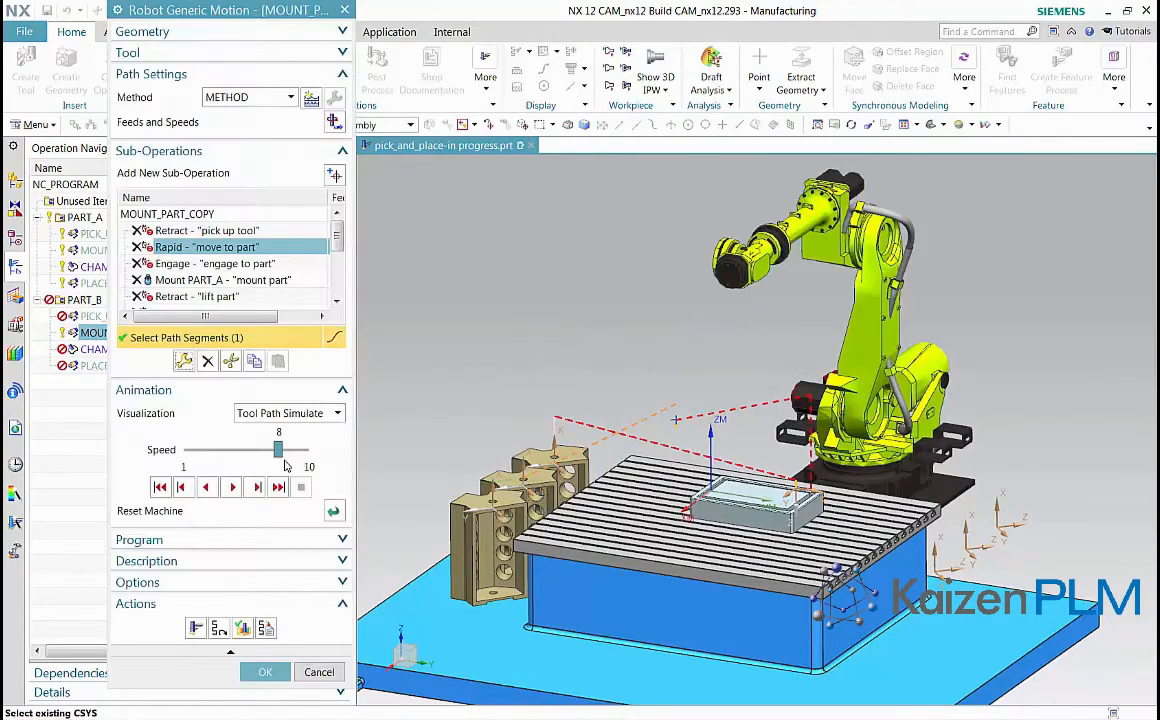
# Retarget the "engage to part" Engage move in MOUNT_PART_COPY to PART_B_PICK
pyautogui.click(243, 265)
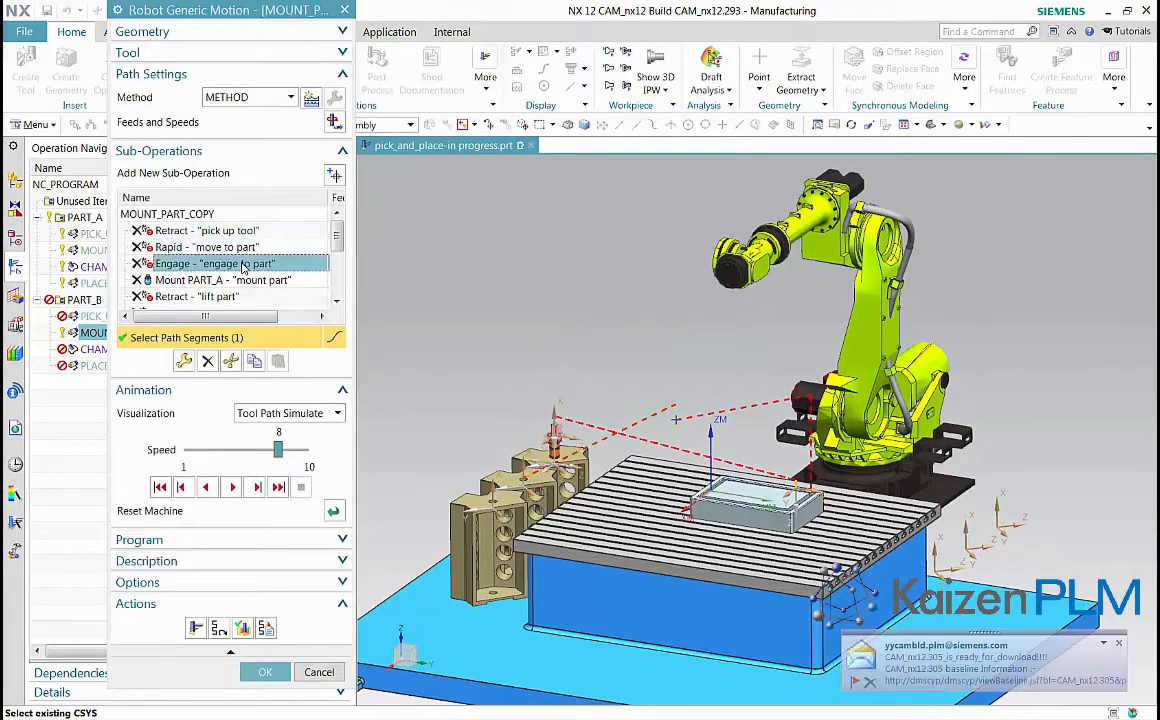
pyautogui.click(184, 361)
pyautogui.click(309, 118)
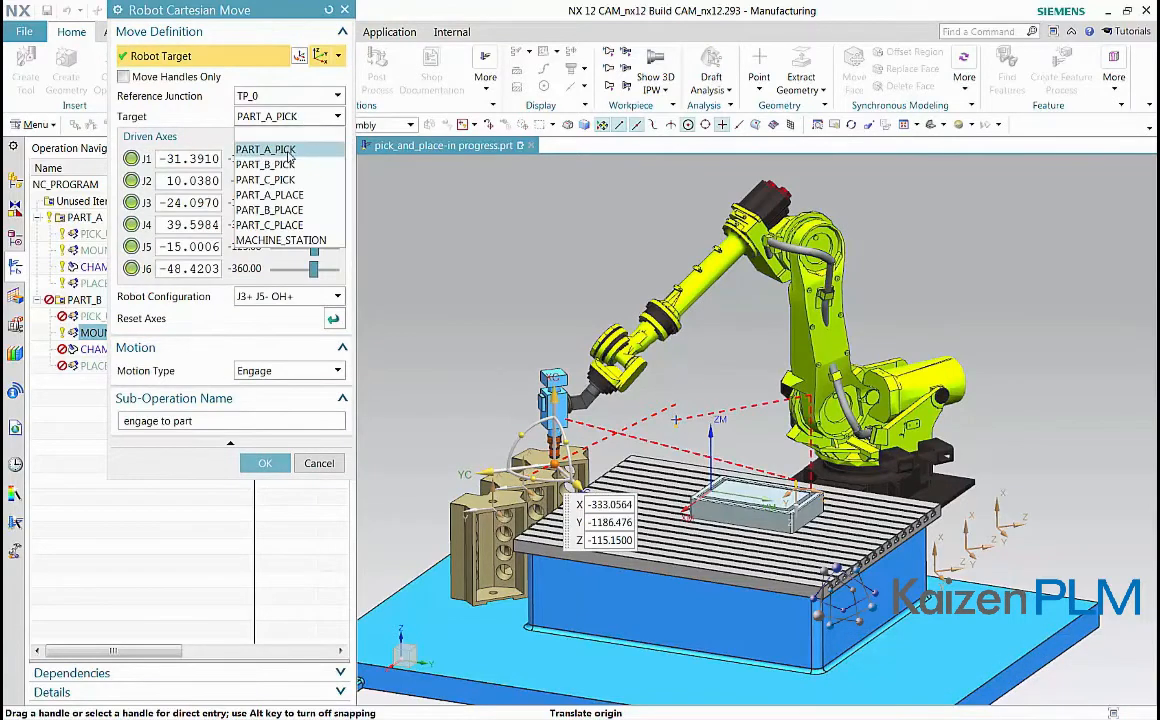
pyautogui.click(265, 164)
pyautogui.click(263, 463)
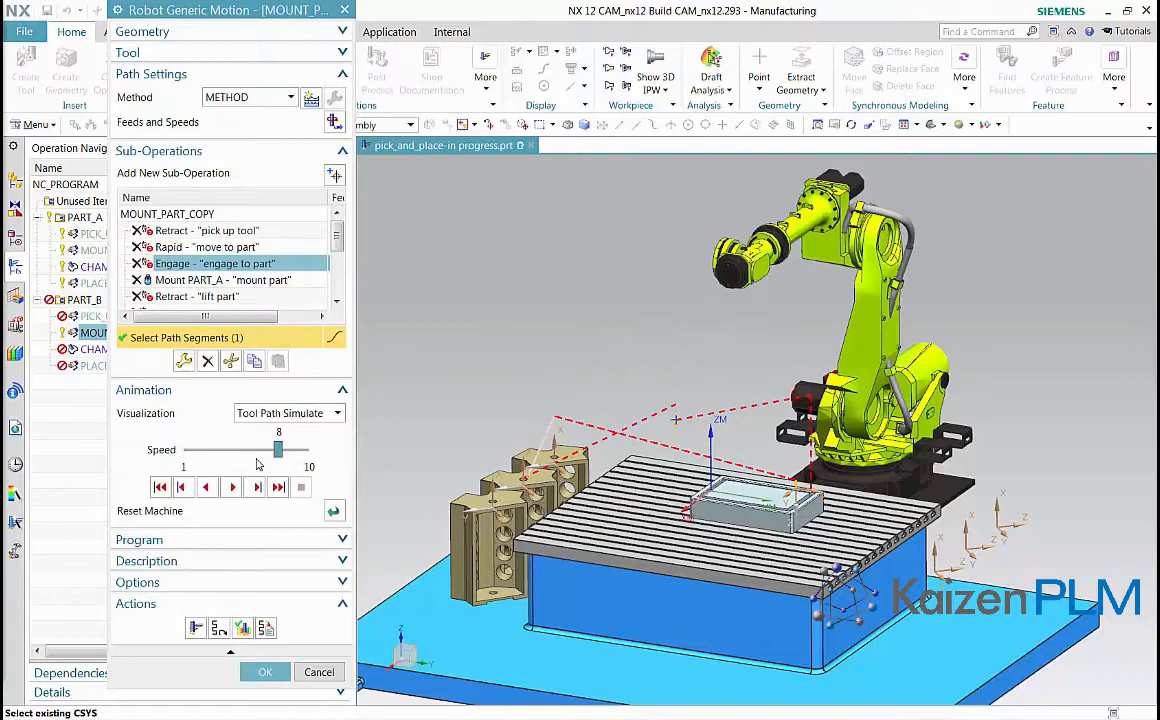
# Change the component to pick in the "mount part" sub-operation to PART_B
pyautogui.click(245, 281)
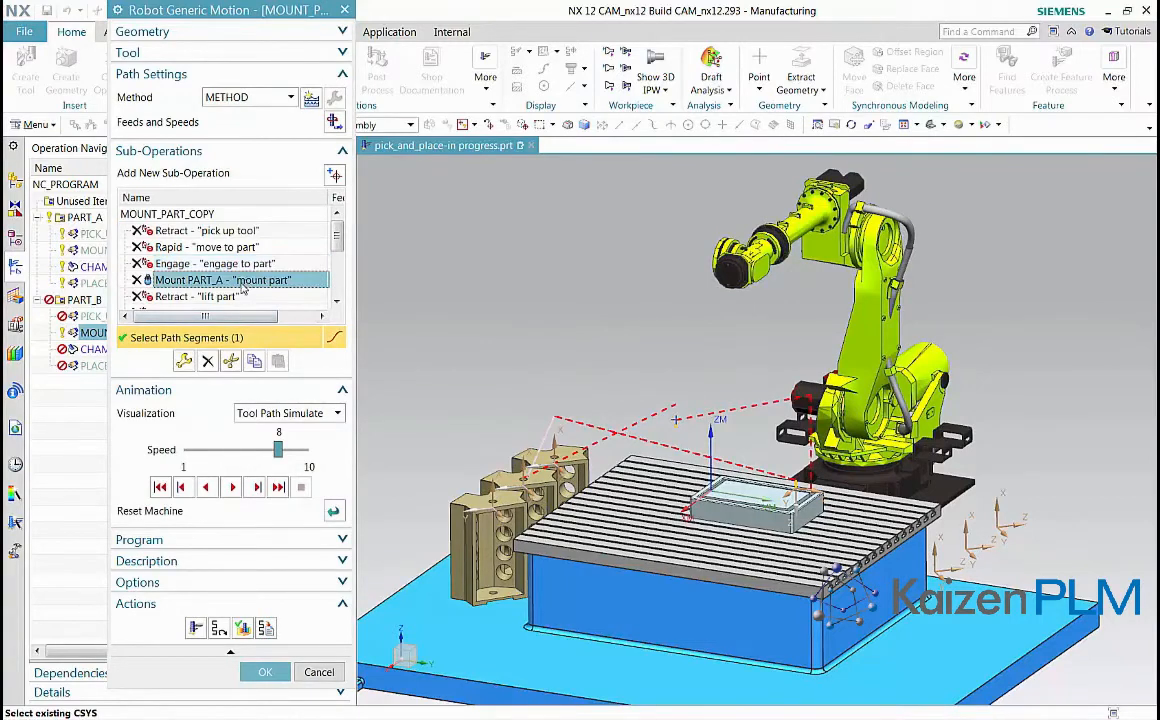
pyautogui.click(184, 362)
pyautogui.click(280, 55)
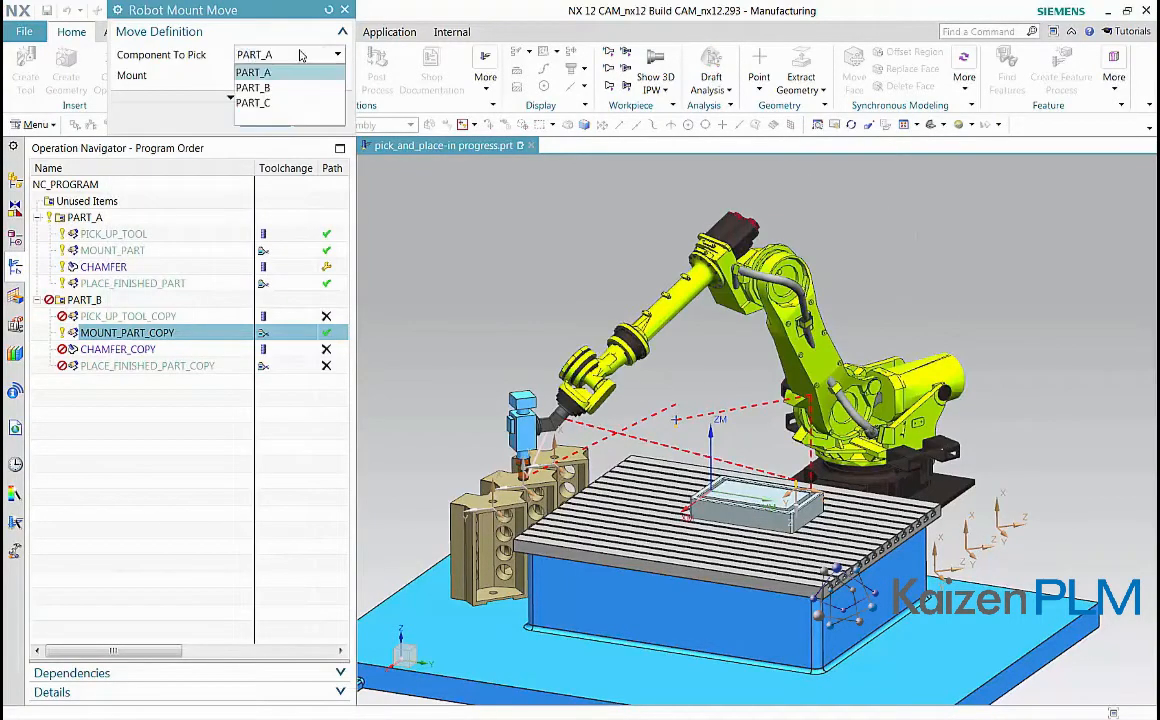
pyautogui.click(273, 87)
pyautogui.click(265, 118)
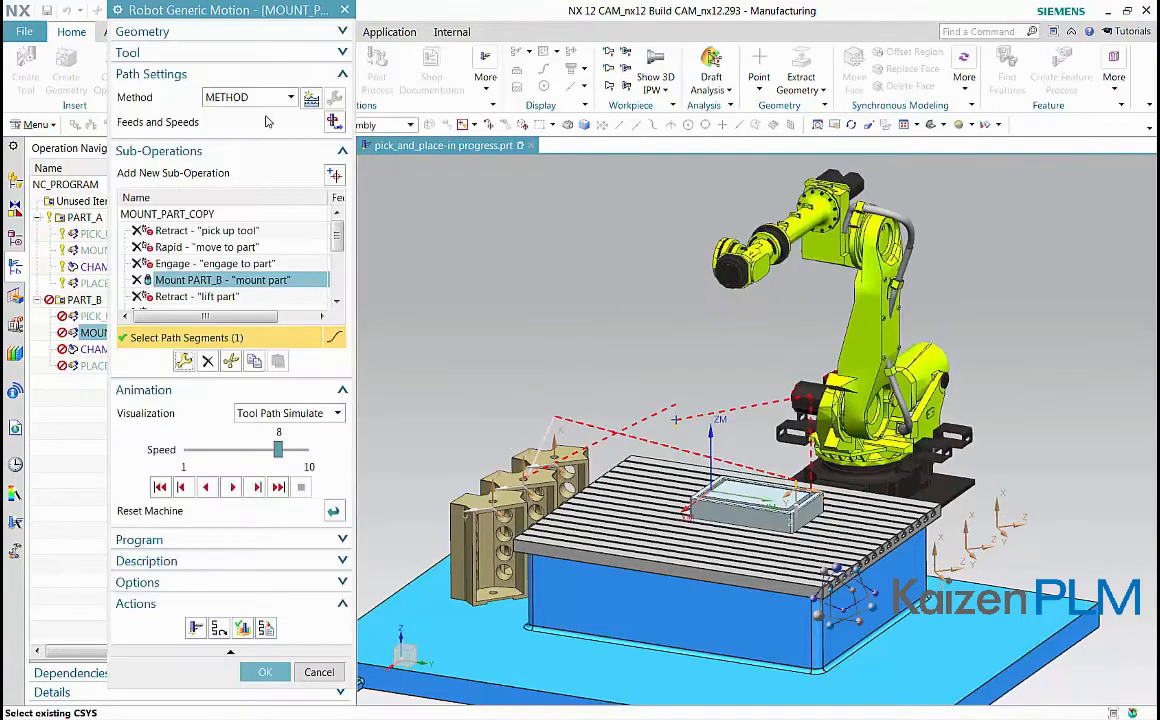
# Change the component in the "unmount part" sub-operation to PART_B and accept the edited MOUNT_PART_COPY operation
pyautogui.moveTo(338, 245); pyautogui.dragTo(325, 273)
pyautogui.click(305, 283)
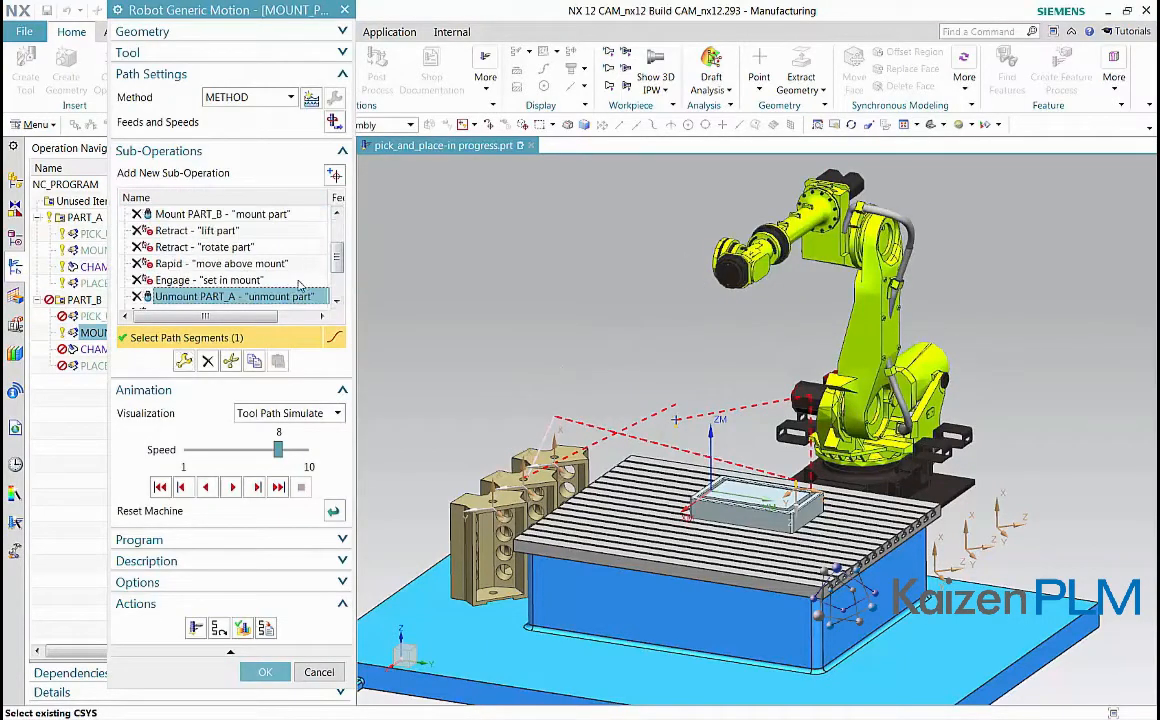
pyautogui.click(184, 363)
pyautogui.click(298, 58)
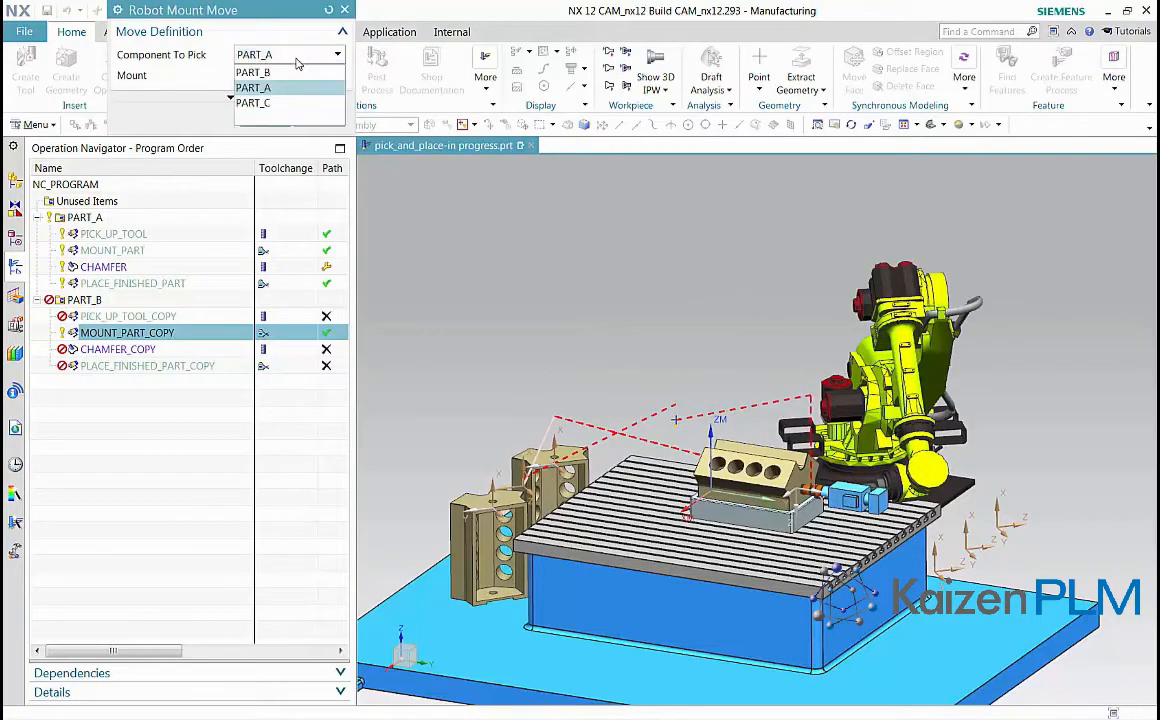
pyautogui.click(283, 75)
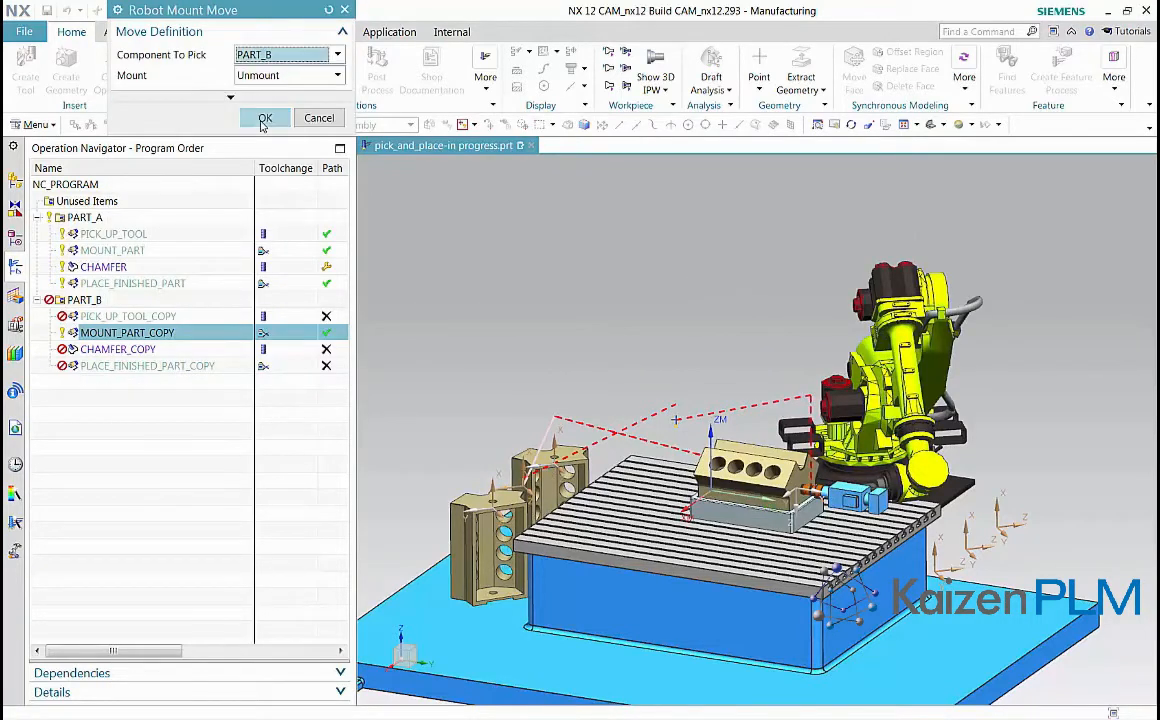
pyautogui.click(263, 118)
pyautogui.click(262, 666)
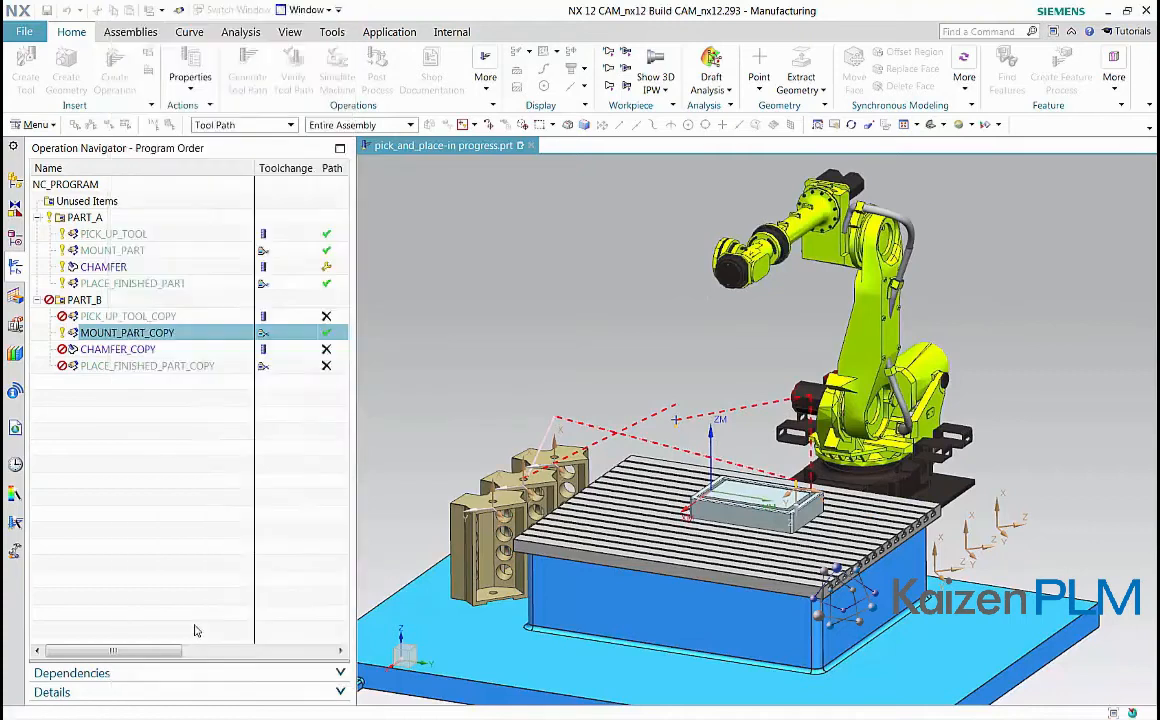
pyautogui.click(260, 668)
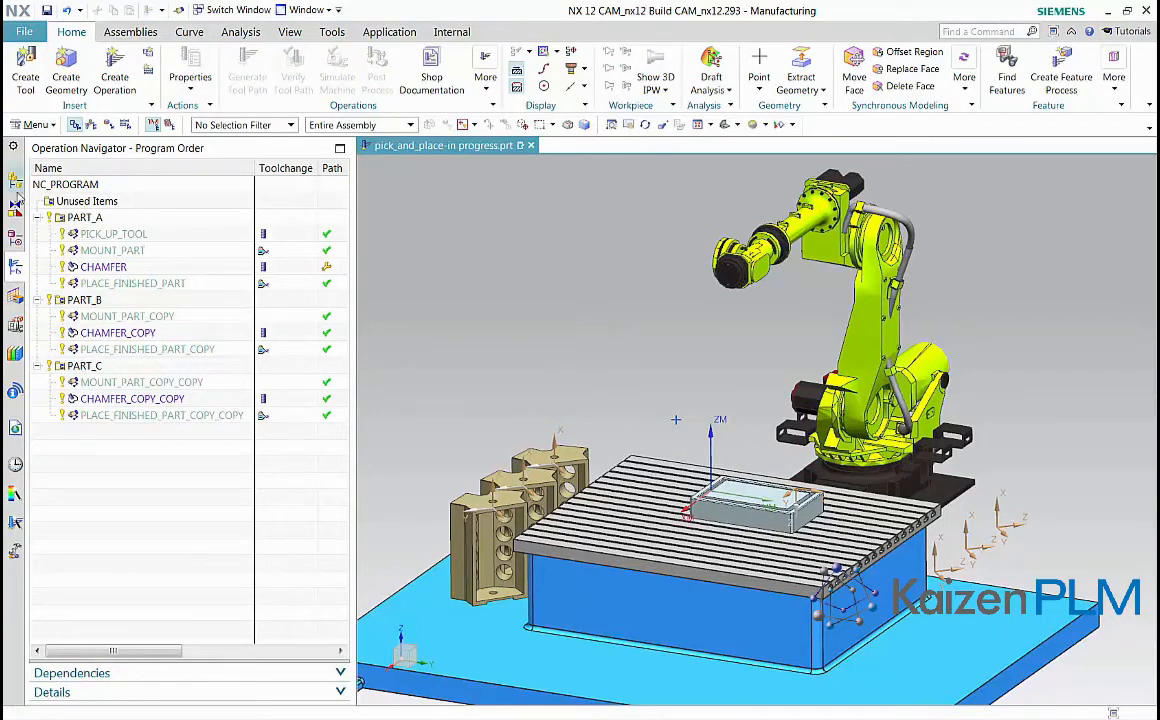
# Run the machine simulation of the entire NC_PROGRAM with all operations of PART_A, PART_B and PART_C
pyautogui.click(47, 186)
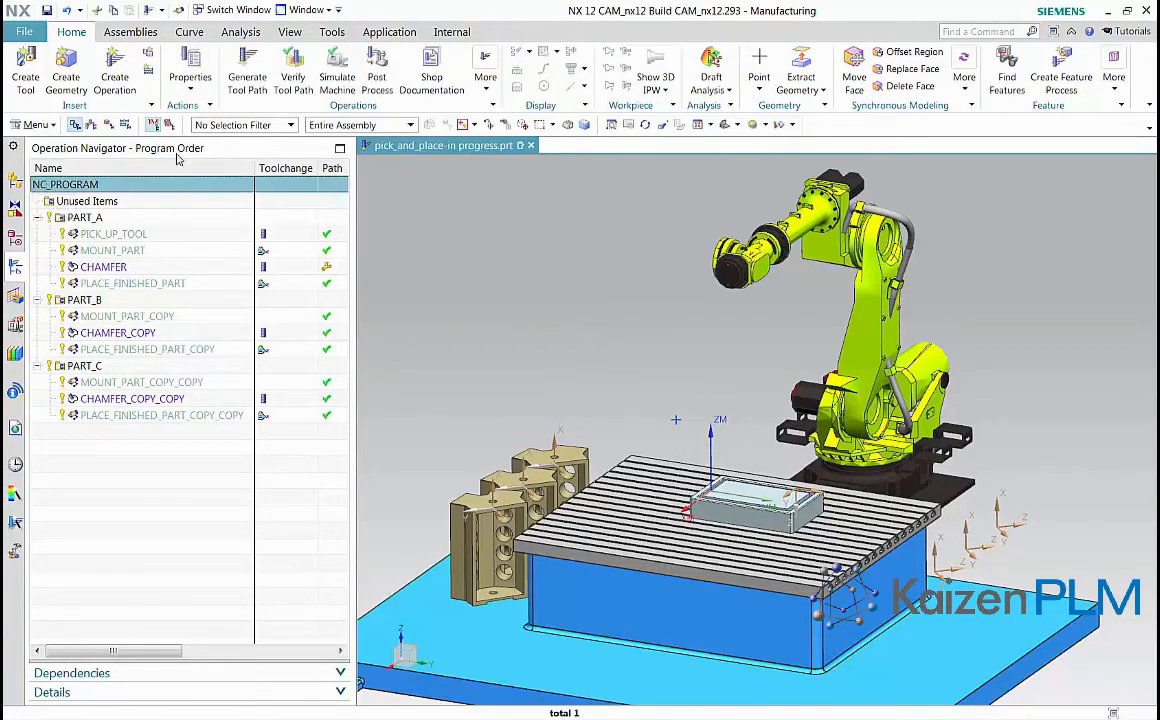
pyautogui.click(333, 80)
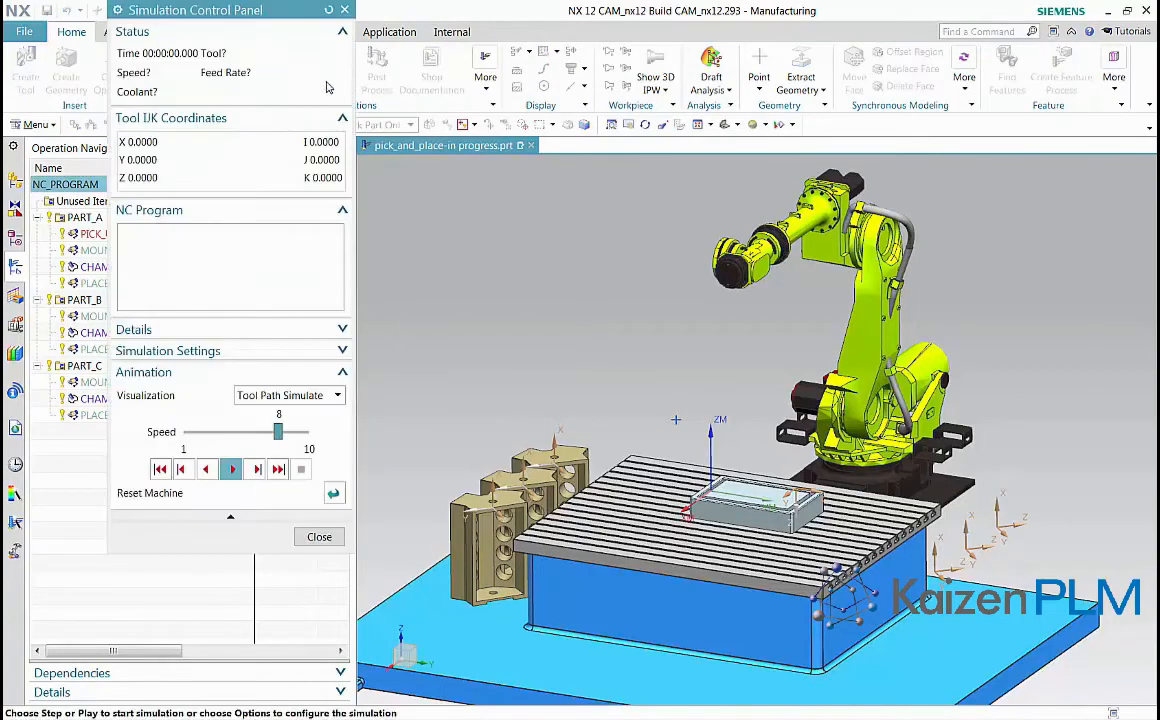
pyautogui.click(233, 470)
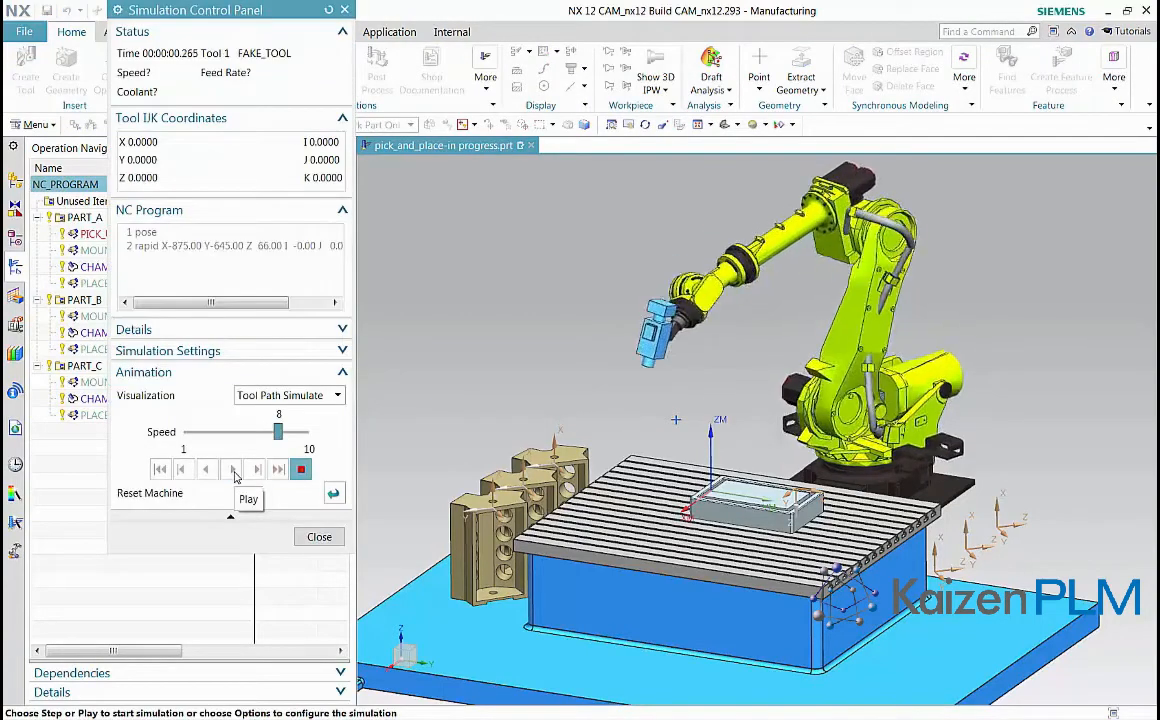